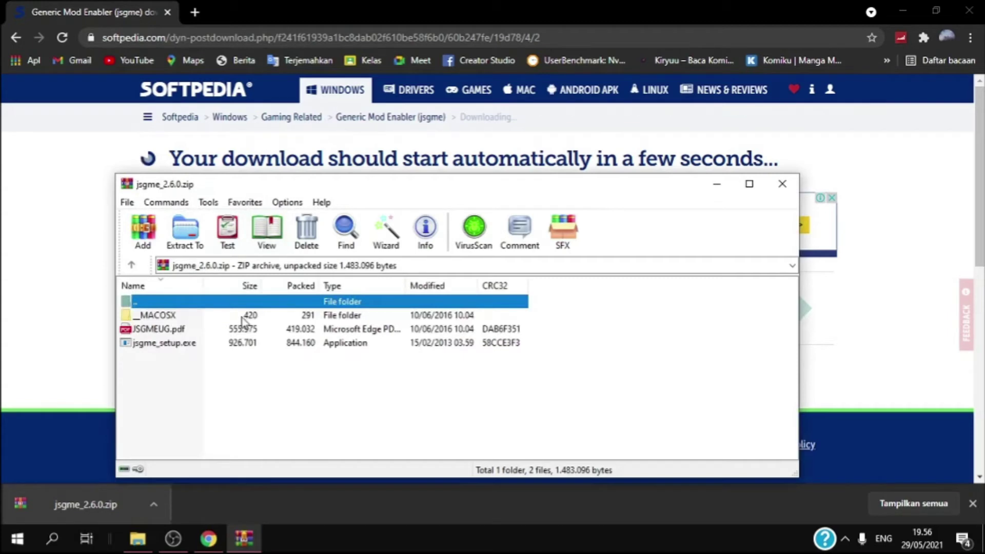
- Clear the browser window off the desktop and launch jsgme_setup.exe from the jsgme_2.6.0.zip archive
{"action": "double_click", "coordinate": [227, 344]}
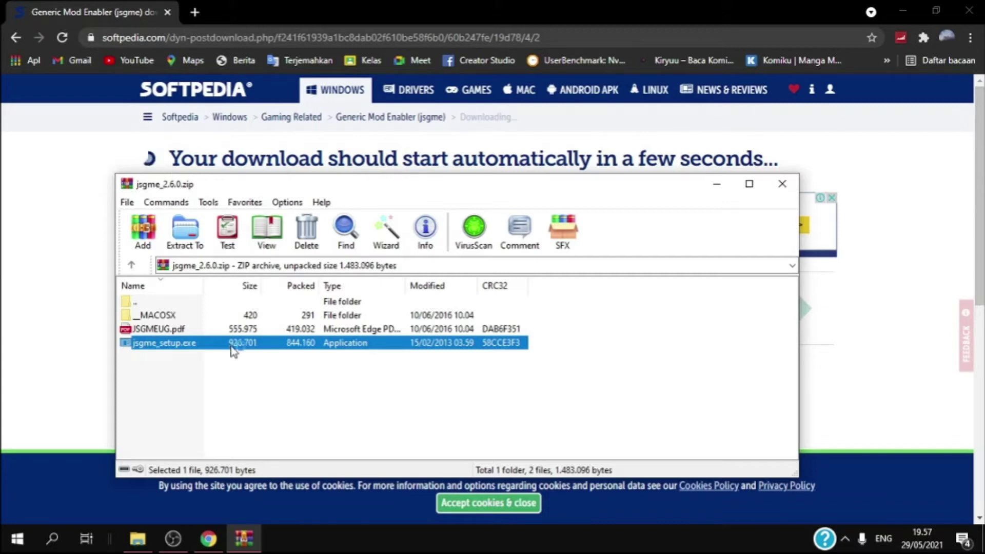
{"action": "double_click", "coordinate": [231, 342]}
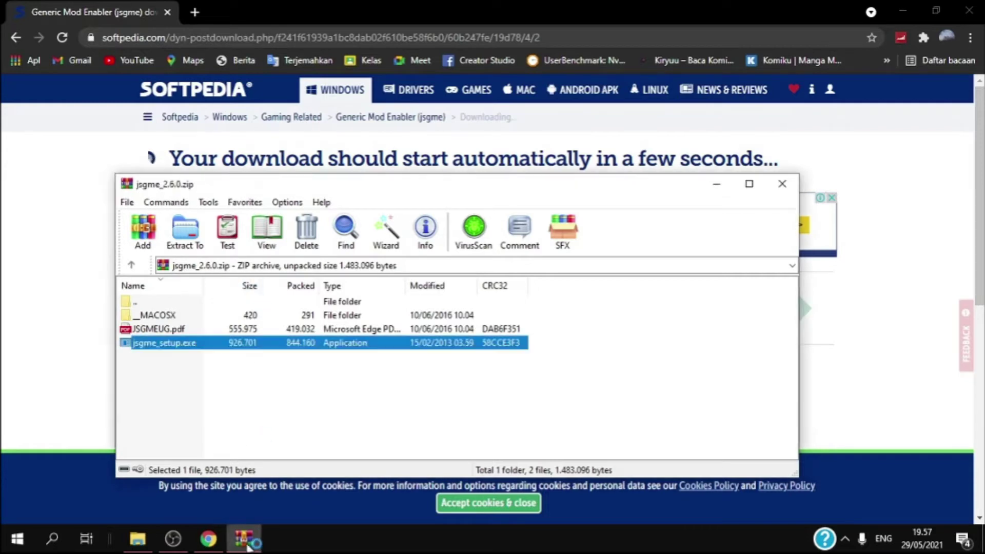
{"action": "left_click", "coordinate": [716, 183]}
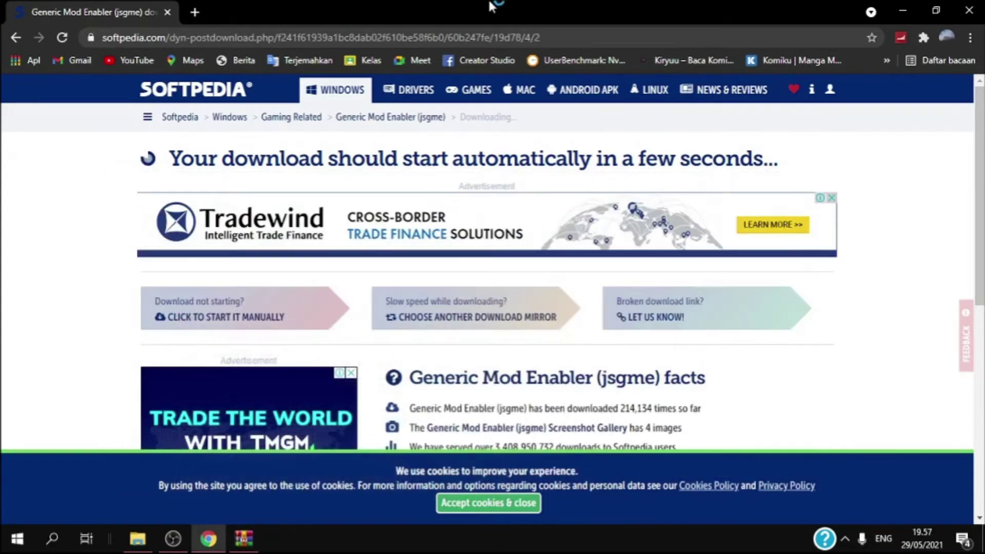
{"action": "left_click_drag", "start_coordinate": [503, 1], "coordinate": [455, 46]}
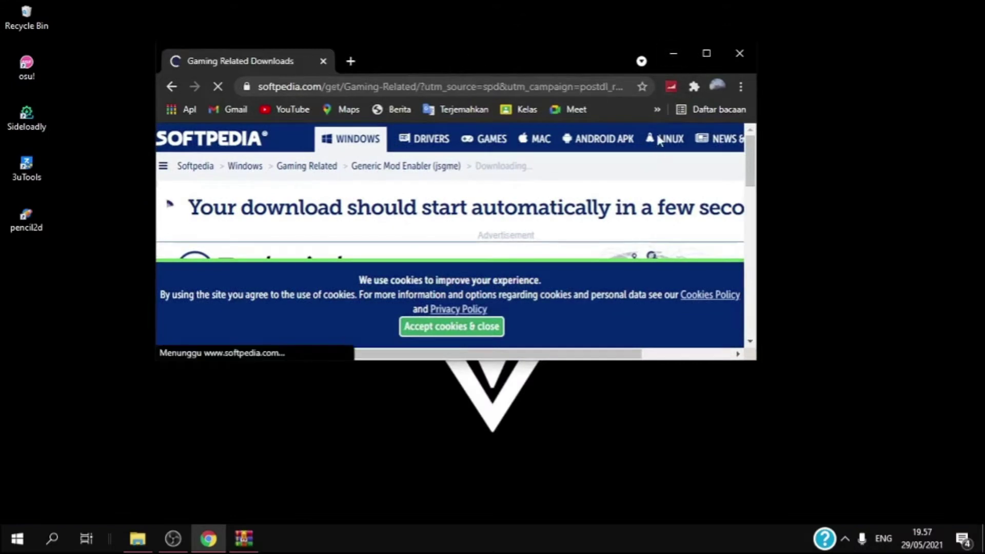
{"action": "left_click", "coordinate": [685, 56]}
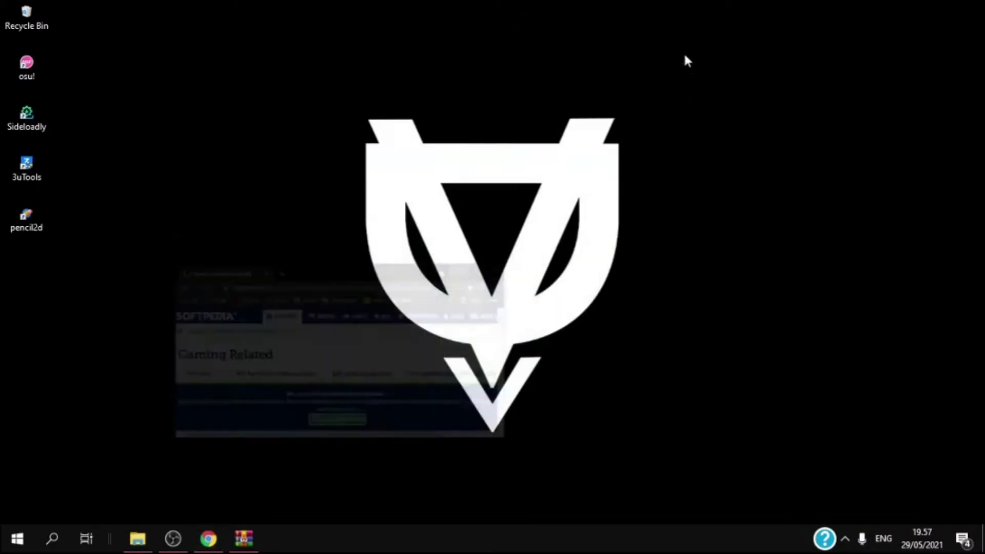
{"action": "left_click", "coordinate": [244, 538]}
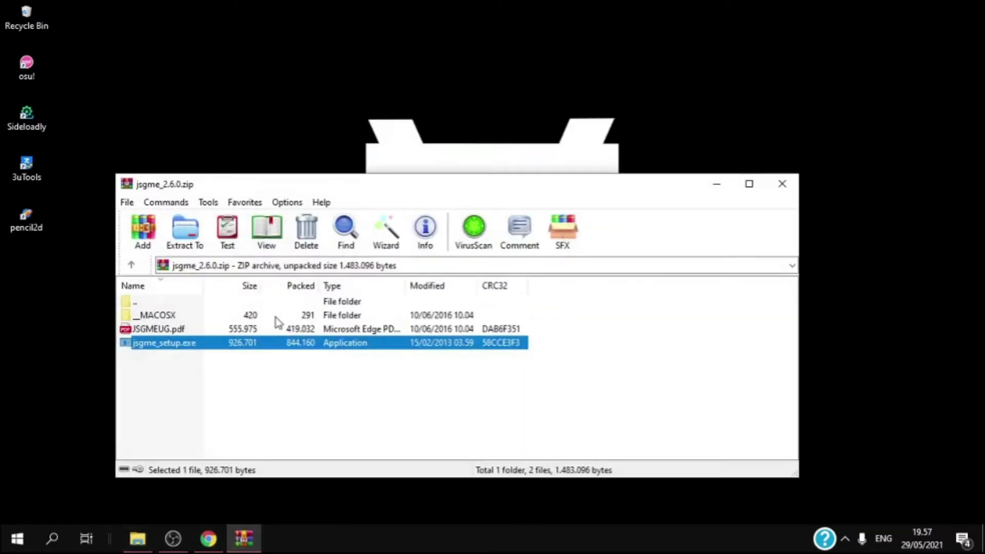
{"action": "left_click", "coordinate": [227, 314]}
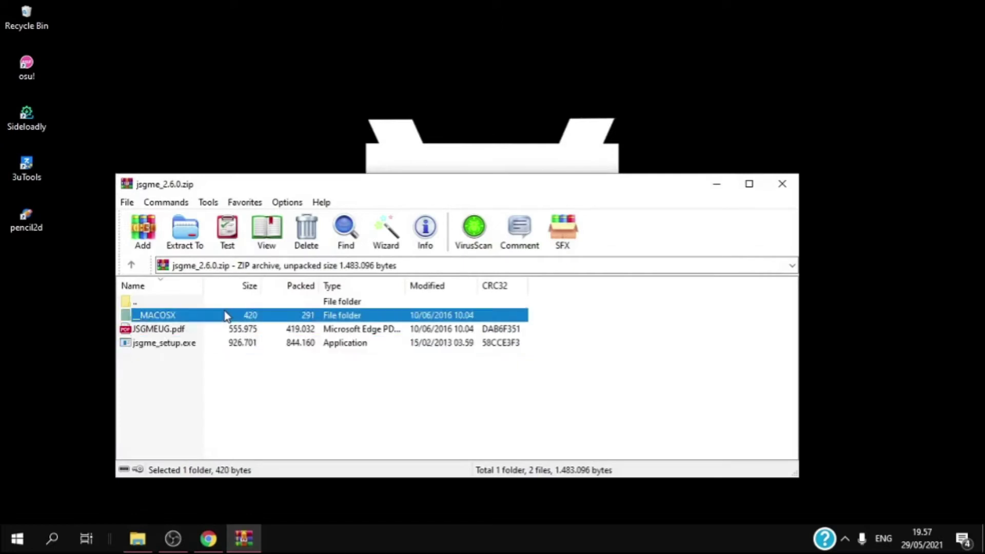
{"action": "key", "text": "Down"}
{"action": "left_click", "coordinate": [226, 342]}
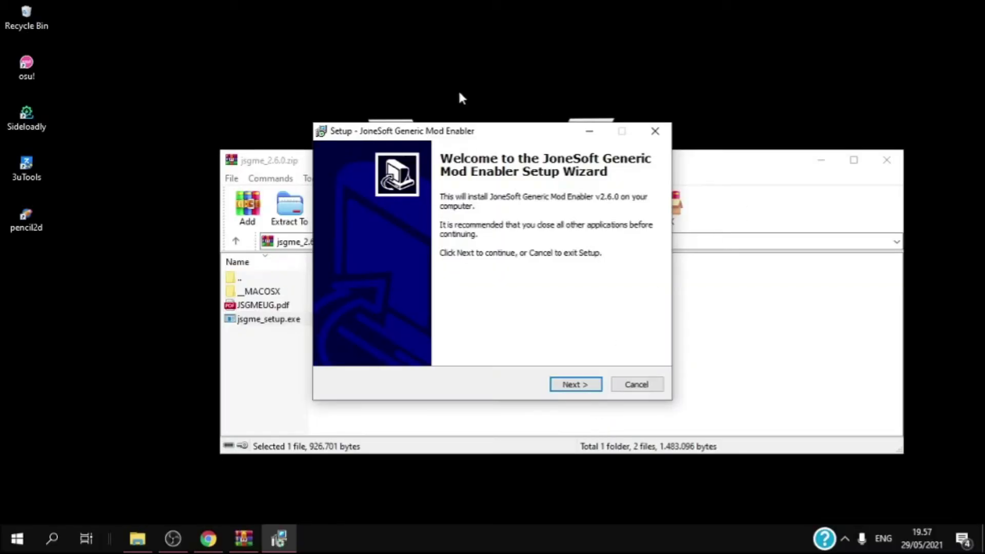
- Accept the JoneSoft Generic Mod Enabler license agreement and proceed past the information page to the destination selection
{"action": "left_click", "coordinate": [573, 385]}
{"action": "left_click", "coordinate": [346, 340]}
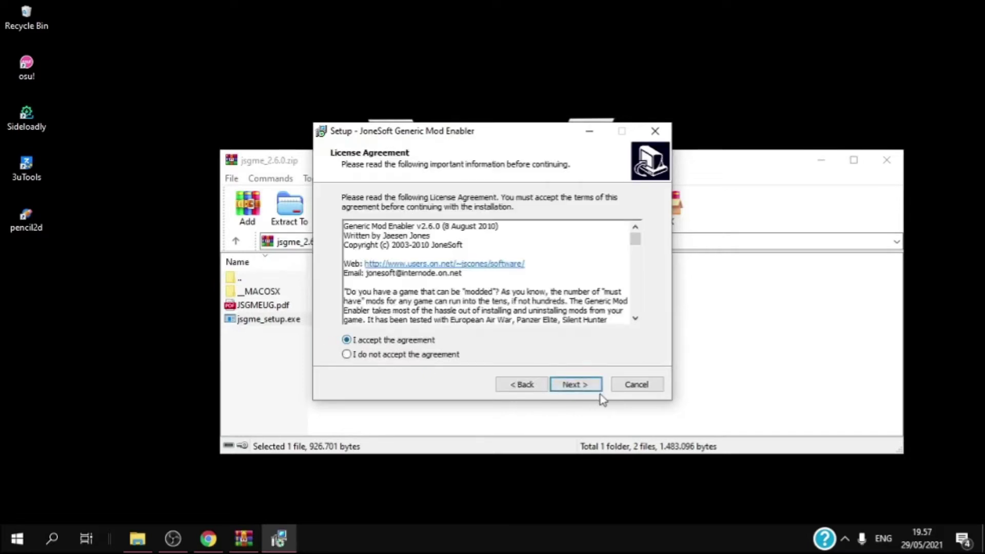
{"action": "left_click", "coordinate": [583, 387]}
{"action": "scroll", "coordinate": [568, 356], "scroll_direction": "down", "scroll_amount": 5}
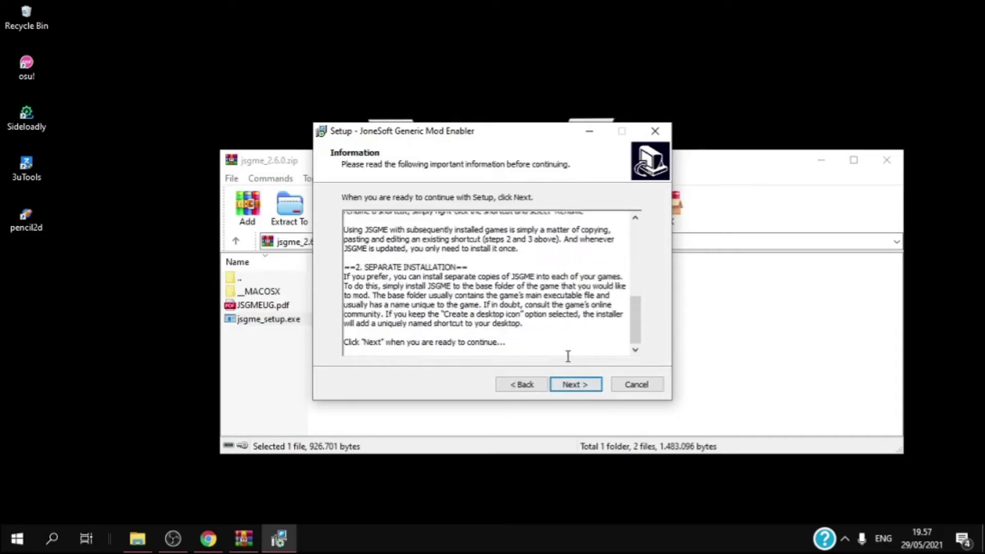
{"action": "left_click", "coordinate": [575, 385]}
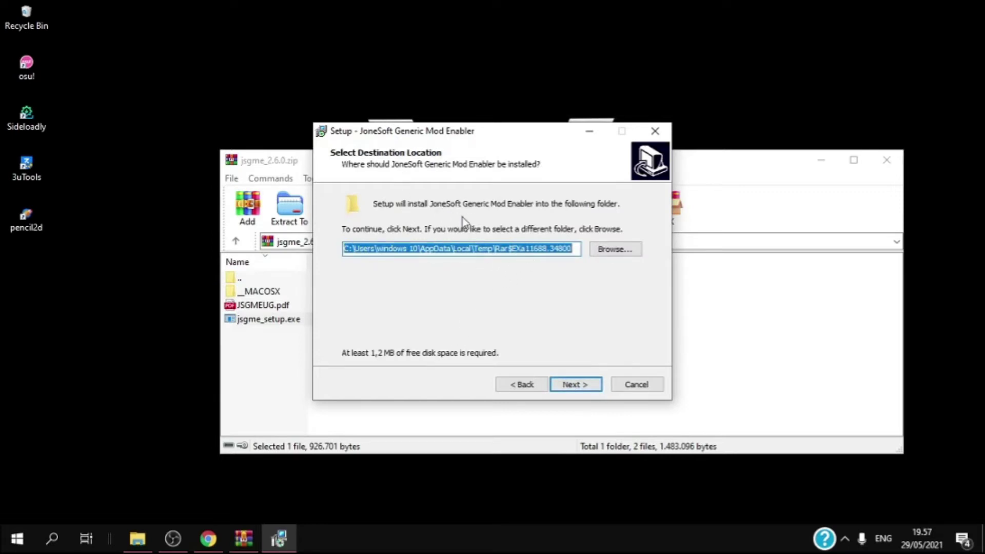
- Set the installation folder to G:\GAME\EPICGAMES\MudRunner and continue to the additional tasks
{"action": "left_click", "coordinate": [612, 257]}
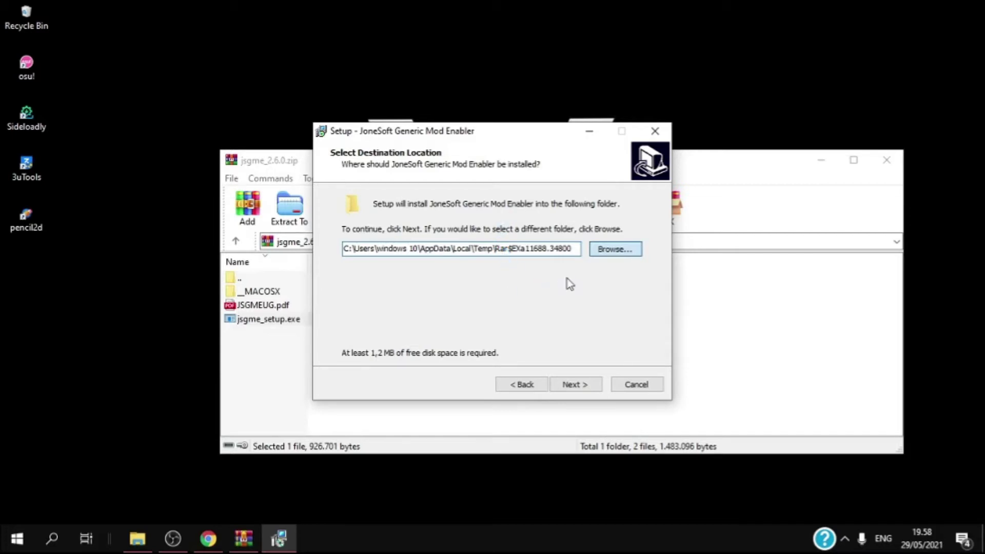
{"action": "scroll", "coordinate": [501, 297], "scroll_direction": "up", "scroll_amount": 15}
{"action": "mouse_move", "coordinate": [600, 240]}
{"action": "left_mouse_down"}
{"action": "mouse_move", "coordinate": [607, 246]}
{"action": "mouse_move", "coordinate": [601, 200]}
{"action": "mouse_move", "coordinate": [602, 239]}
{"action": "left_mouse_up"}
{"action": "scroll", "coordinate": [603, 353], "scroll_direction": "down", "scroll_amount": 15}
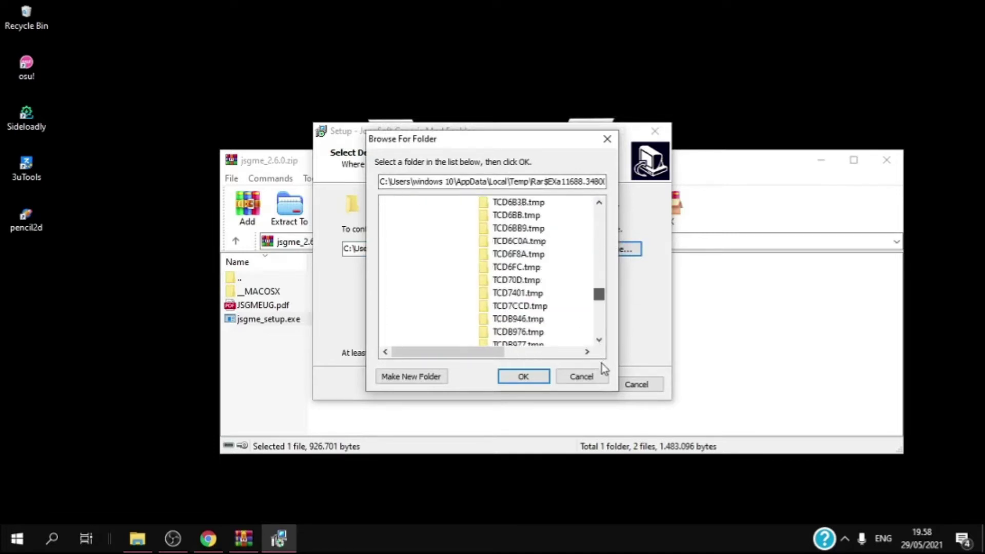
{"action": "scroll", "coordinate": [602, 378], "scroll_direction": "up", "scroll_amount": 10}
{"action": "scroll", "coordinate": [598, 325], "scroll_direction": "down", "scroll_amount": 15}
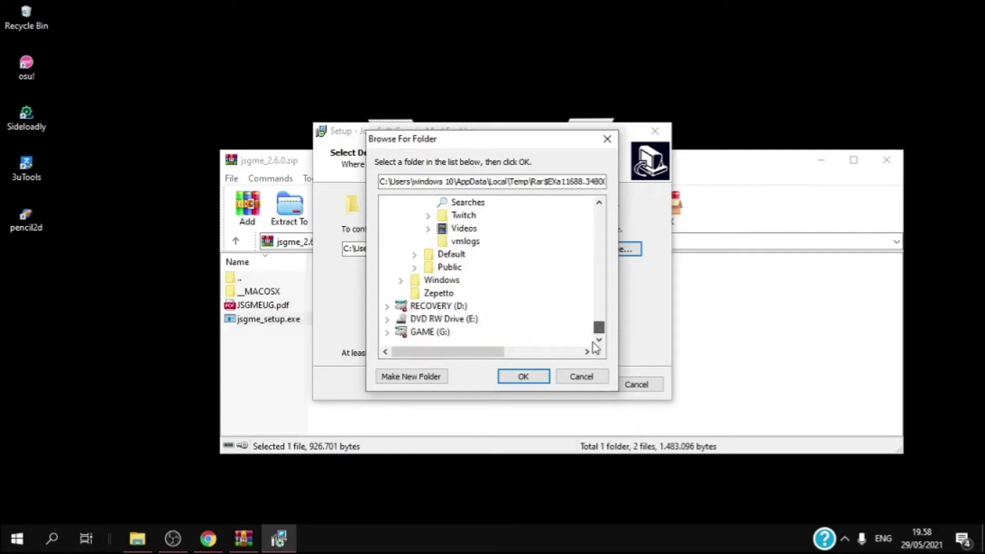
{"action": "left_click", "coordinate": [386, 333]}
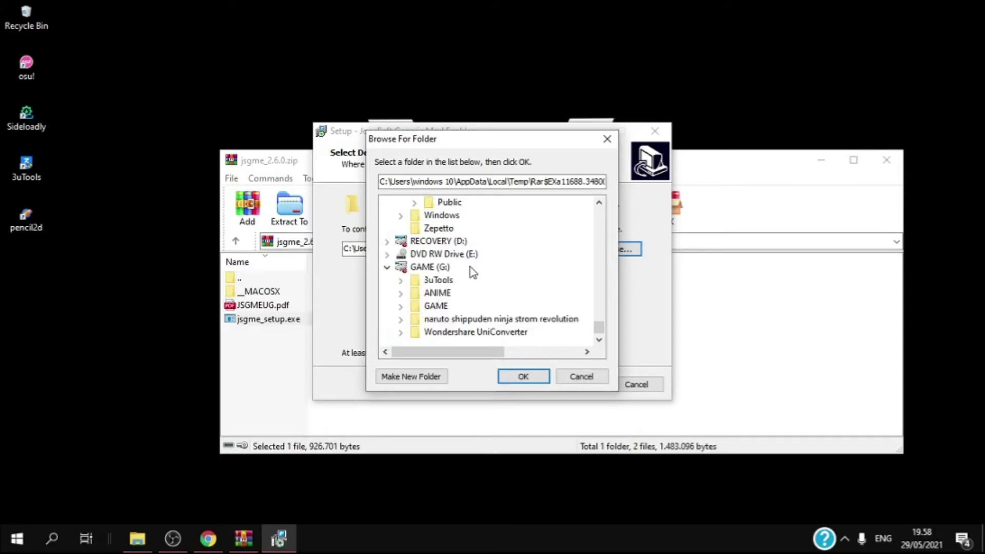
{"action": "left_click", "coordinate": [401, 307]}
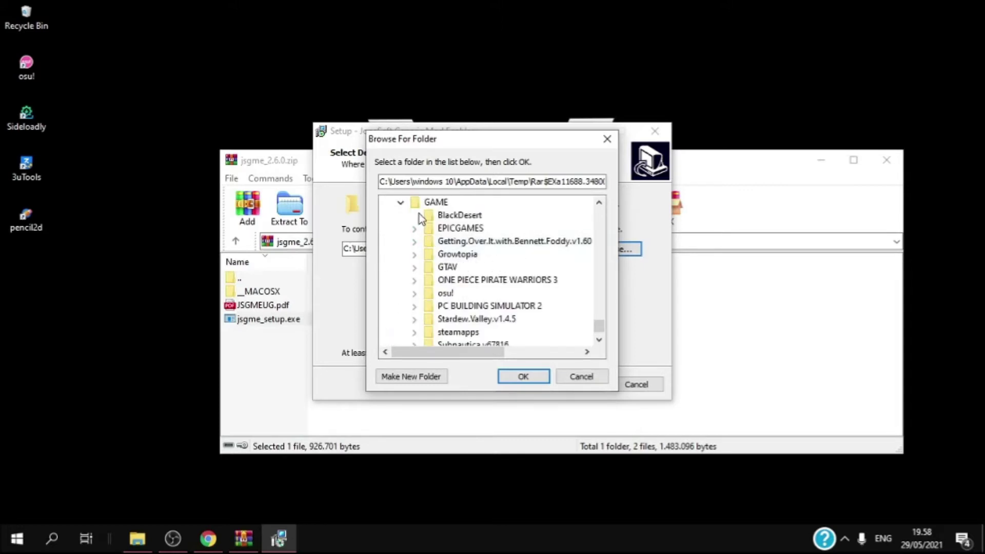
{"action": "left_click", "coordinate": [415, 230]}
{"action": "left_click", "coordinate": [447, 242]}
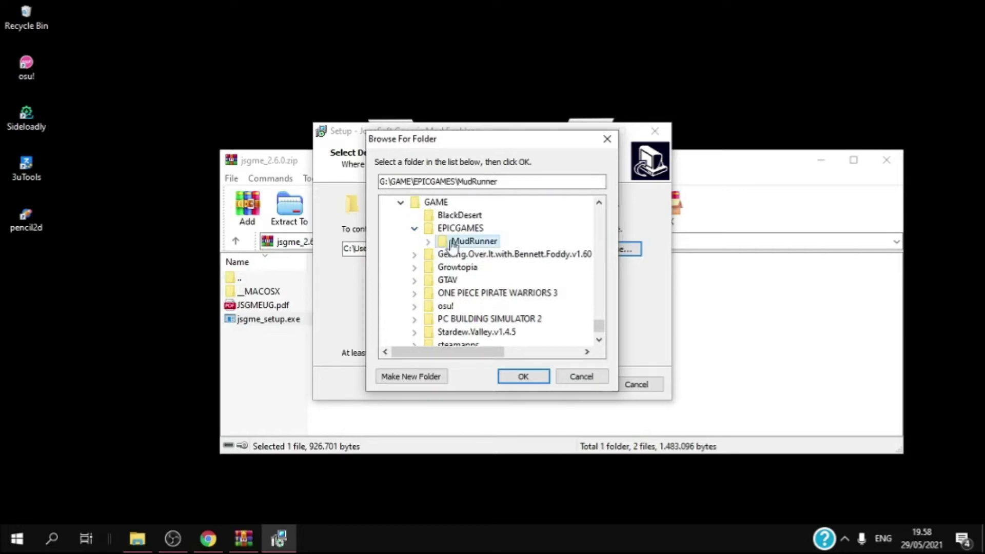
{"action": "left_click", "coordinate": [523, 379]}
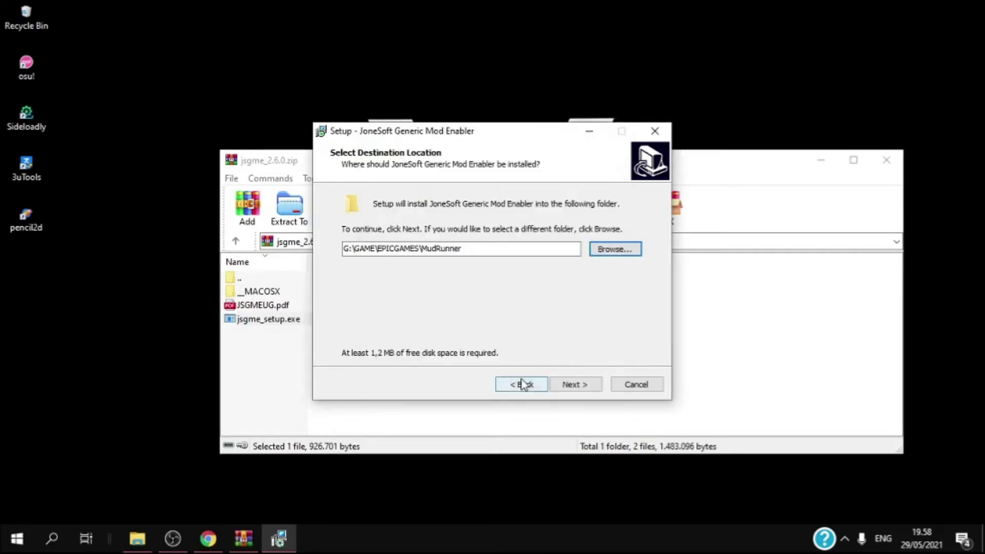
{"action": "left_click", "coordinate": [572, 386]}
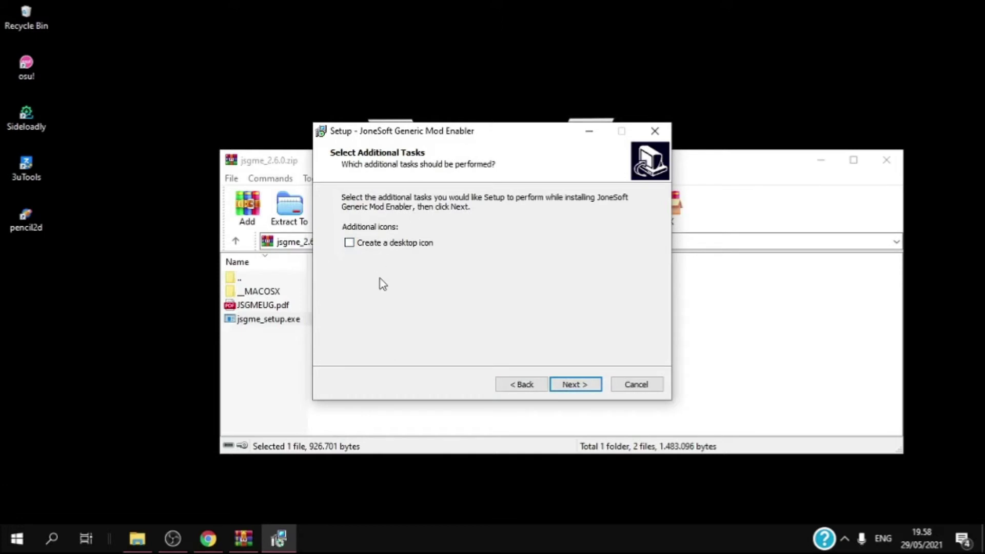
- Install the mod enabler without a desktop icon and finish the setup wizard
{"action": "left_click", "coordinate": [590, 386]}
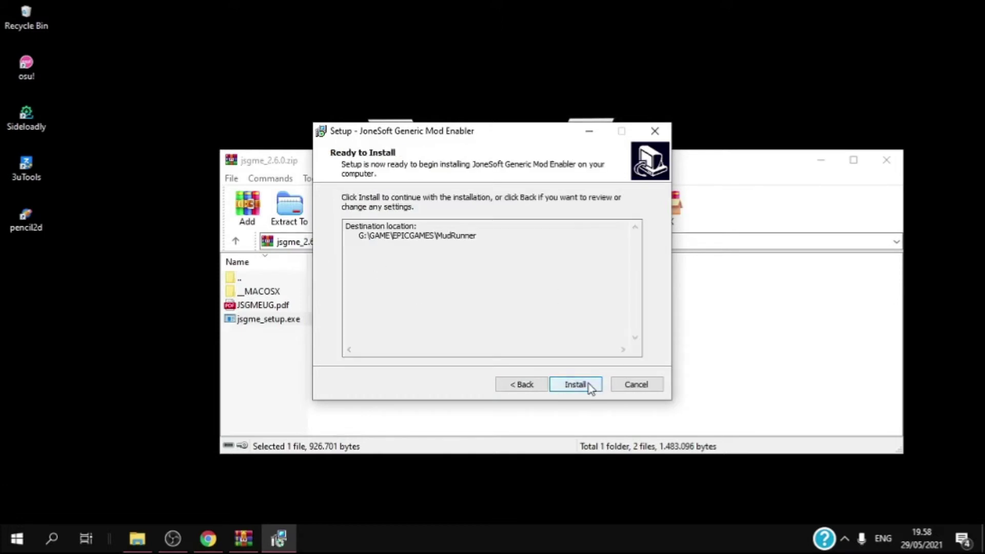
{"action": "left_click", "coordinate": [590, 386]}
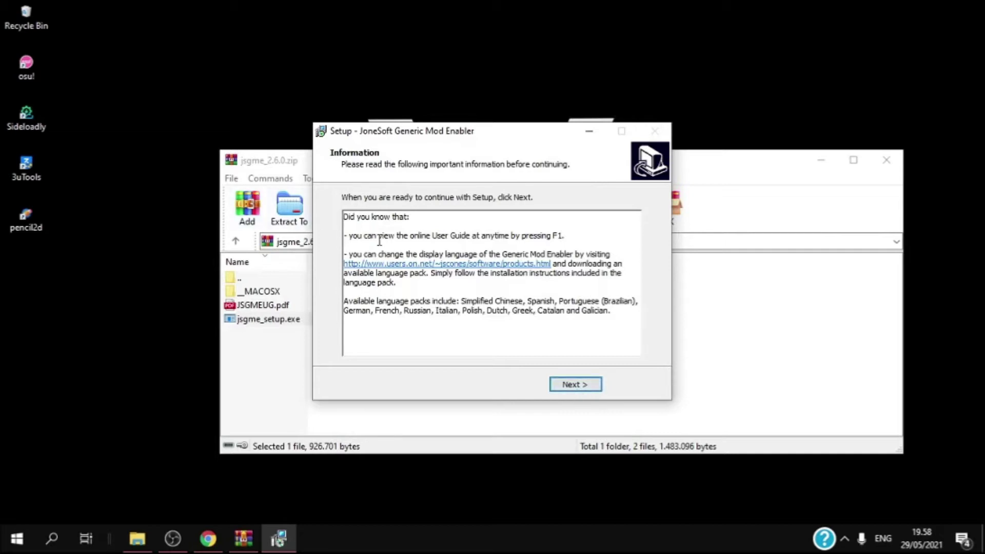
{"action": "left_click", "coordinate": [582, 385]}
{"action": "left_click", "coordinate": [578, 390]}
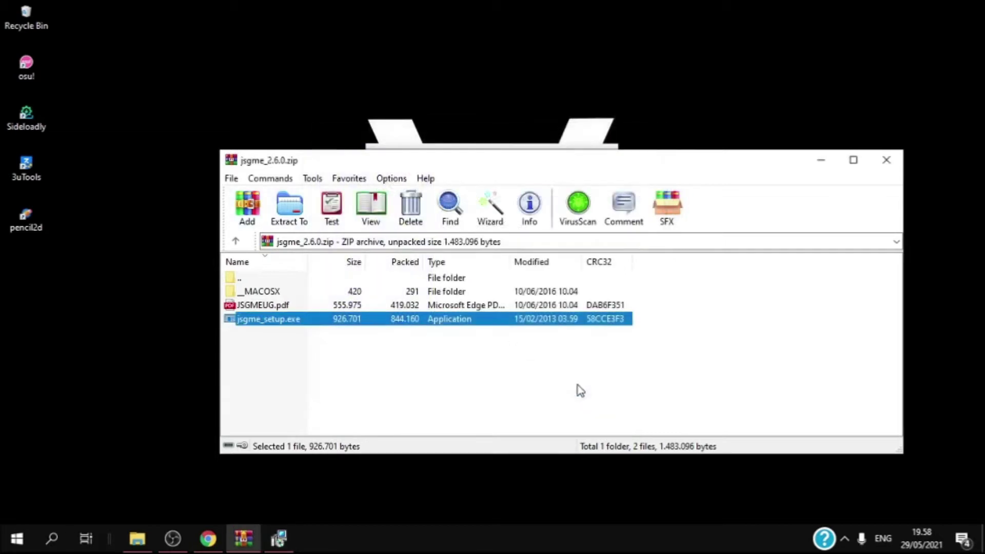
- Close the jsgme_2.6.0.zip archive window and the 404 Not Found browser tab
{"action": "left_click", "coordinate": [880, 163]}
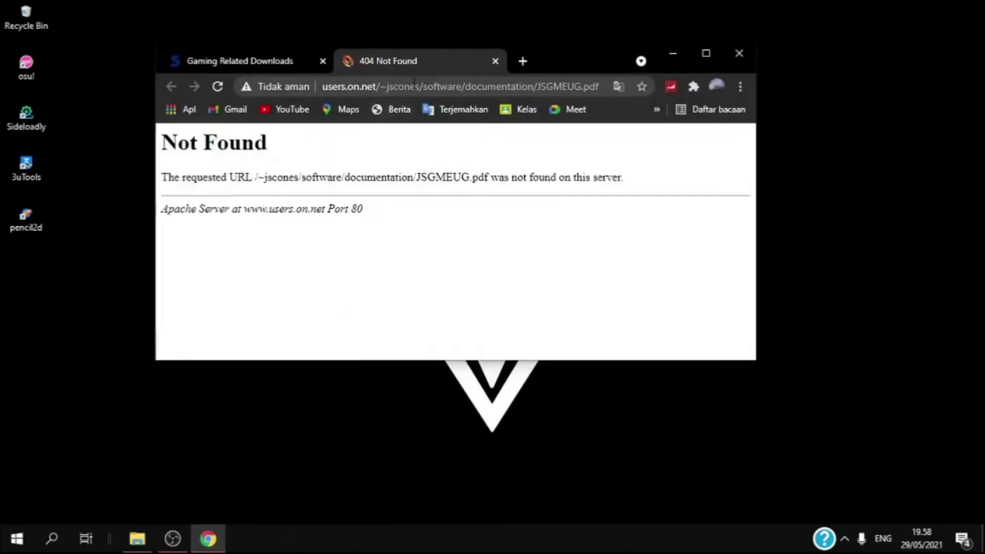
{"action": "left_click", "coordinate": [495, 61]}
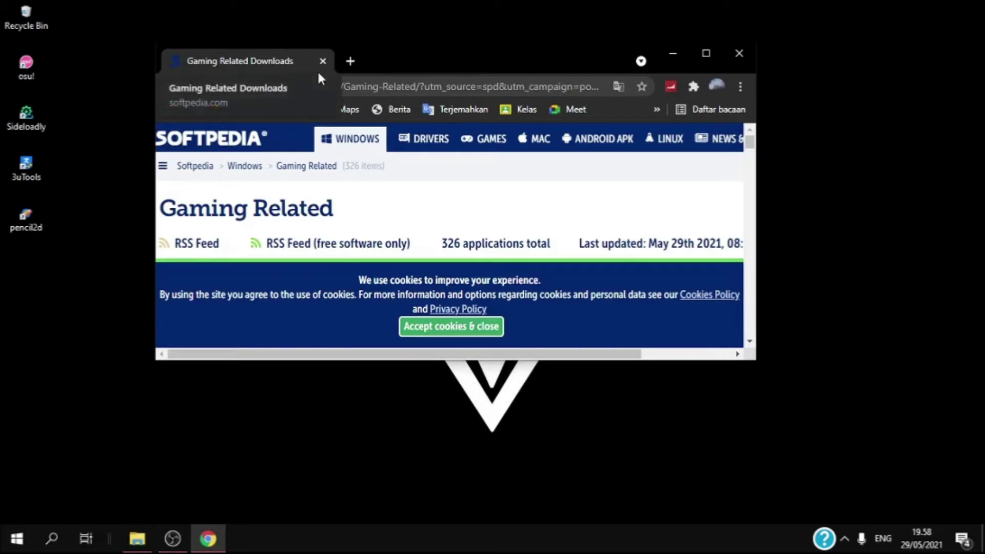
- Maximize the browser window and search Google for "mod mudrunner"
{"action": "left_click", "coordinate": [380, 89]}
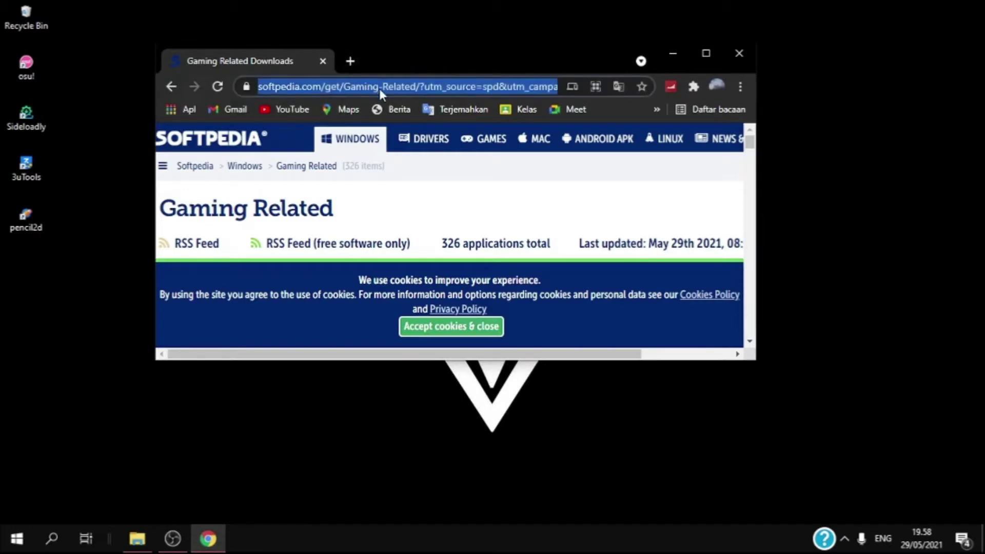
{"action": "left_click", "coordinate": [708, 54]}
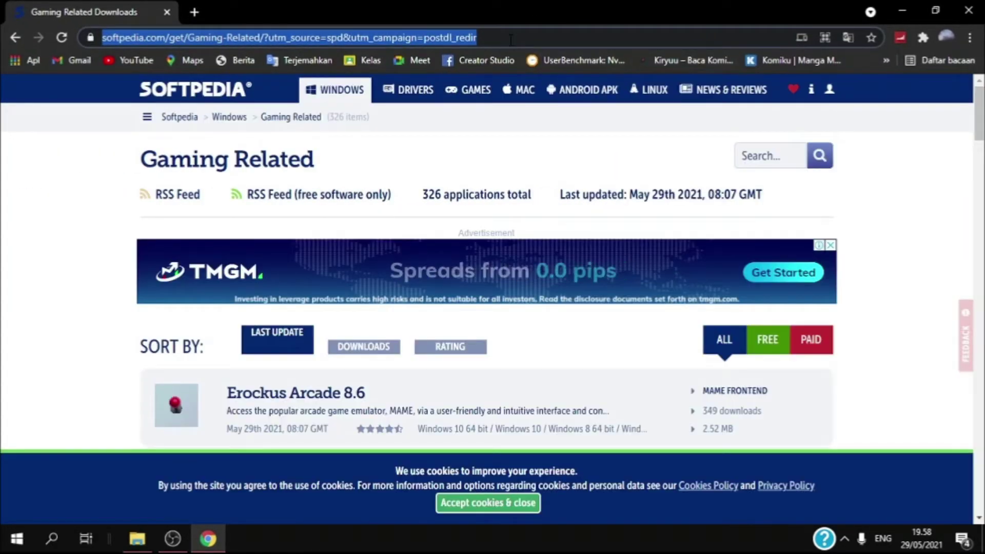
{"action": "key", "text": "BackSpace"}
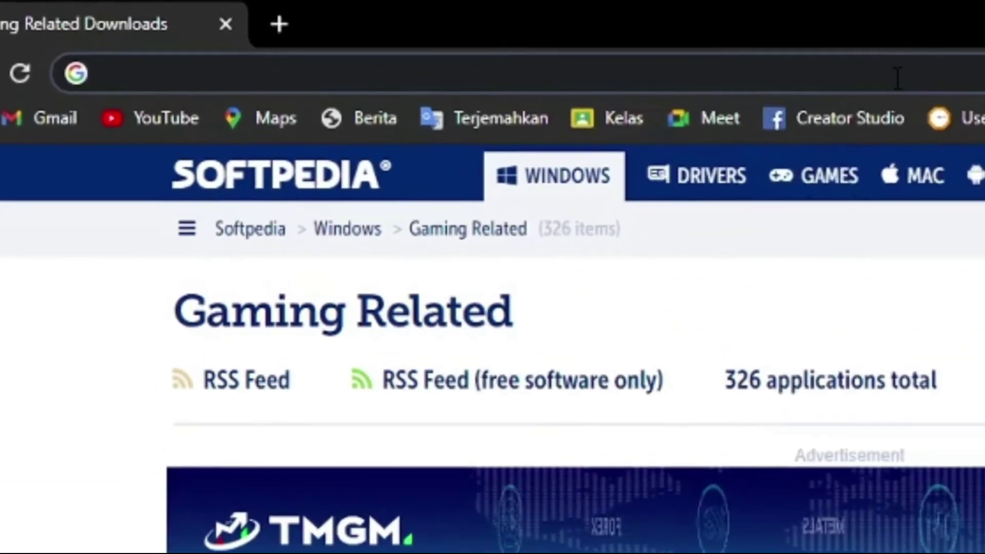
{"action": "type", "text": "mo"}
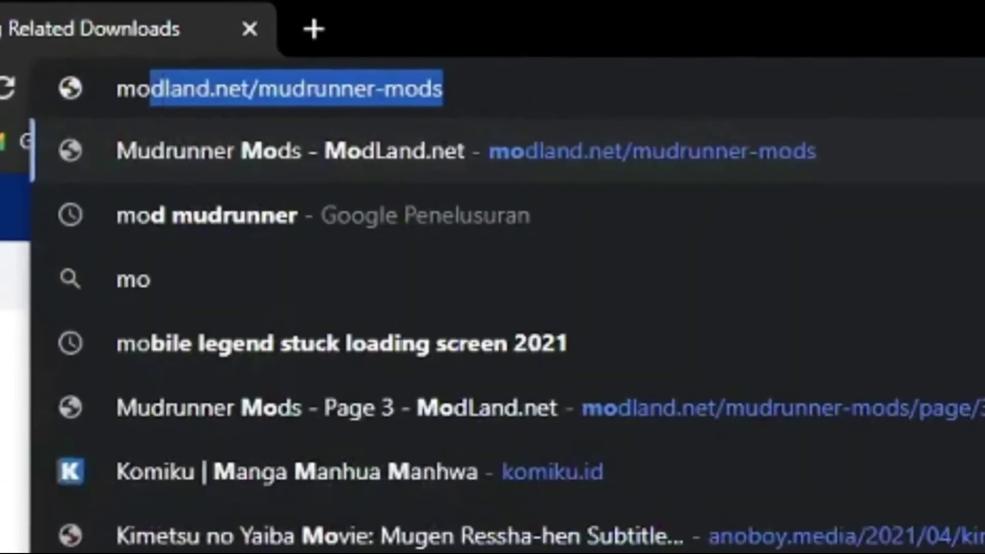
{"action": "type", "text": "d mud"}
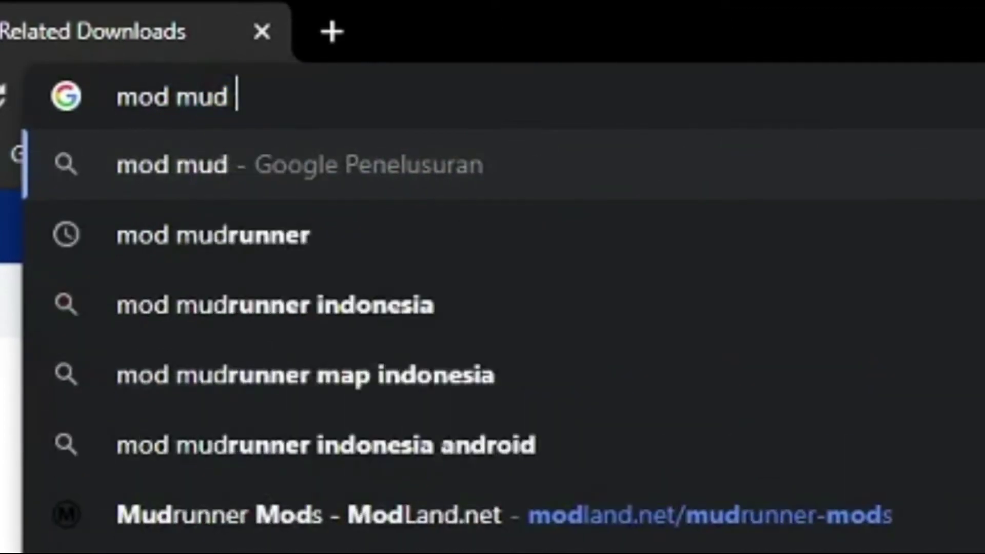
{"action": "key", "text": "BackSpace"}
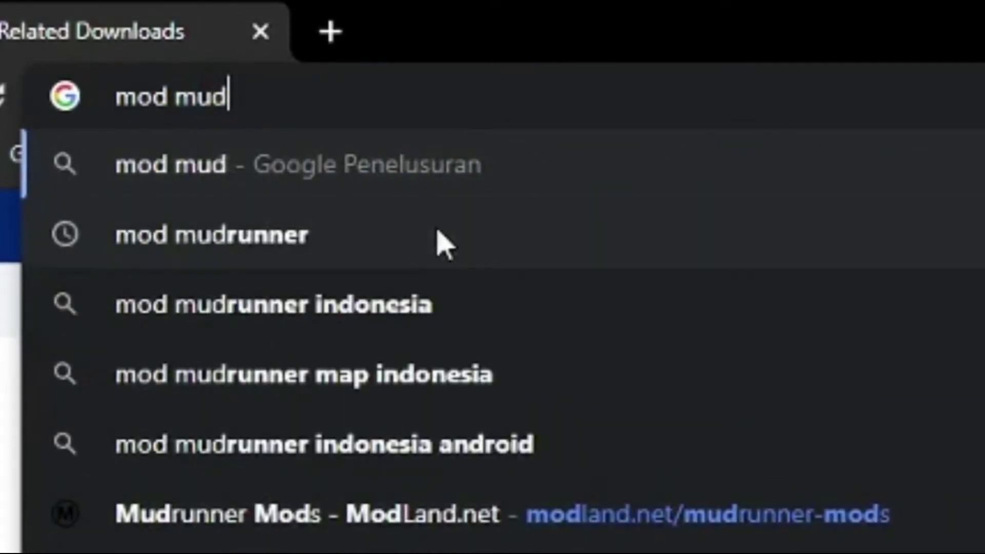
{"action": "left_click", "coordinate": [444, 244]}
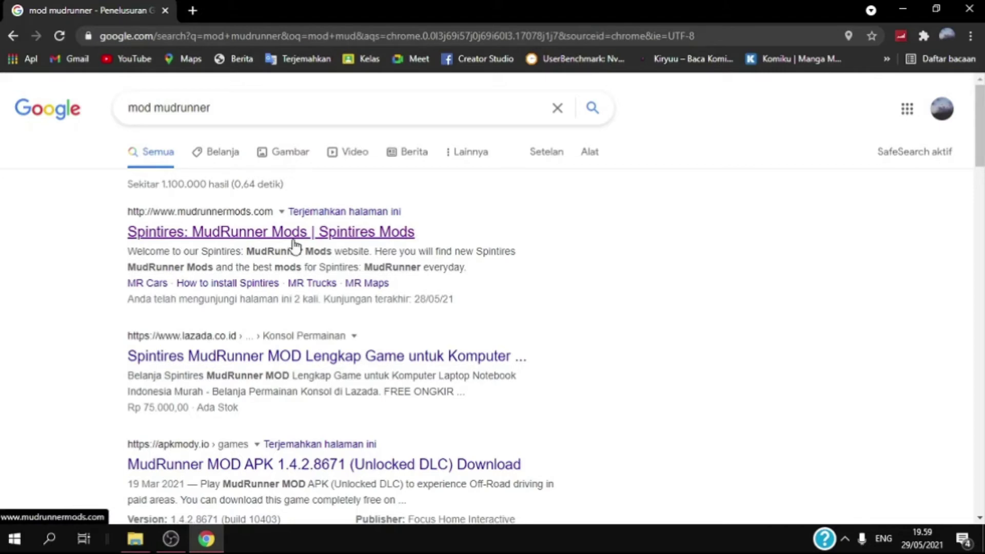
- Open the Spintires: MudRunner Mods site at mudrunnermods.com and look through the mods listed on its home page
{"action": "left_click", "coordinate": [293, 239]}
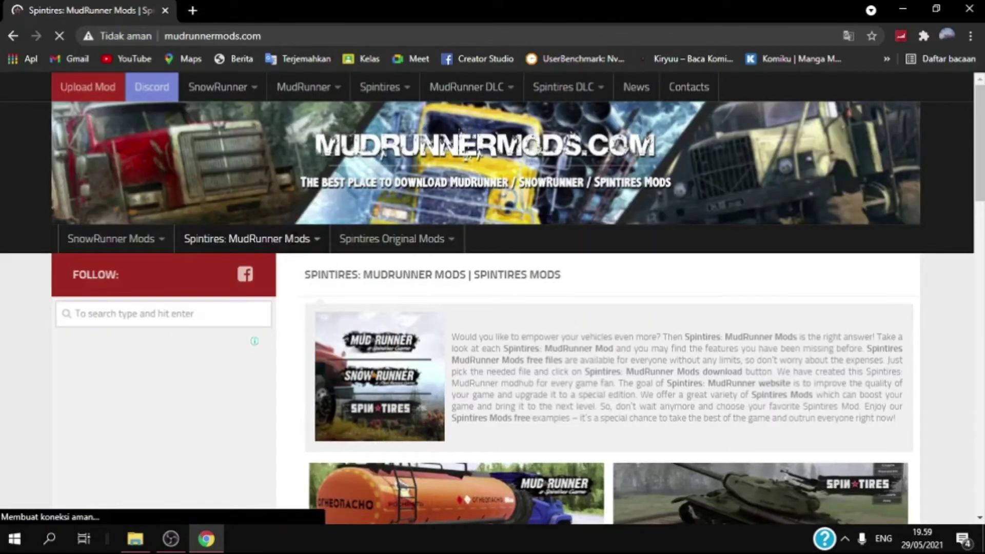
{"action": "scroll", "coordinate": [503, 293], "scroll_direction": "down", "scroll_amount": 10}
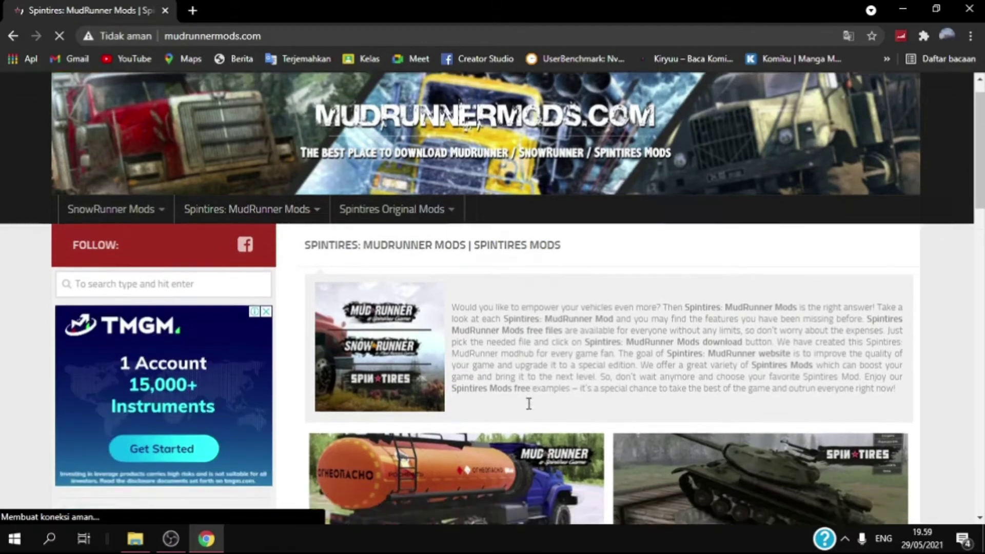
{"action": "scroll", "coordinate": [513, 287], "scroll_direction": "down", "scroll_amount": 3}
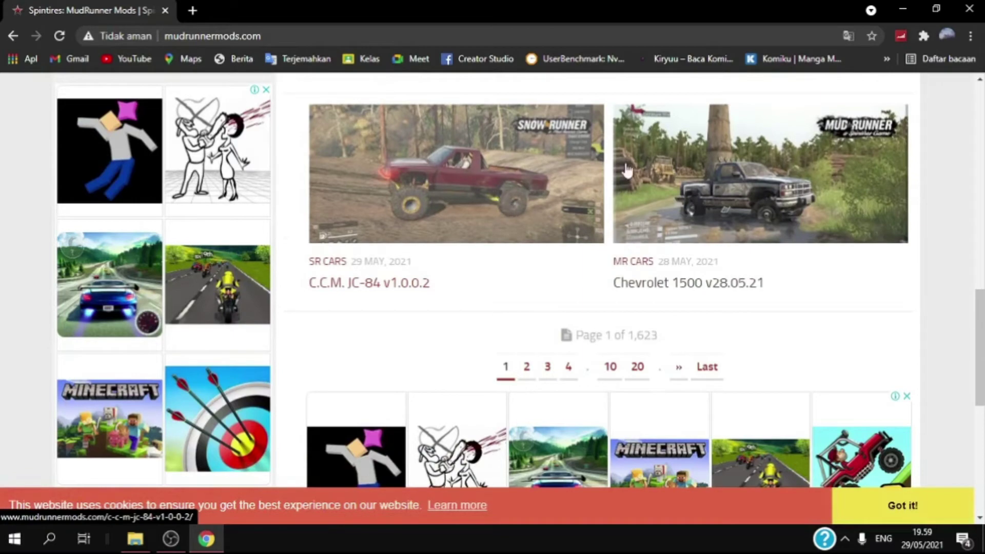
{"action": "scroll", "coordinate": [695, 303], "scroll_direction": "up", "scroll_amount": 8}
{"action": "scroll", "coordinate": [551, 303], "scroll_direction": "up", "scroll_amount": 4}
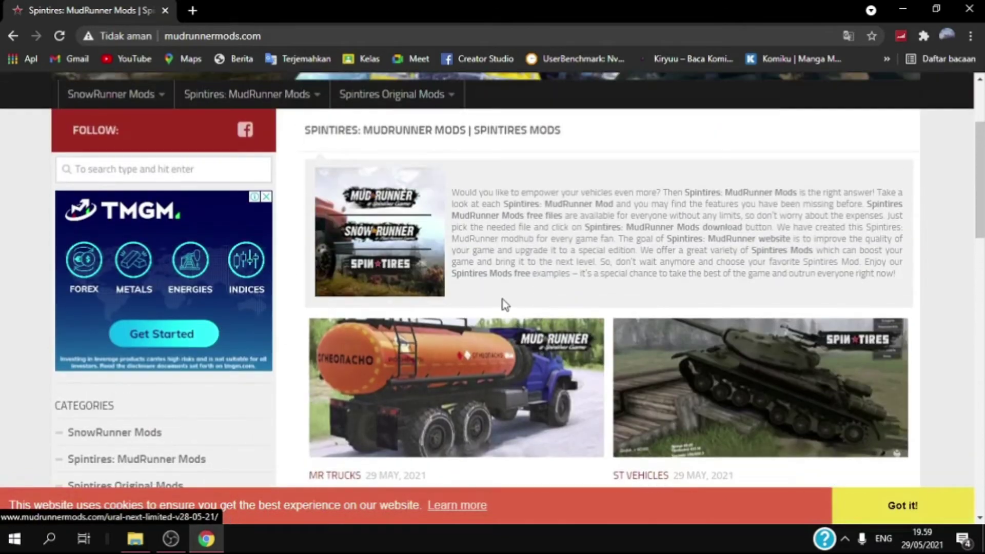
- Open the Chevrolet 1500 v28.05.21 mod page from the MudRunner mods list and follow its download link
{"action": "scroll", "coordinate": [503, 291], "scroll_direction": "down", "scroll_amount": 12}
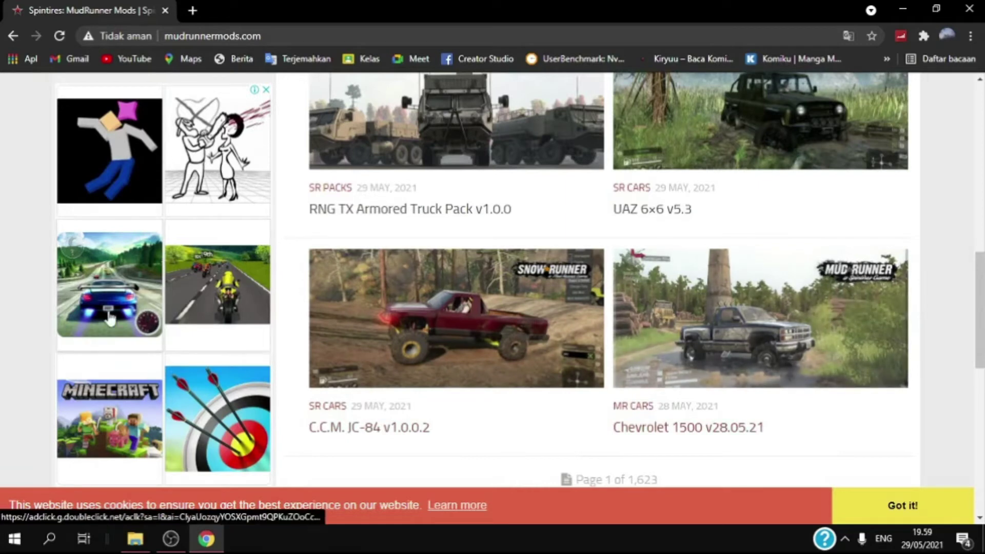
{"action": "left_click", "coordinate": [653, 285]}
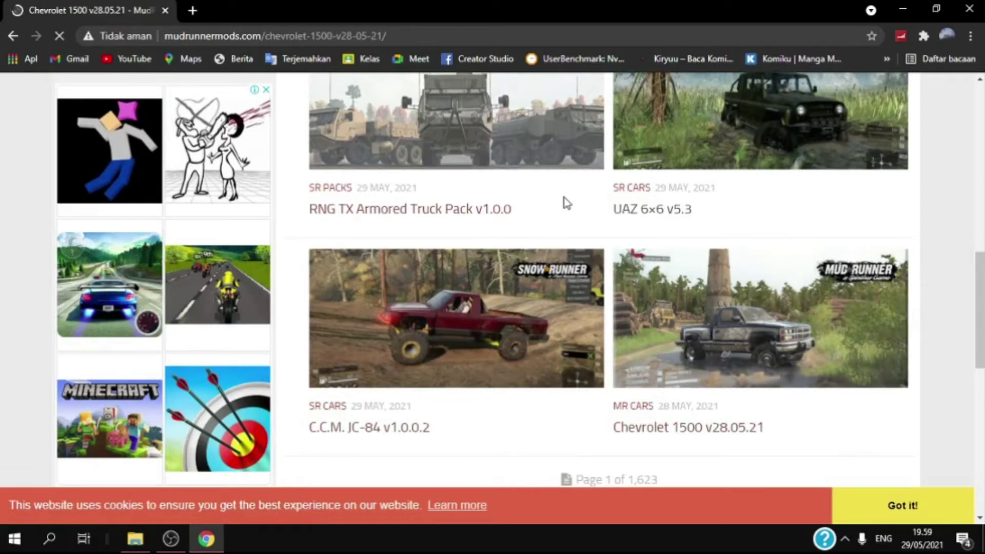
{"action": "scroll", "coordinate": [362, 268], "scroll_direction": "down", "scroll_amount": 15}
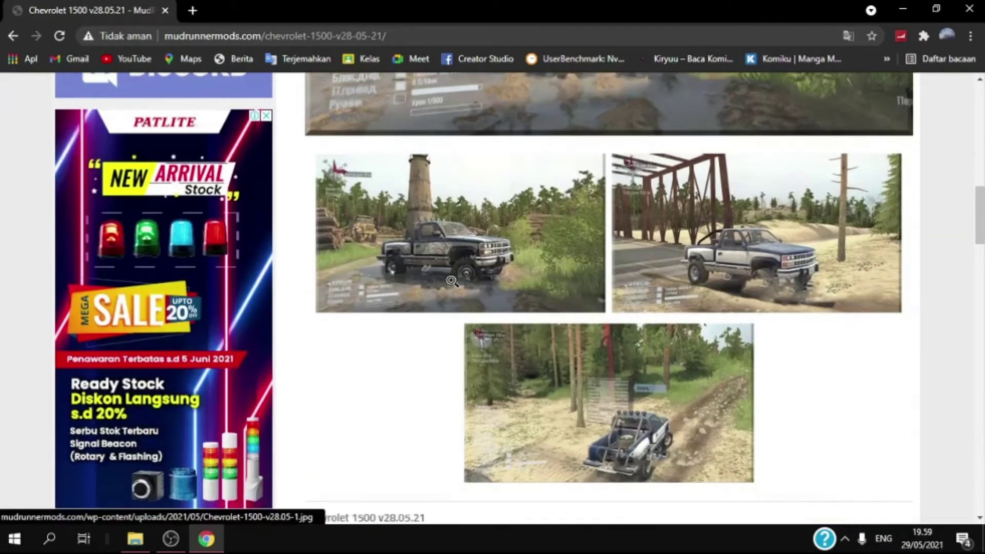
{"action": "scroll", "coordinate": [452, 282], "scroll_direction": "down", "scroll_amount": 10}
{"action": "scroll", "coordinate": [451, 280], "scroll_direction": "up", "scroll_amount": 4}
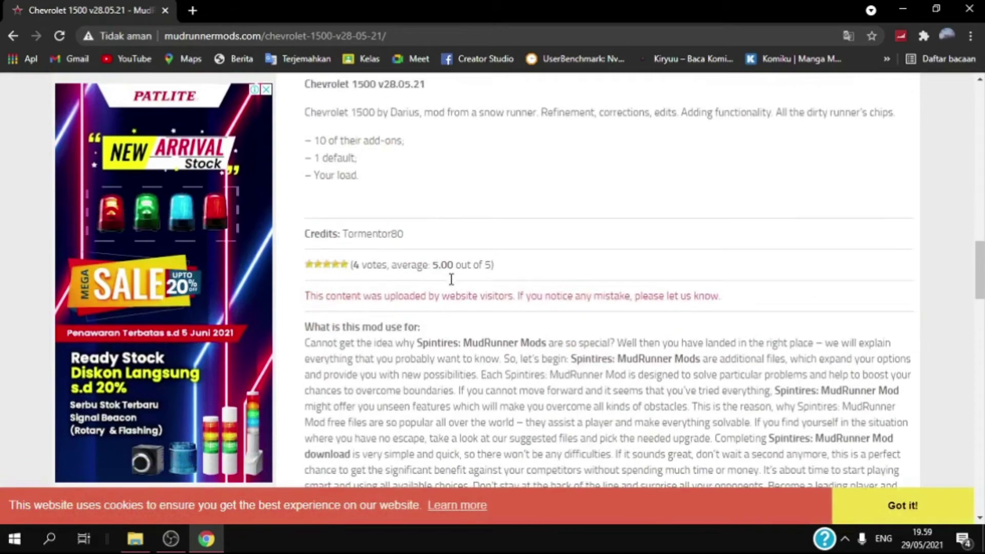
{"action": "scroll", "coordinate": [450, 279], "scroll_direction": "down", "scroll_amount": 5}
{"action": "left_click", "coordinate": [614, 351]}
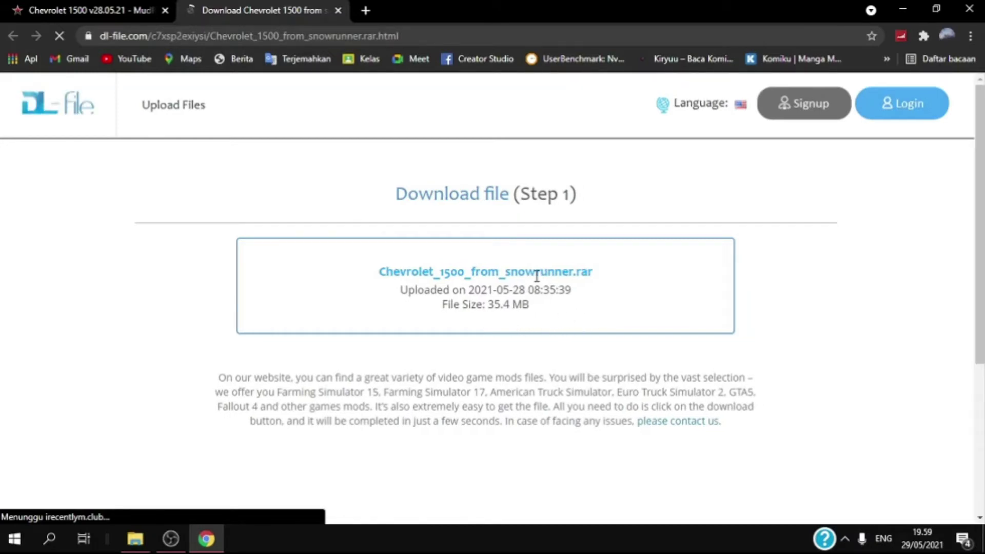
- Request the free download of Chevrolet_1500_from_snowrunner.rar and close the advertising tabs
{"action": "scroll", "coordinate": [375, 315], "scroll_direction": "down", "scroll_amount": 8}
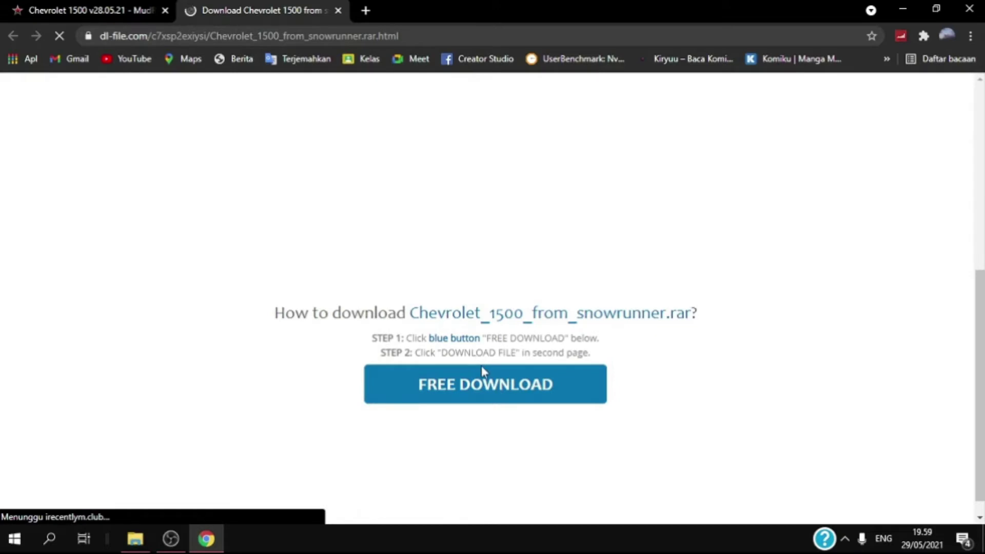
{"action": "left_click", "coordinate": [512, 392]}
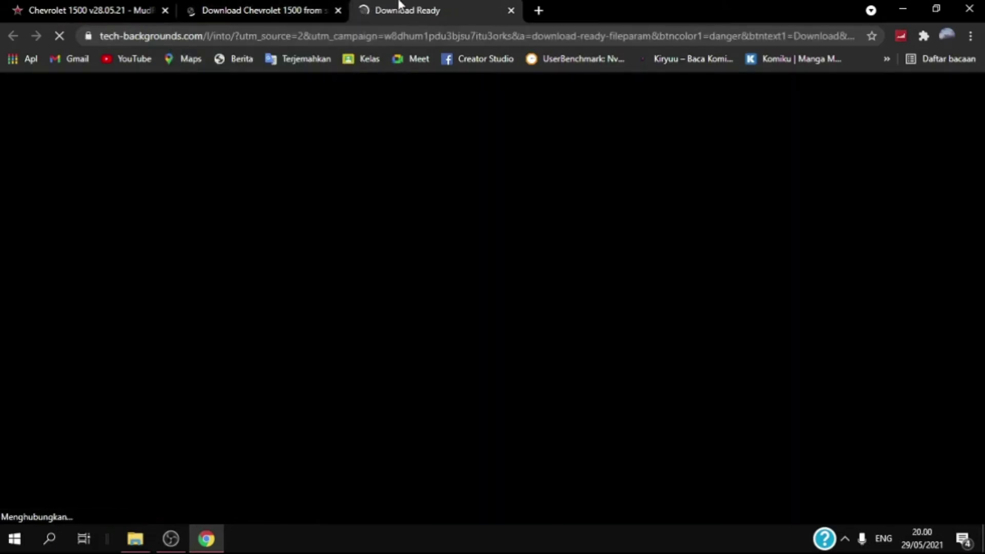
{"action": "left_click", "coordinate": [275, 7]}
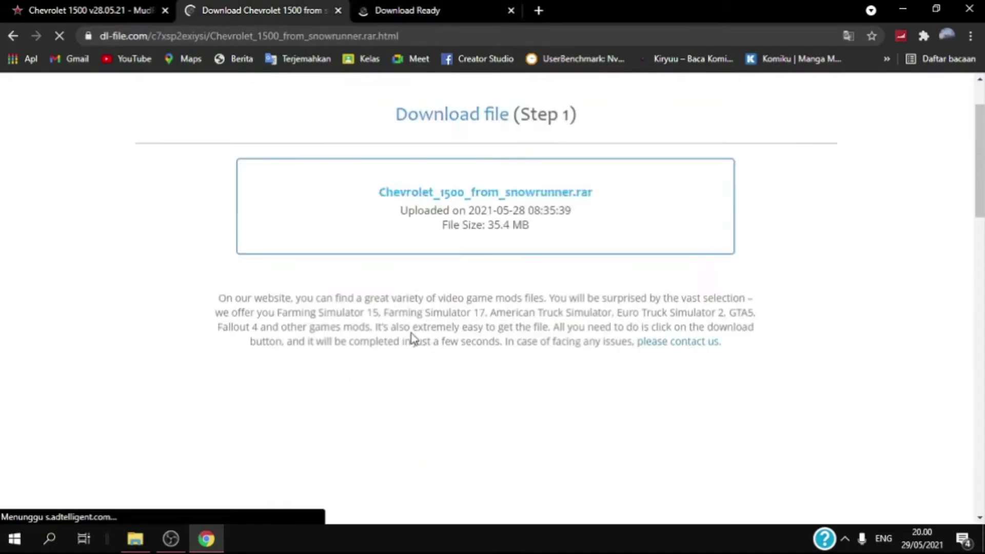
{"action": "scroll", "coordinate": [413, 334], "scroll_direction": "up", "scroll_amount": 2}
{"action": "scroll", "coordinate": [622, 222], "scroll_direction": "down", "scroll_amount": 8}
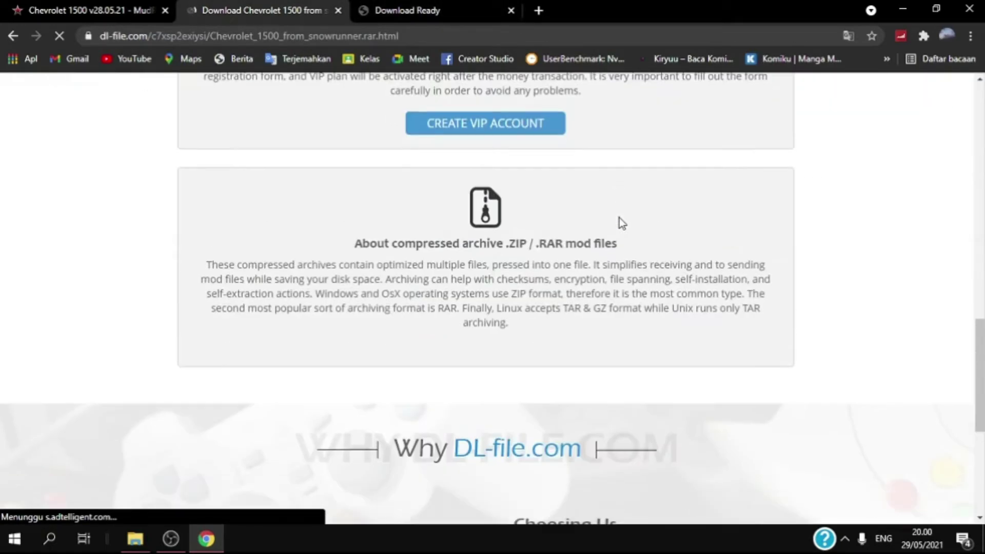
{"action": "scroll", "coordinate": [590, 219], "scroll_direction": "up", "scroll_amount": 4}
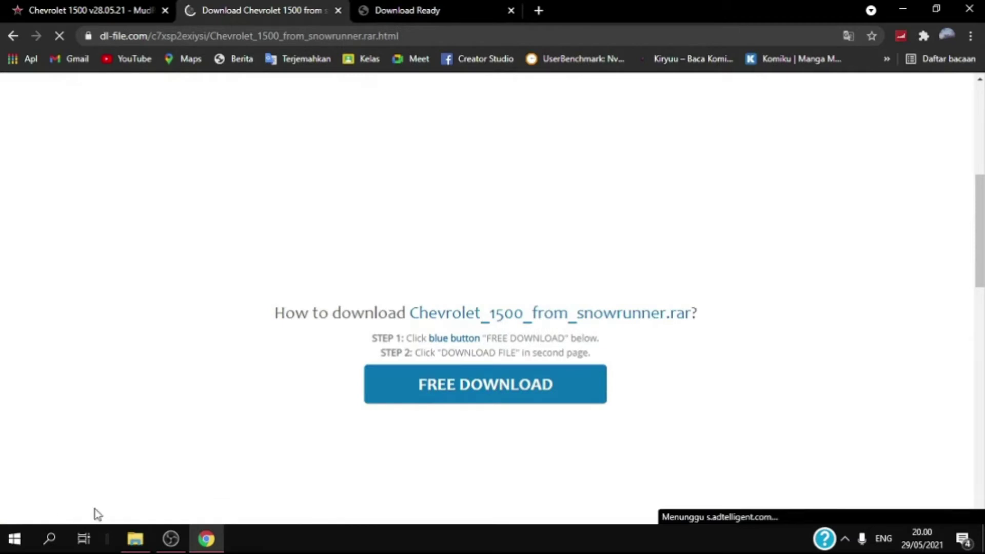
{"action": "left_click", "coordinate": [400, 7]}
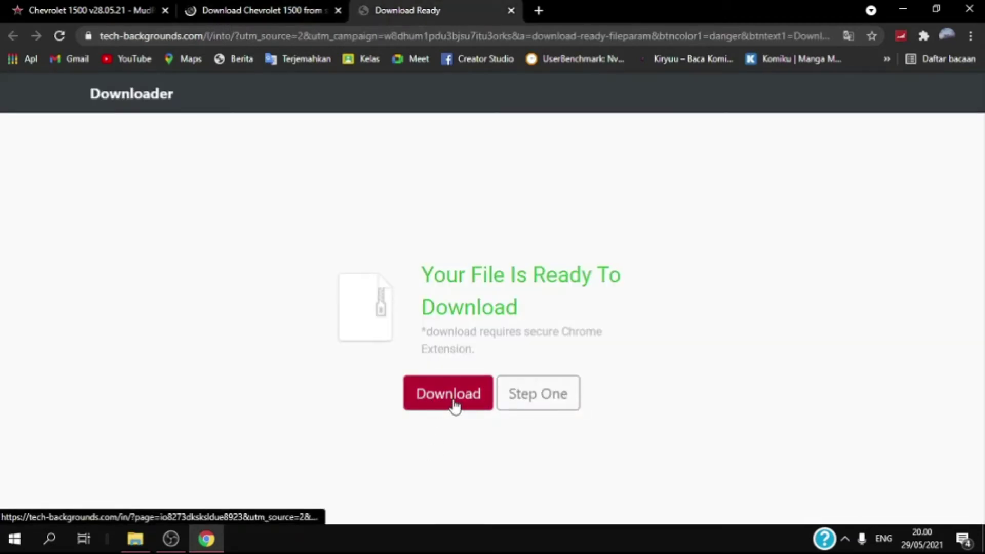
{"action": "left_click", "coordinate": [510, 10]}
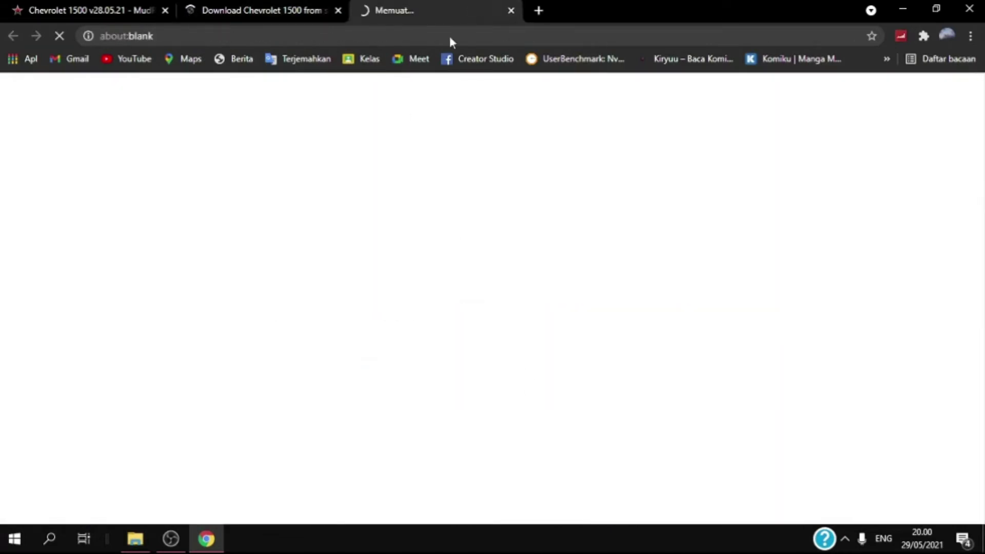
{"action": "left_click", "coordinate": [511, 10]}
- Continue to the second download page and start downloading Chevrolet_1500_from_snowrunner.rar
{"action": "right_click", "coordinate": [472, 404]}
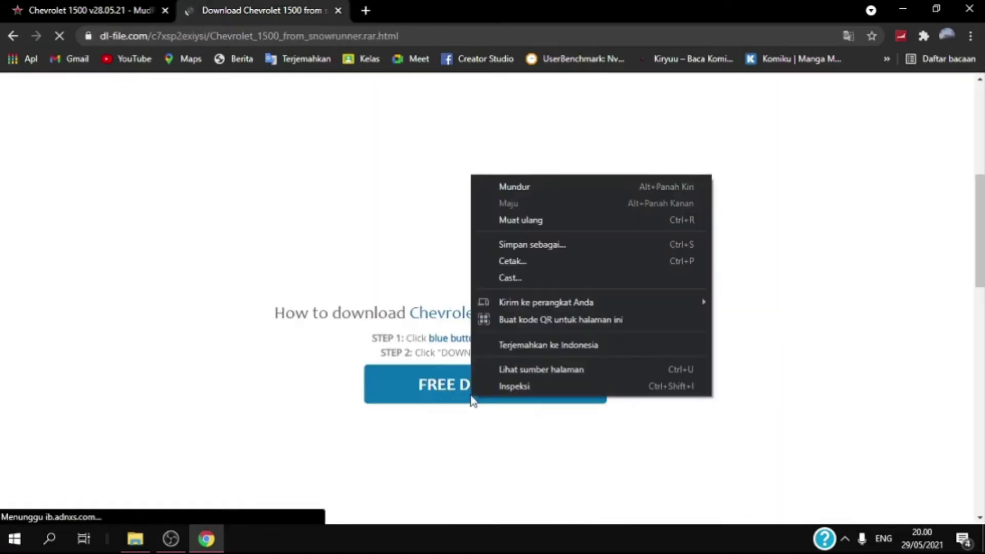
{"action": "left_click", "coordinate": [379, 399]}
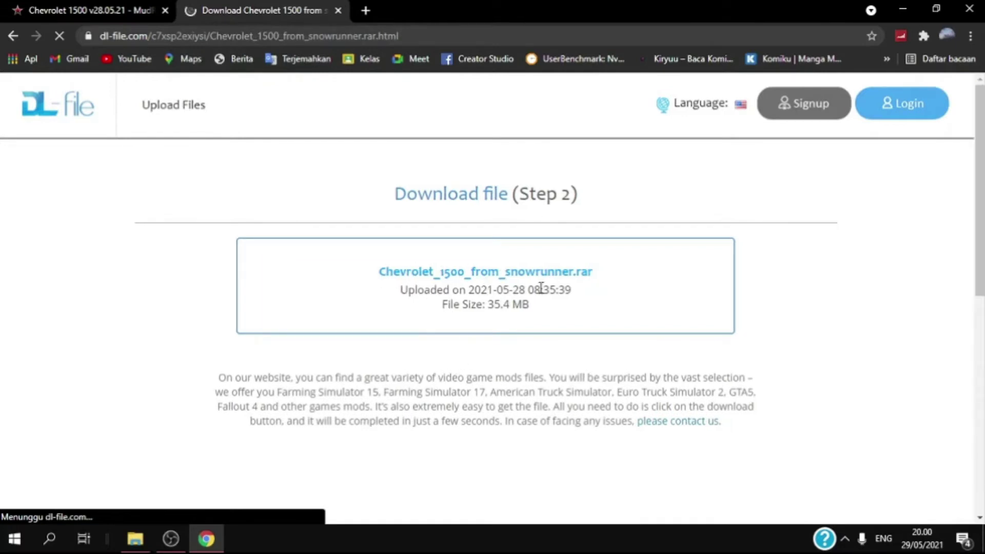
{"action": "scroll", "coordinate": [537, 290], "scroll_direction": "down", "scroll_amount": 5}
{"action": "scroll", "coordinate": [528, 386], "scroll_direction": "down", "scroll_amount": 3}
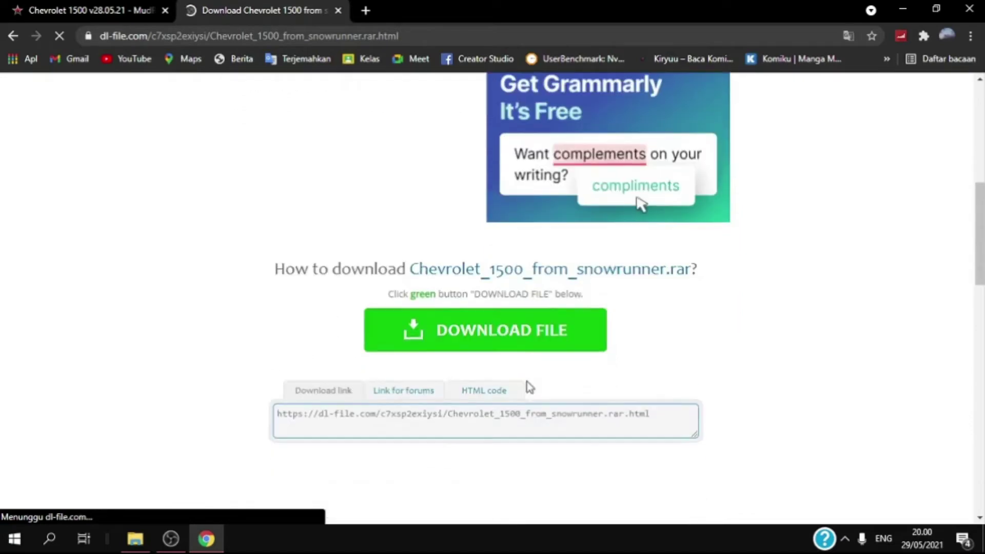
{"action": "left_click", "coordinate": [450, 339]}
{"action": "scroll", "coordinate": [361, 301], "scroll_direction": "down", "scroll_amount": 5}
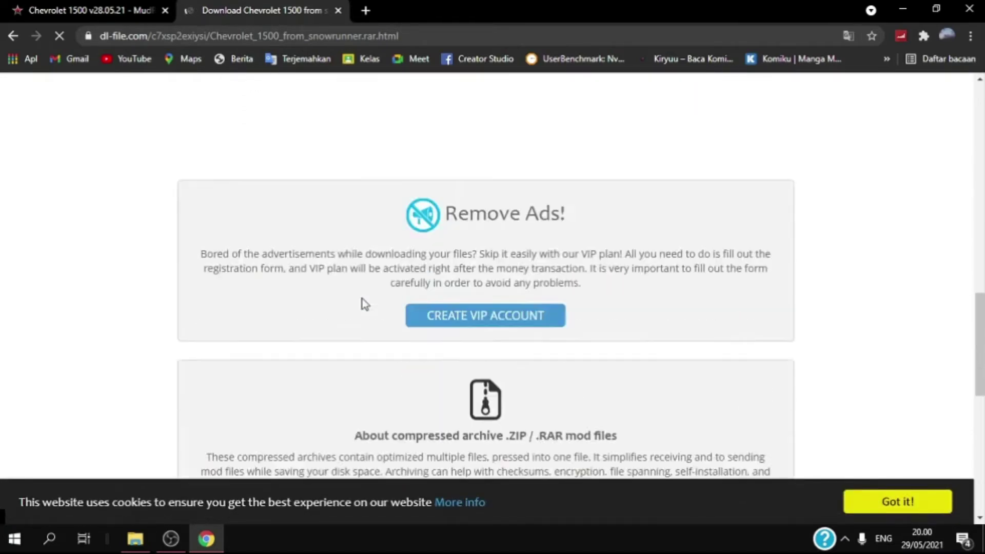
{"action": "scroll", "coordinate": [364, 329], "scroll_direction": "up", "scroll_amount": 5}
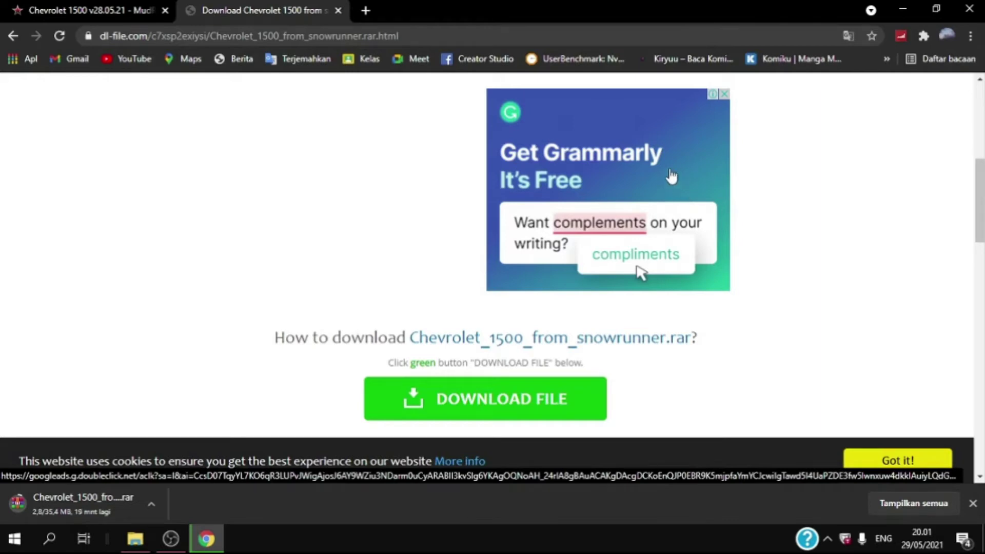
- Close the pop-up advertising tab and minimize the browser window
{"action": "left_click", "coordinate": [171, 539]}
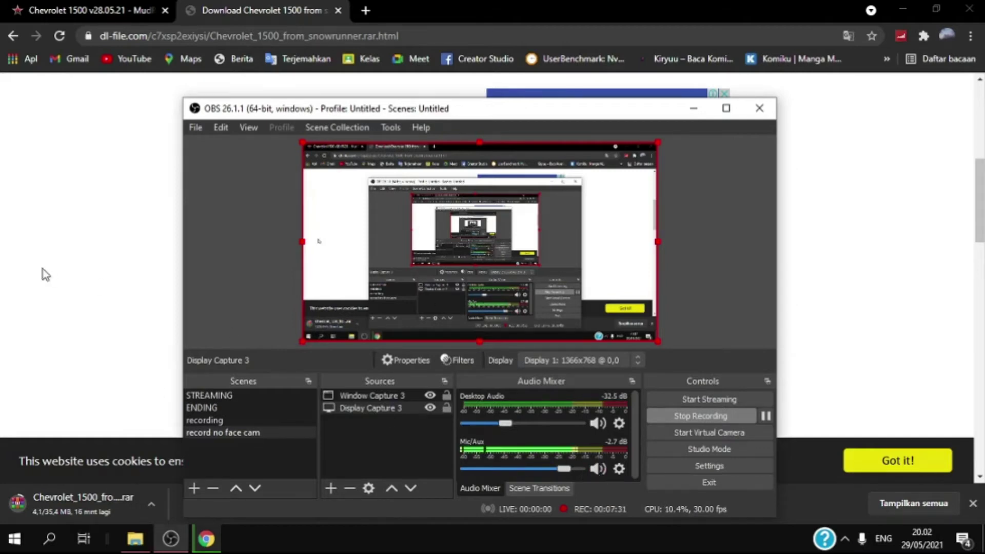
{"action": "left_click", "coordinate": [43, 275]}
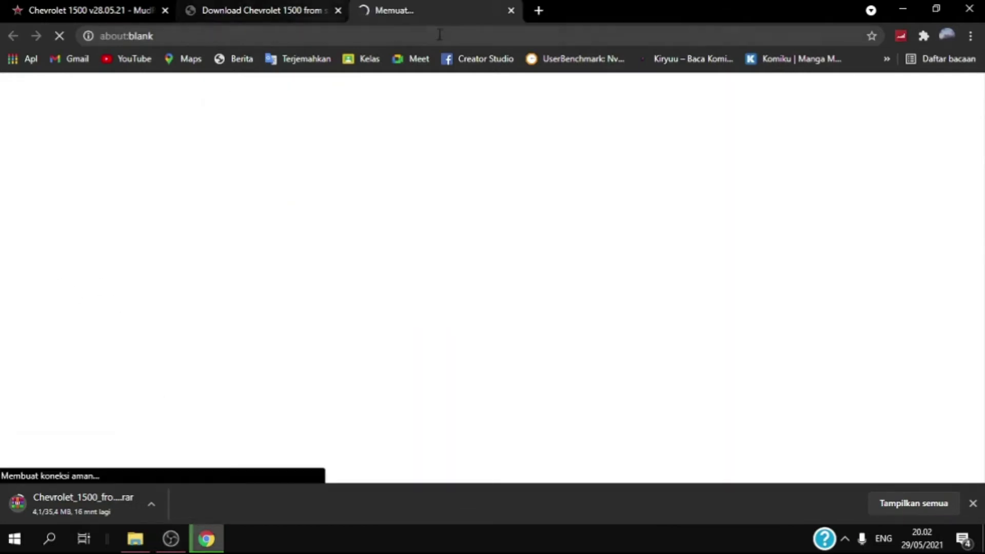
{"action": "left_click", "coordinate": [511, 11]}
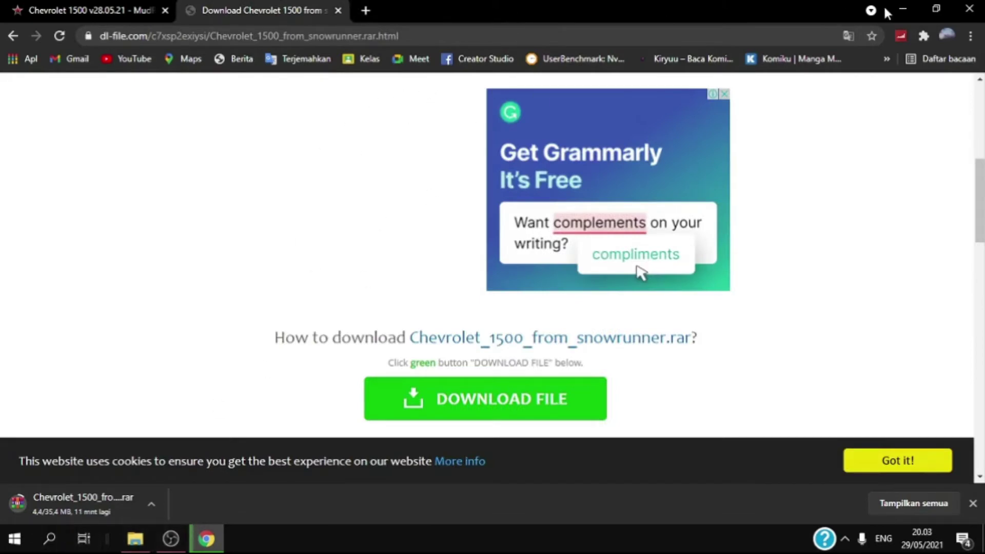
{"action": "left_click", "coordinate": [899, 9]}
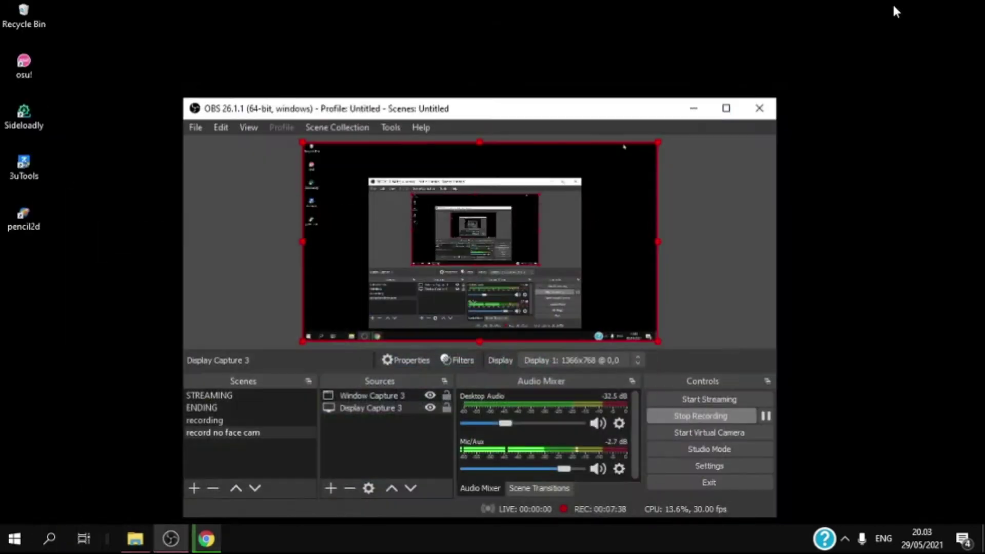
- Switch to File Explorer, collapse the Documents folder tree and open the Downloads folder
{"action": "left_click", "coordinate": [135, 544]}
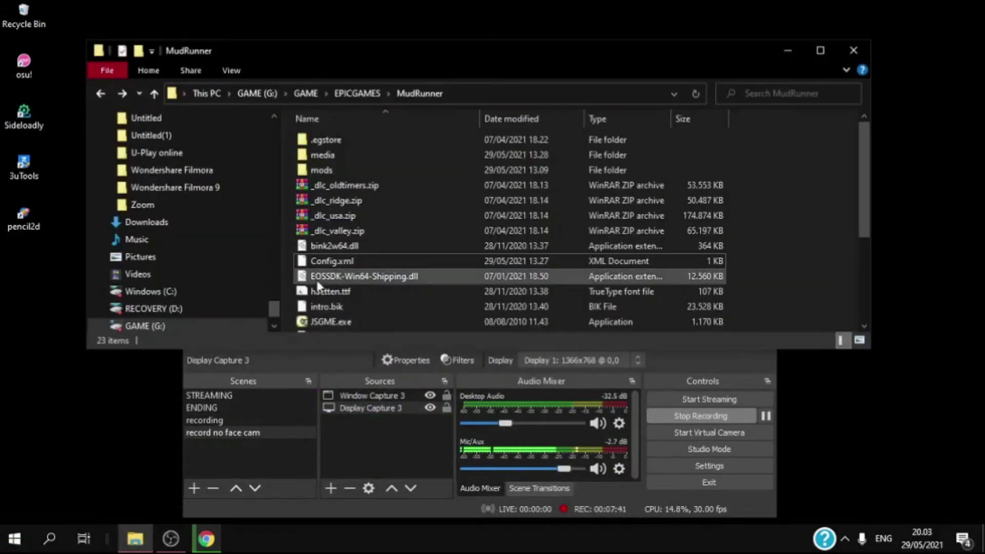
{"action": "scroll", "coordinate": [138, 219], "scroll_direction": "up", "scroll_amount": 5}
{"action": "scroll", "coordinate": [140, 218], "scroll_direction": "up", "scroll_amount": 3}
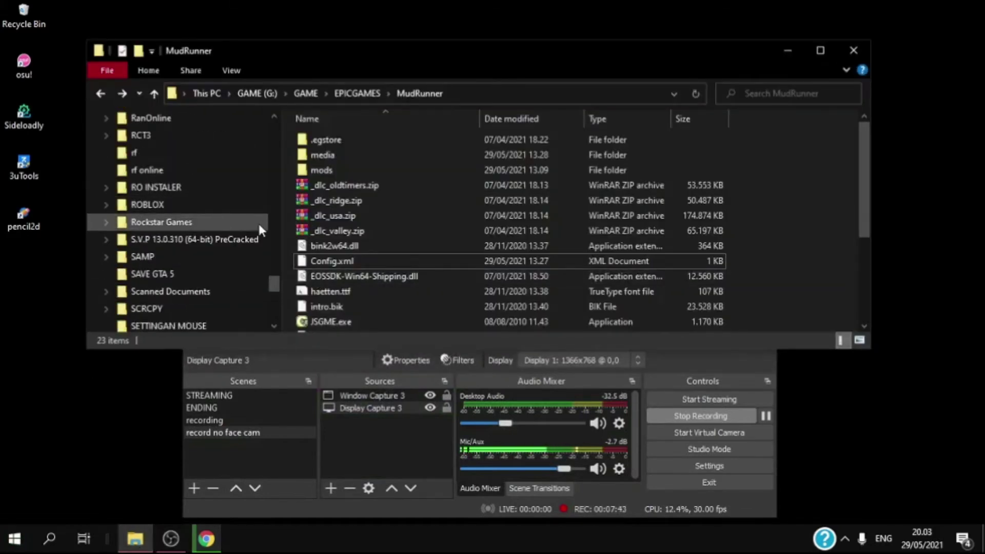
{"action": "left_click_drag", "start_coordinate": [278, 282], "coordinate": [296, 126]}
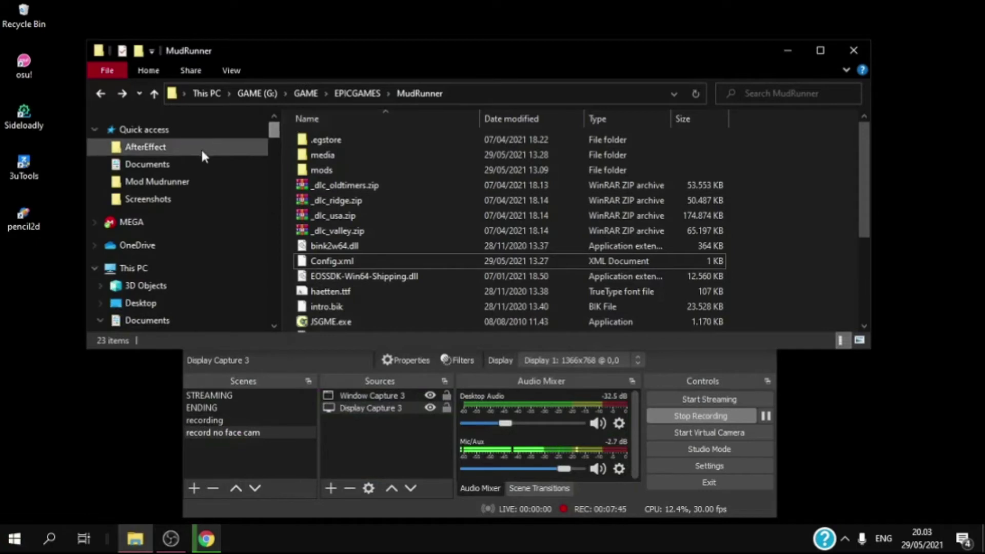
{"action": "scroll", "coordinate": [146, 261], "scroll_direction": "down", "scroll_amount": 2}
{"action": "scroll", "coordinate": [149, 256], "scroll_direction": "down", "scroll_amount": 2}
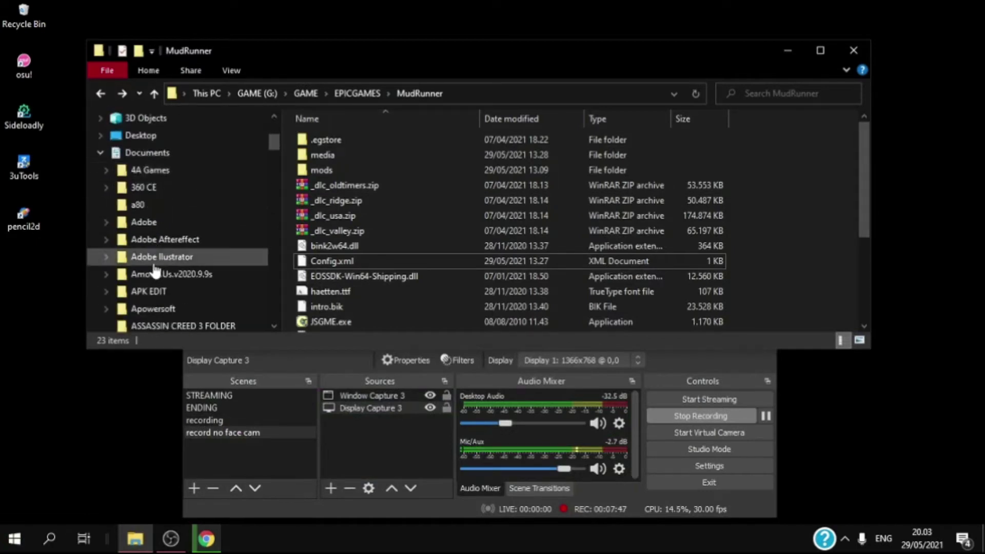
{"action": "scroll", "coordinate": [102, 220], "scroll_direction": "up", "scroll_amount": 1}
{"action": "left_click", "coordinate": [100, 200]}
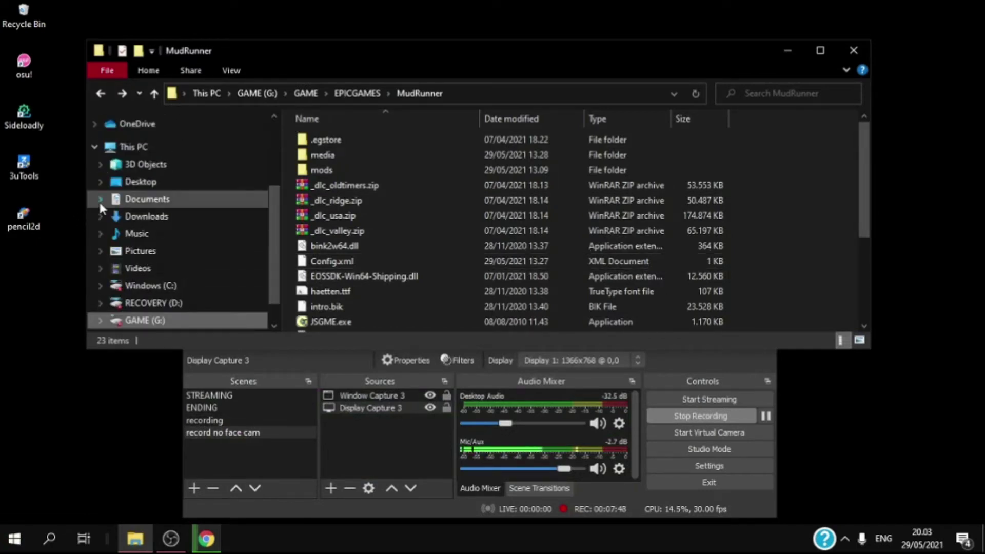
{"action": "left_click", "coordinate": [160, 217]}
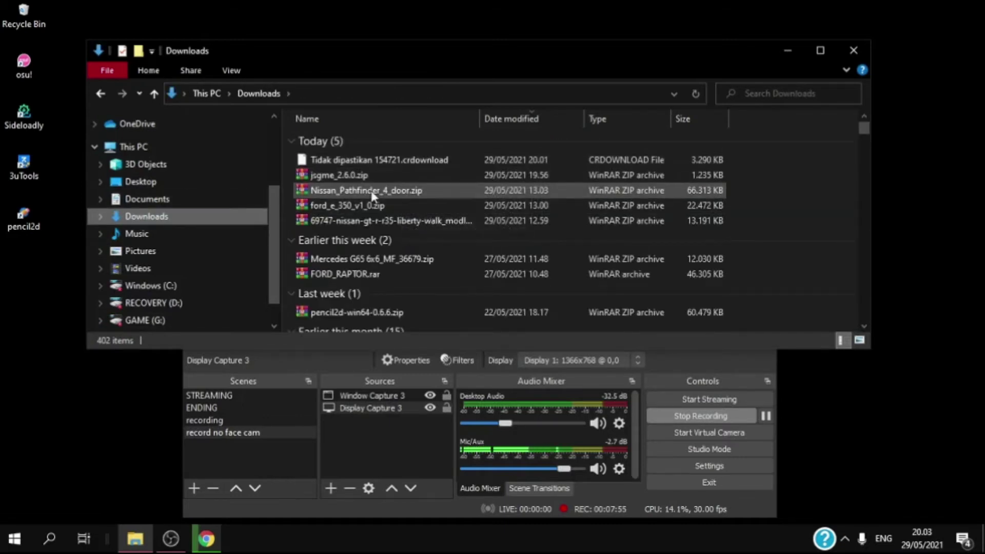
- Expand the Documents folder in the folder tree and locate its Mod Mudrunner subfolder
{"action": "scroll", "coordinate": [202, 232], "scroll_direction": "down", "scroll_amount": 1}
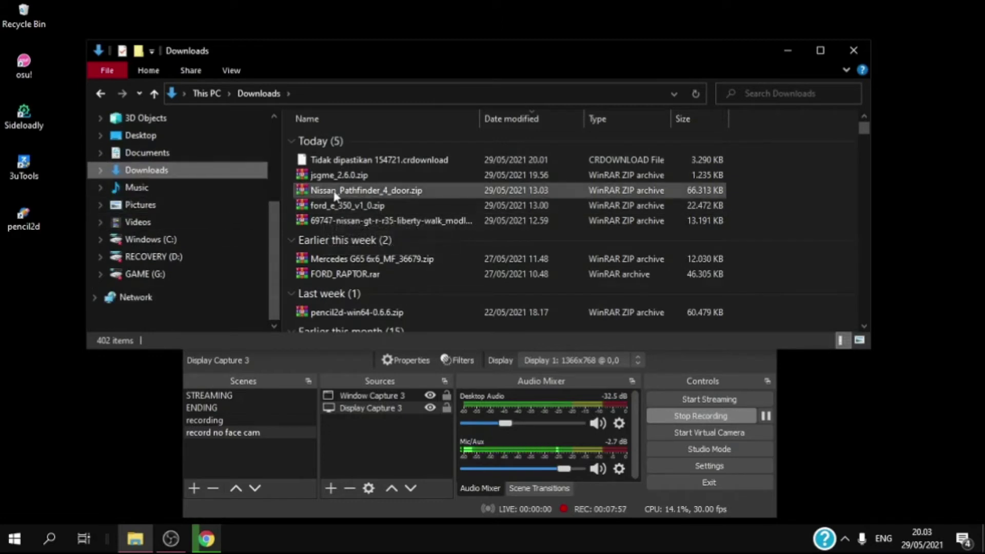
{"action": "left_click", "coordinate": [100, 153]}
{"action": "scroll", "coordinate": [165, 177], "scroll_direction": "down", "scroll_amount": 3}
{"action": "scroll", "coordinate": [167, 183], "scroll_direction": "down", "scroll_amount": 15}
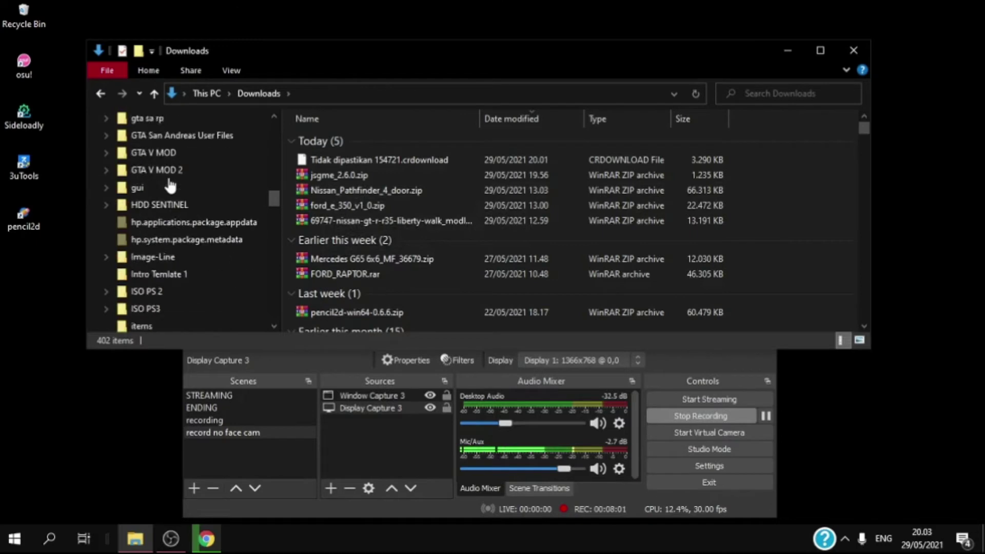
{"action": "scroll", "coordinate": [170, 187], "scroll_direction": "down", "scroll_amount": 3}
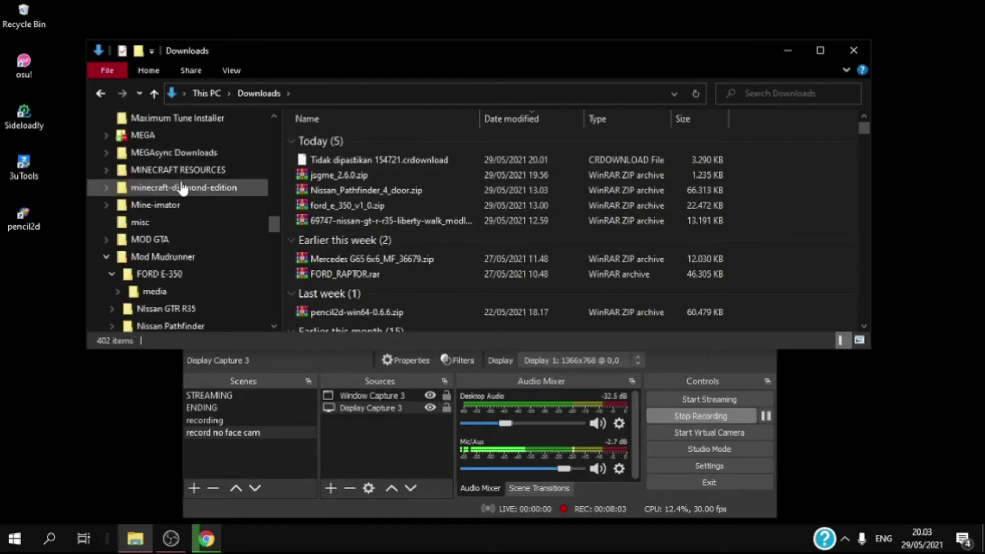
{"action": "scroll", "coordinate": [221, 242], "scroll_direction": "down", "scroll_amount": 1}
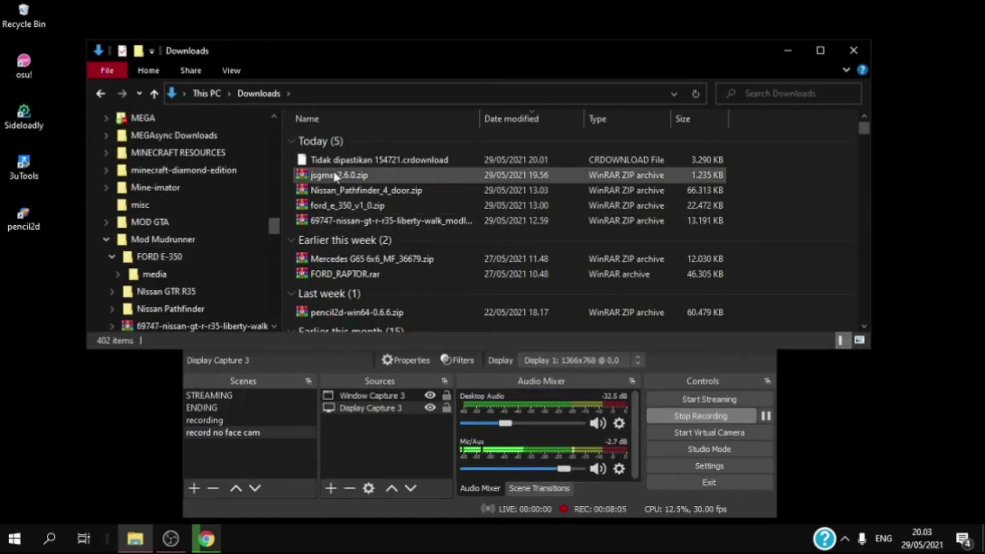
- Try to move Nissan_Pathfinder_4_door.zip from Downloads into the Mod Mudrunner folder, retrying once before cancelling
{"action": "left_click_drag", "start_coordinate": [360, 191], "coordinate": [331, 217]}
{"action": "left_click", "coordinate": [106, 189]}
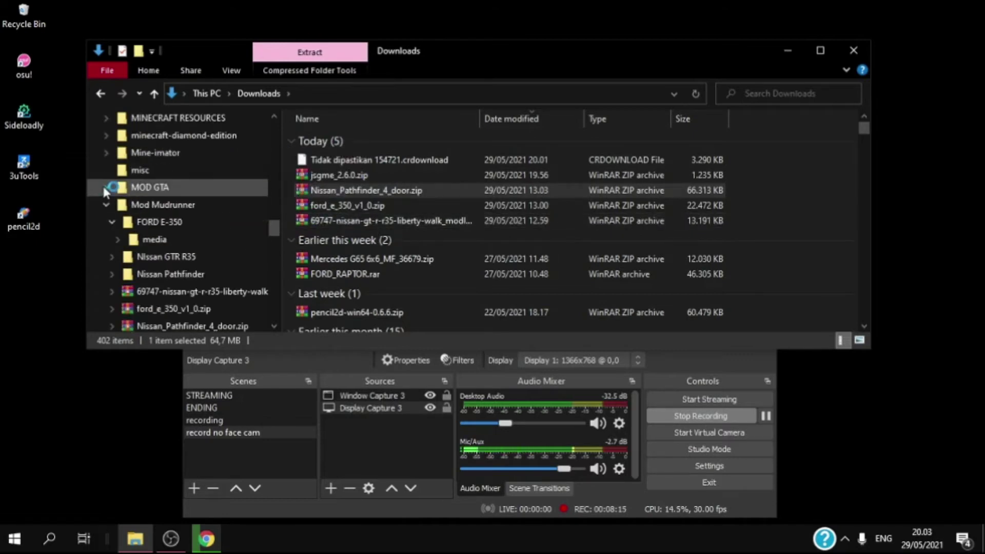
{"action": "left_click_drag", "start_coordinate": [333, 191], "coordinate": [226, 201]}
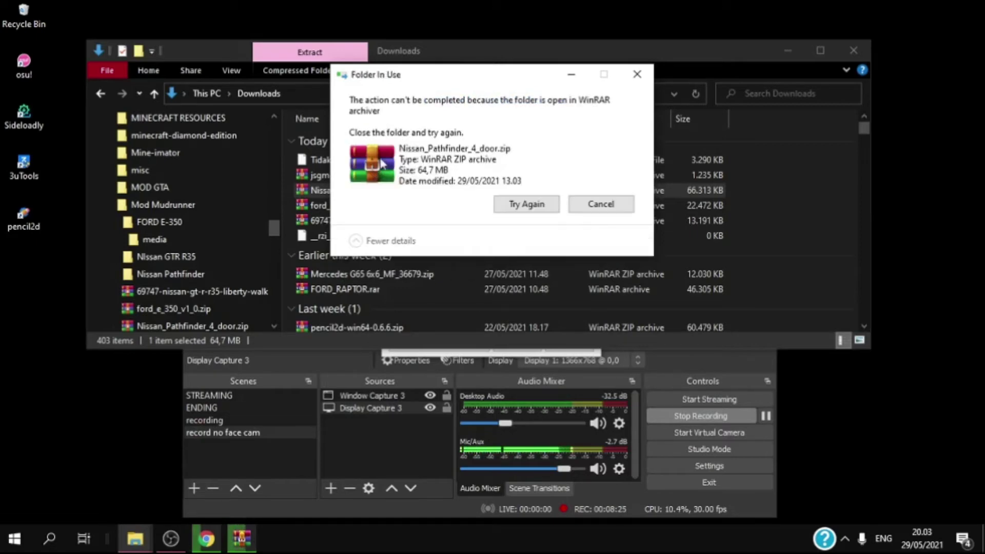
{"action": "left_click", "coordinate": [531, 205]}
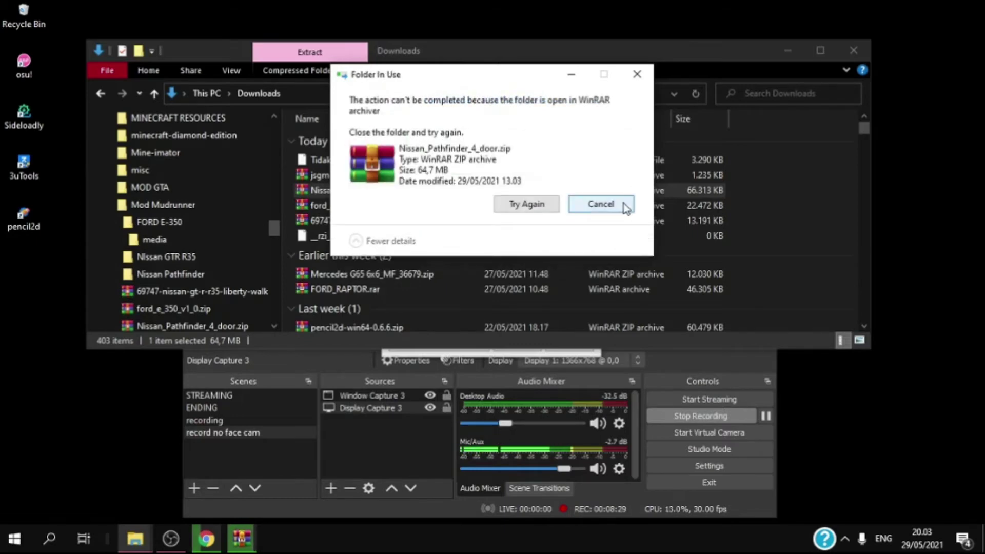
{"action": "left_click", "coordinate": [624, 204]}
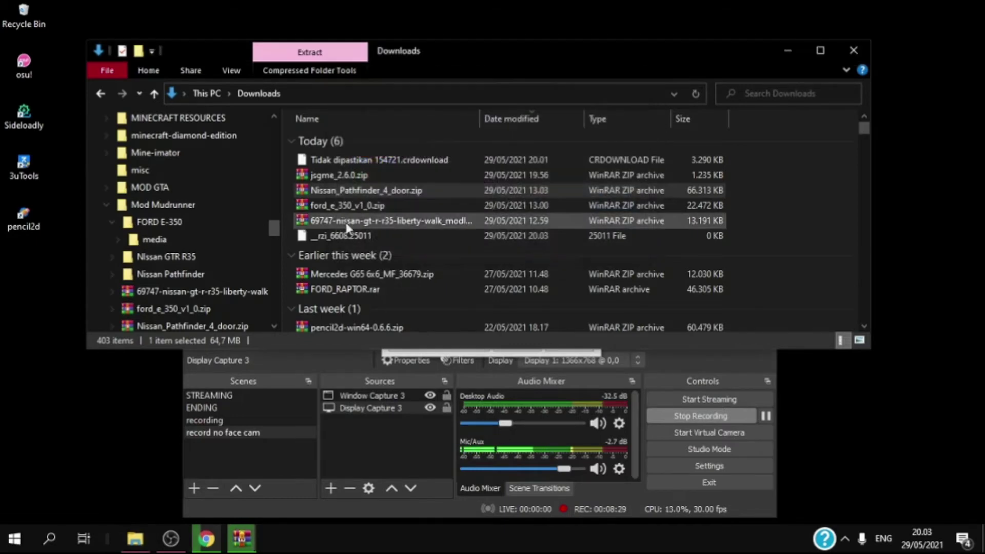
- Open the Mod Mudrunner folder and extract Nissan_Pathfinder_4_door.zip directly into it
{"action": "left_click", "coordinate": [144, 224]}
{"action": "left_click", "coordinate": [193, 208]}
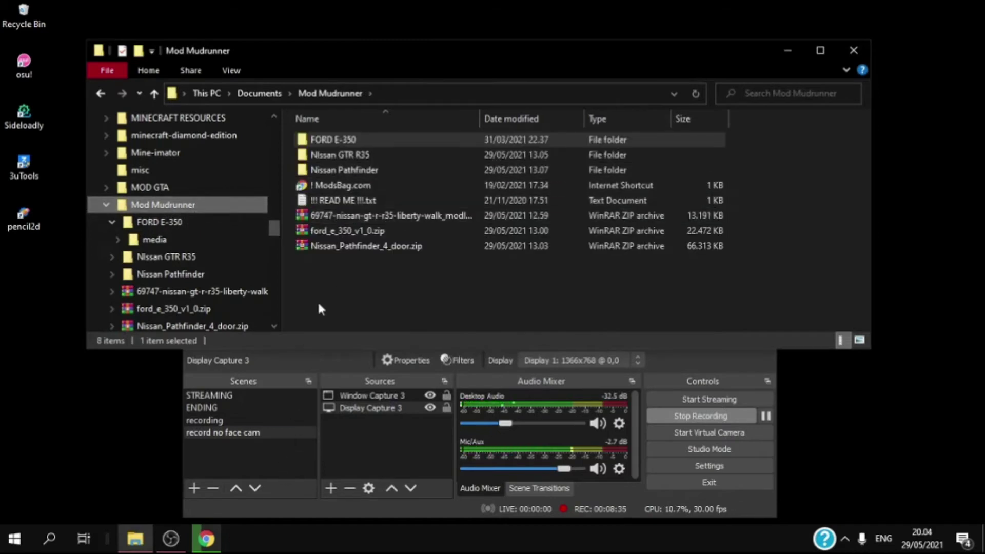
{"action": "left_click", "coordinate": [411, 248]}
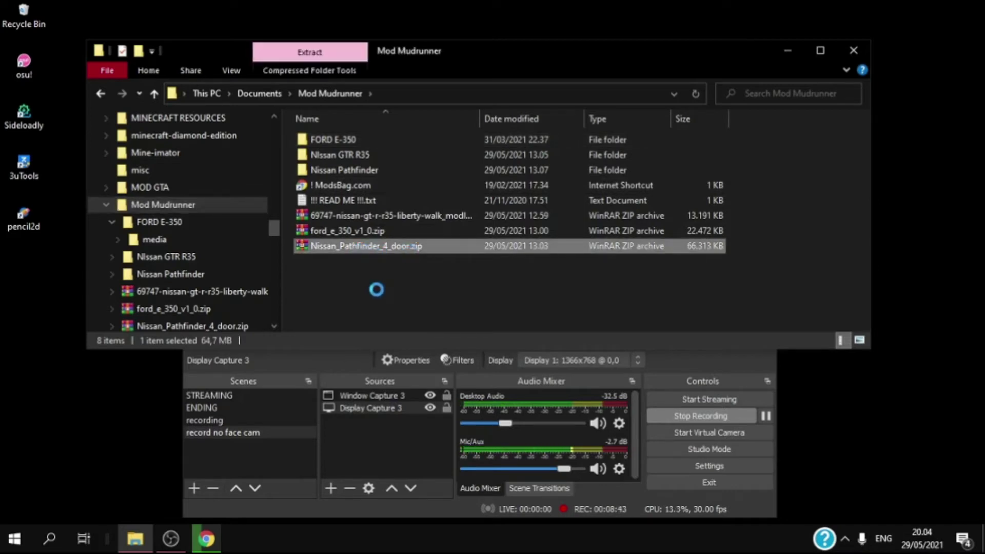
{"action": "key", "text": "shift+F10"}
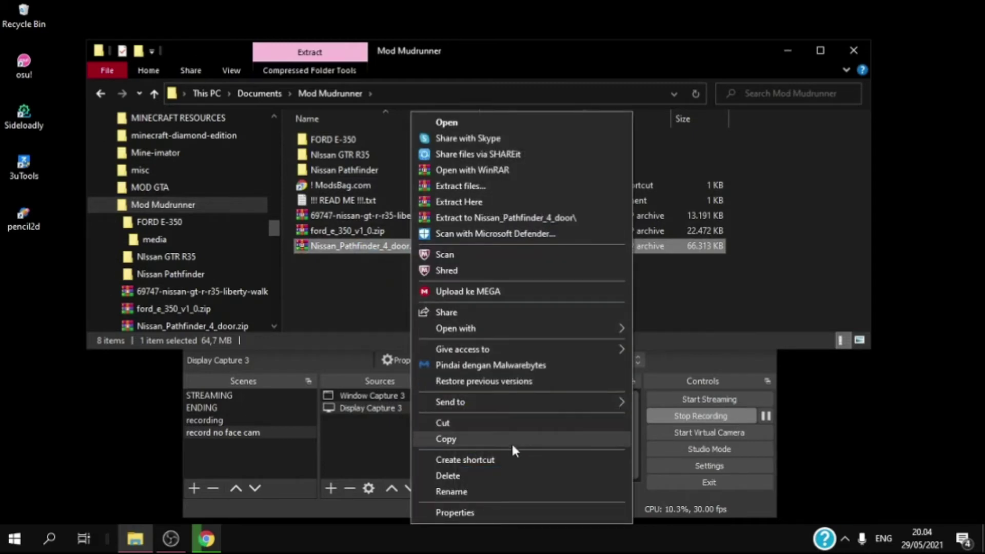
{"action": "left_click", "coordinate": [494, 200]}
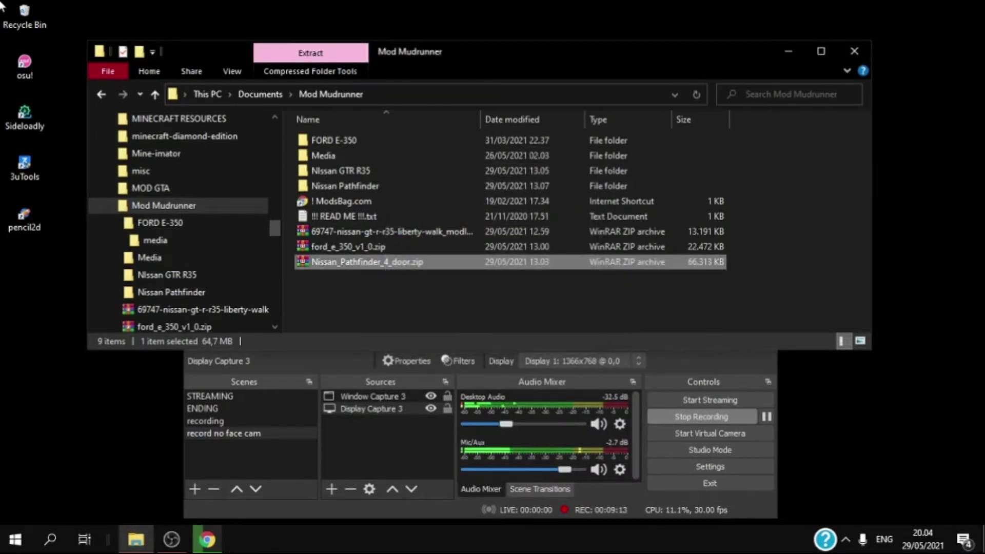
- Check the contents of the extracted Media folder and return to the Mod Mudrunner folder
{"action": "double_click", "coordinate": [323, 155]}
{"action": "key", "text": "alt+Left"}
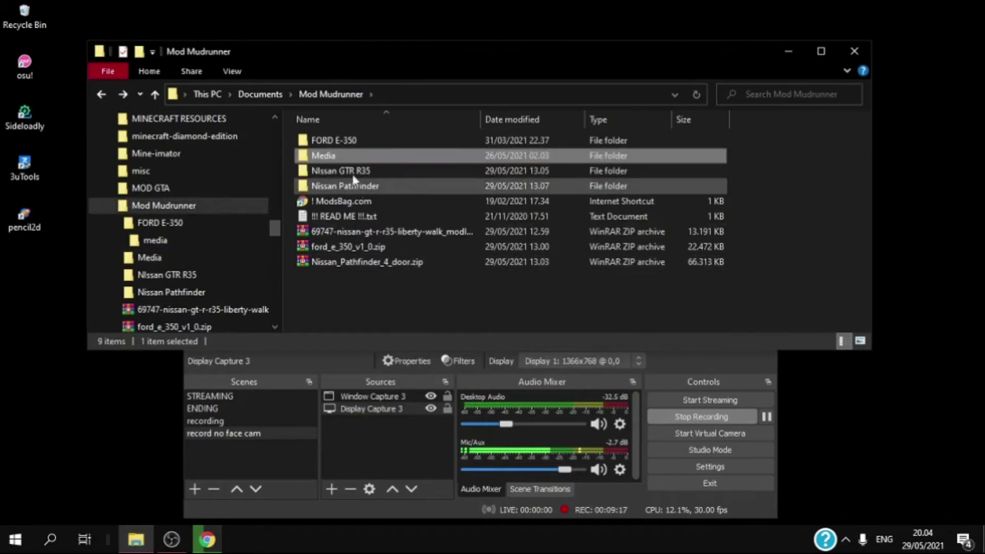
{"action": "left_click", "coordinate": [793, 225]}
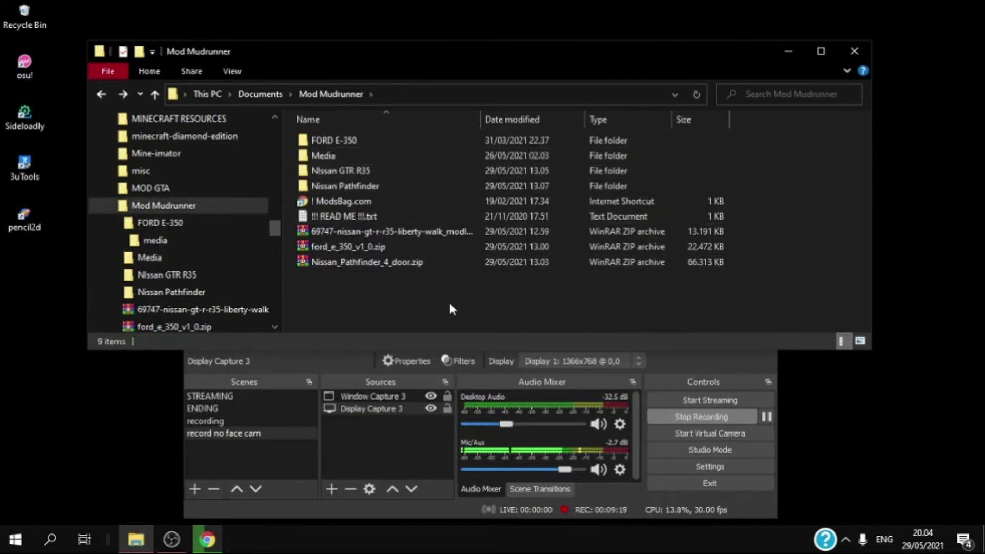
- Create a new folder named NIssan_Pathfinder in the Mod Mudrunner folder
{"action": "right_click", "coordinate": [439, 300]}
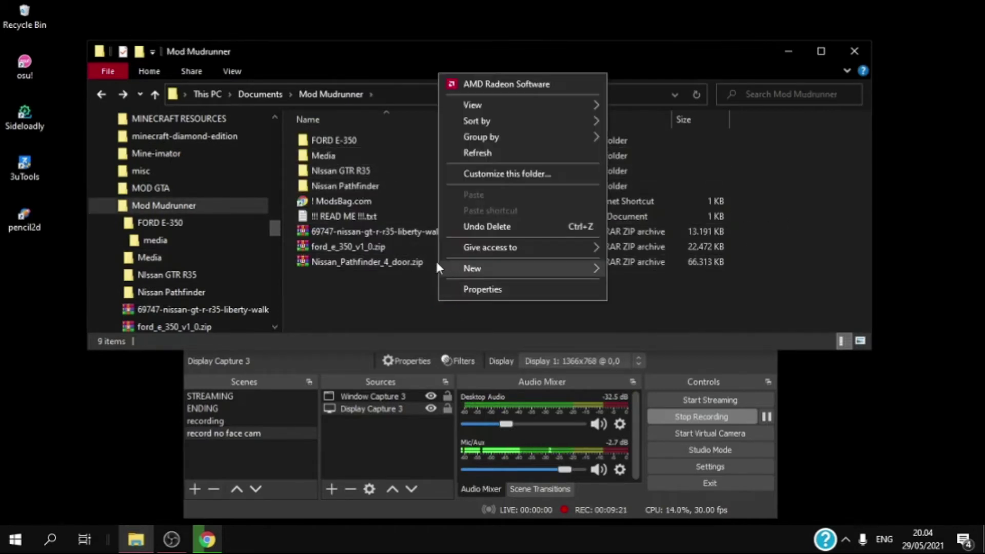
{"action": "mouse_move", "coordinate": [491, 275]}
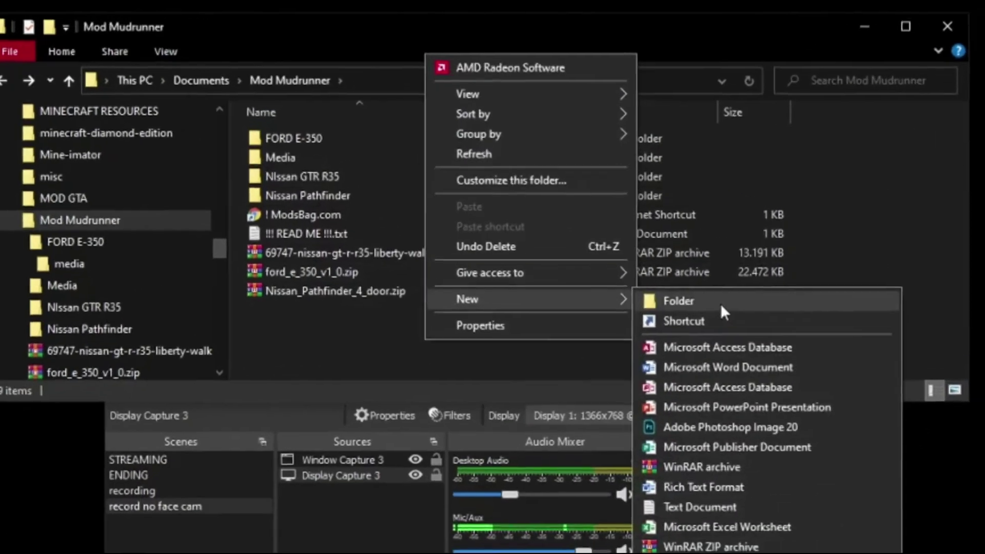
{"action": "left_click", "coordinate": [667, 269]}
{"action": "key", "text": "BackSpace"}
{"action": "type", "text": "NIs"}
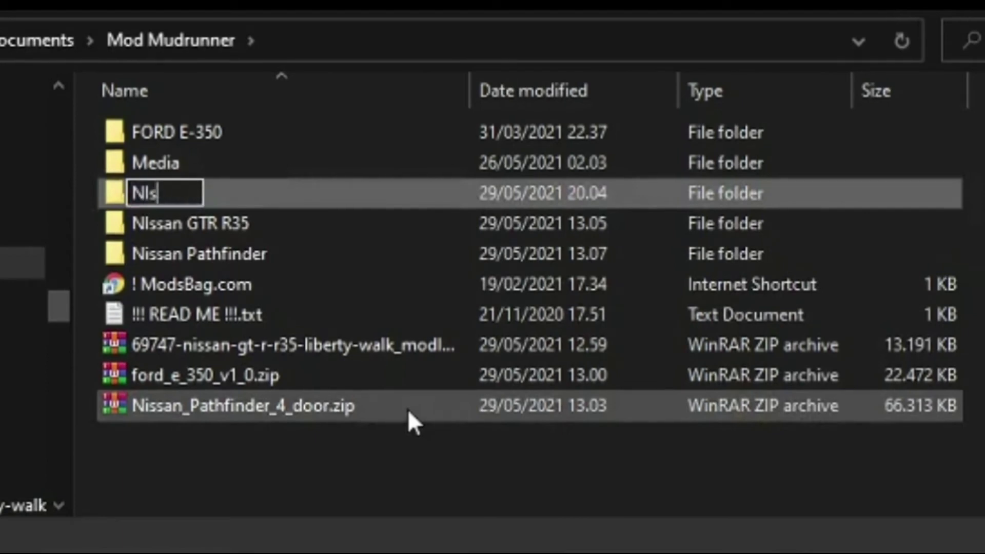
{"action": "type", "text": "san"}
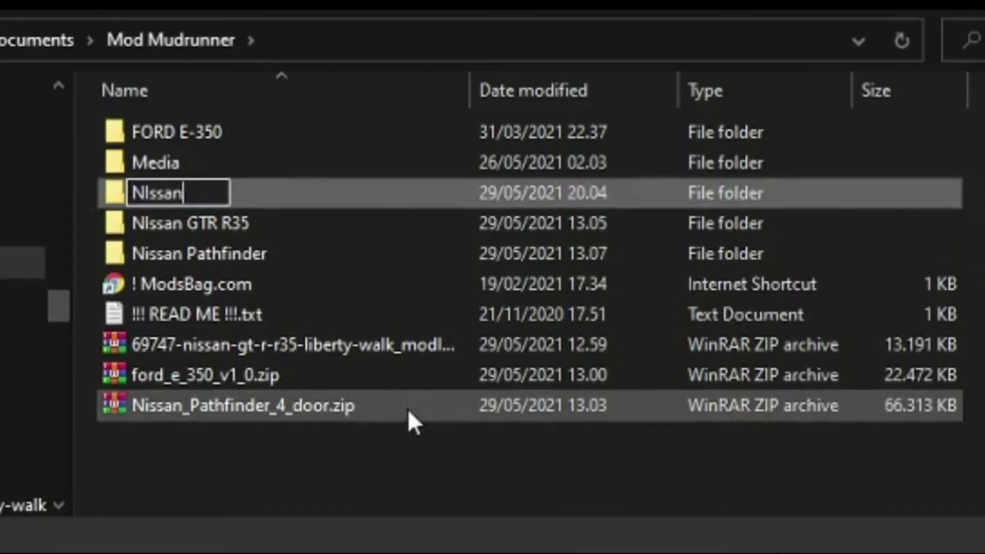
{"action": "type", "text": "_"}
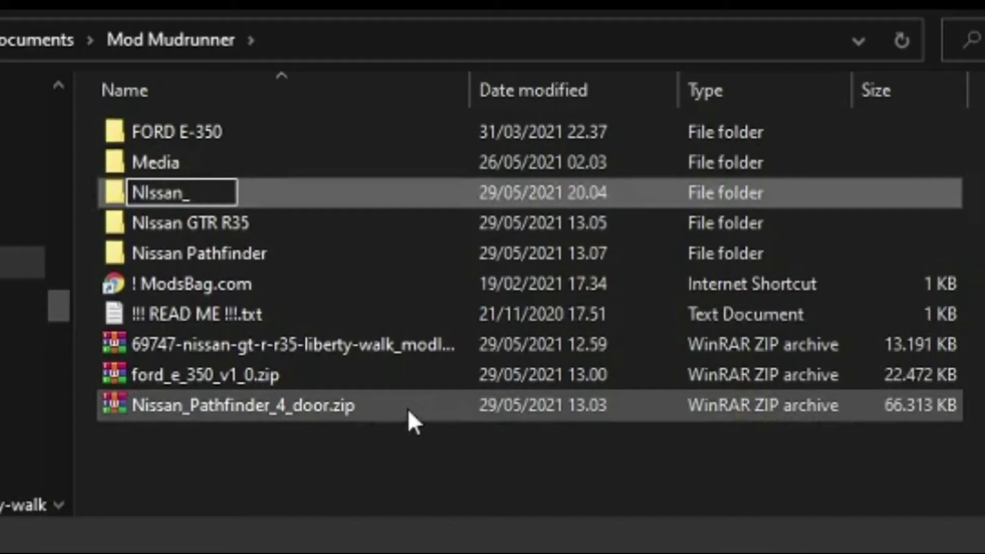
{"action": "type", "text": "PA"}
{"action": "key", "text": "BackSpace"}
{"action": "type", "text": "a"}
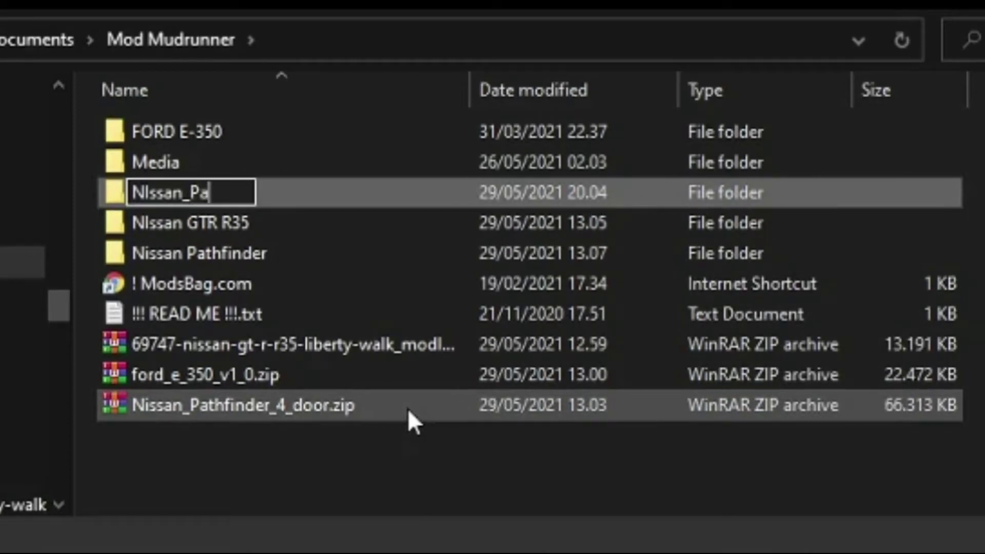
{"action": "type", "text": "thfinder"}
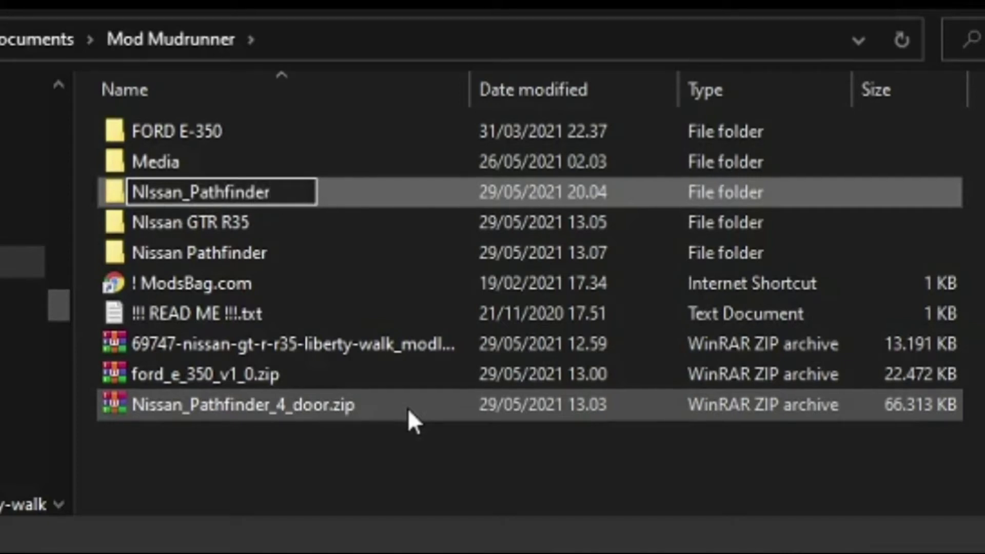
{"action": "key", "text": "Return"}
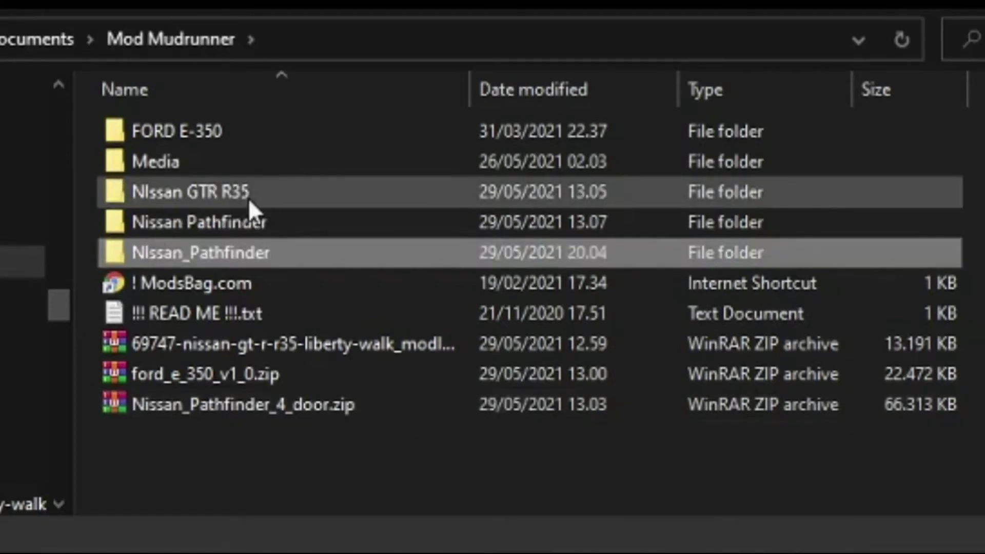
- Move the Media folder into NIssan_Pathfinder, check it inside and return to the Mod Mudrunner folder
{"action": "left_click", "coordinate": [186, 169]}
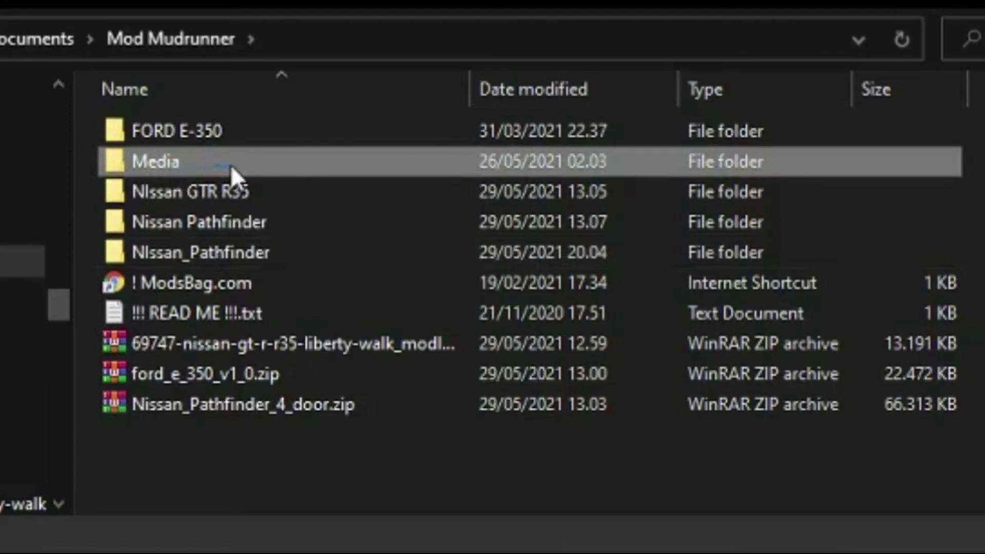
{"action": "left_click_drag", "start_coordinate": [295, 164], "coordinate": [374, 251]}
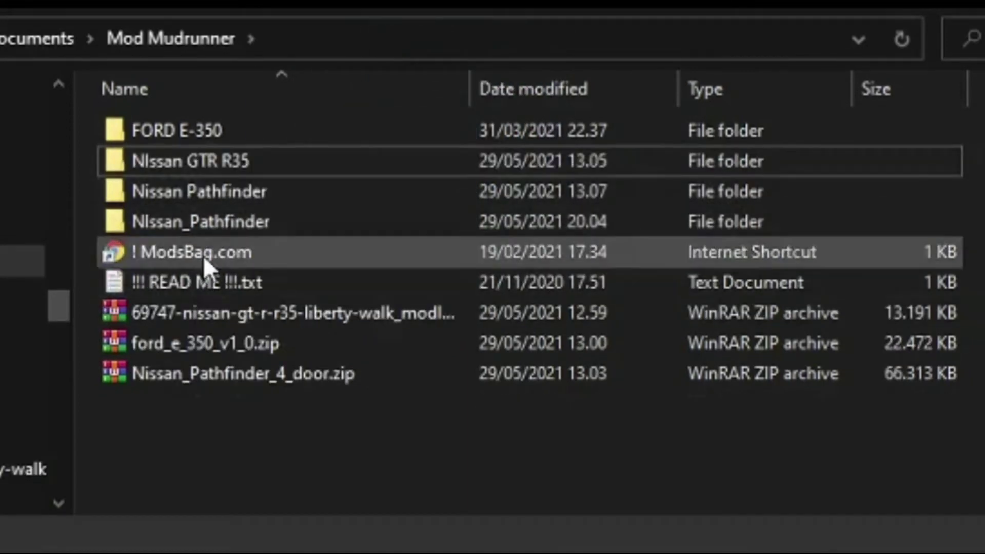
{"action": "double_click", "coordinate": [208, 233]}
{"action": "key", "text": "alt+Left"}
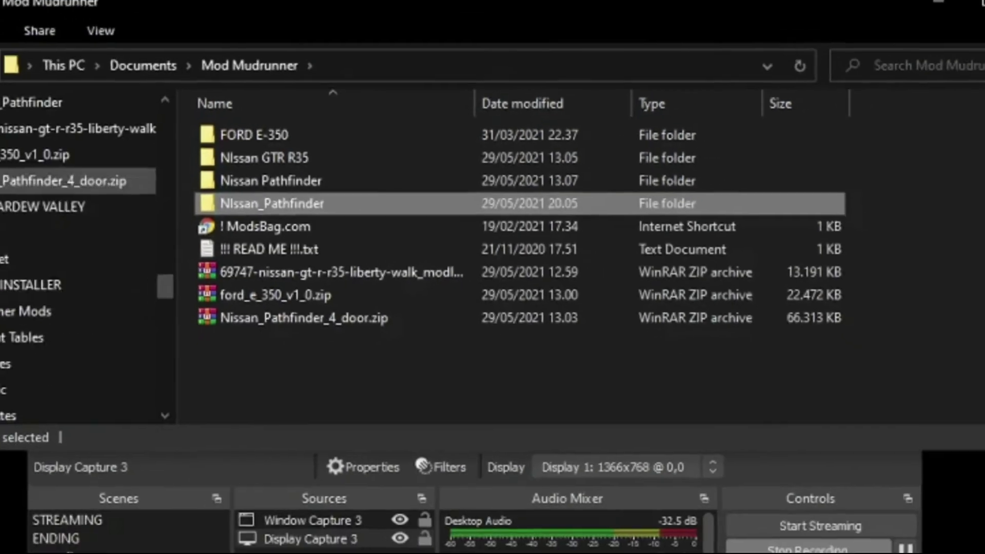
- Collapse the Documents folder tree and expand the GAME (G:) drive
{"action": "scroll", "coordinate": [2, 253], "scroll_direction": "down", "scroll_amount": 2}
{"action": "scroll", "coordinate": [3, 253], "scroll_direction": "up", "scroll_amount": 7}
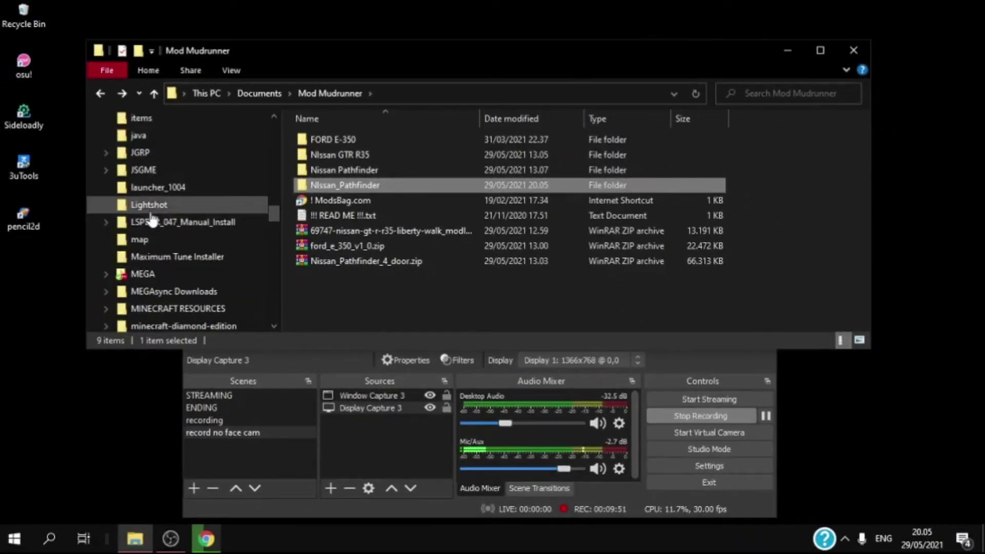
{"action": "scroll", "coordinate": [152, 218], "scroll_direction": "up", "scroll_amount": 15}
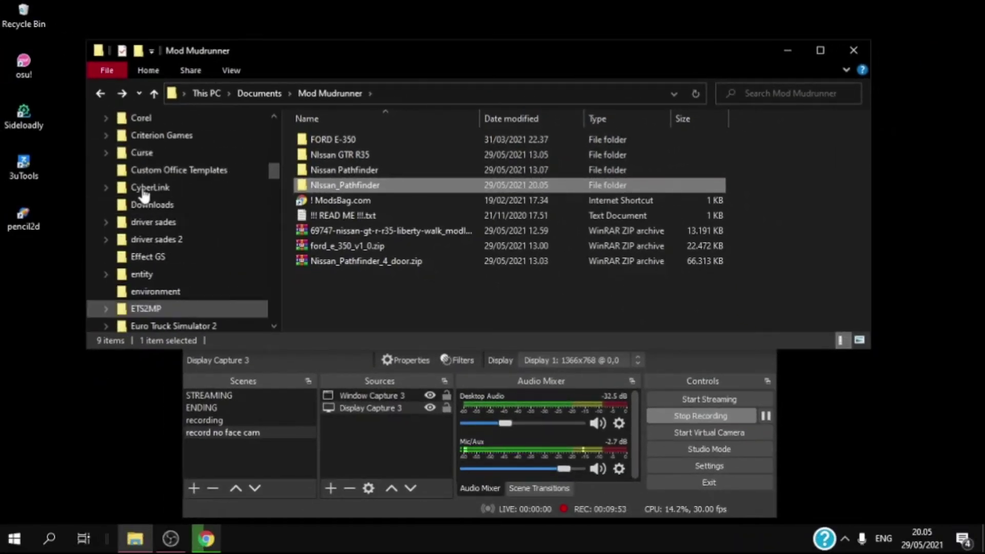
{"action": "scroll", "coordinate": [139, 187], "scroll_direction": "up", "scroll_amount": 10}
{"action": "scroll", "coordinate": [132, 242], "scroll_direction": "down", "scroll_amount": 2}
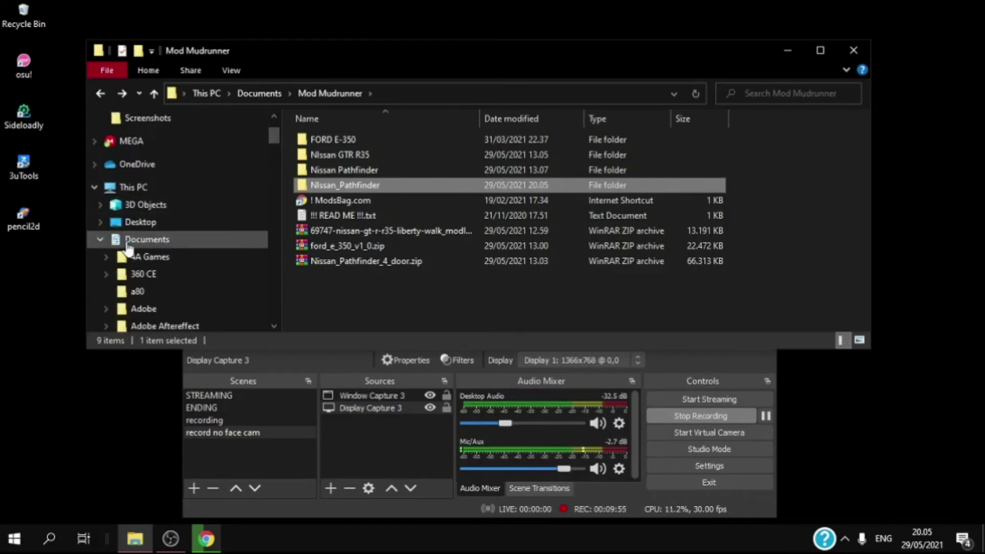
{"action": "left_click", "coordinate": [102, 239]}
{"action": "scroll", "coordinate": [192, 224], "scroll_direction": "down", "scroll_amount": 2}
{"action": "left_click", "coordinate": [100, 272]}
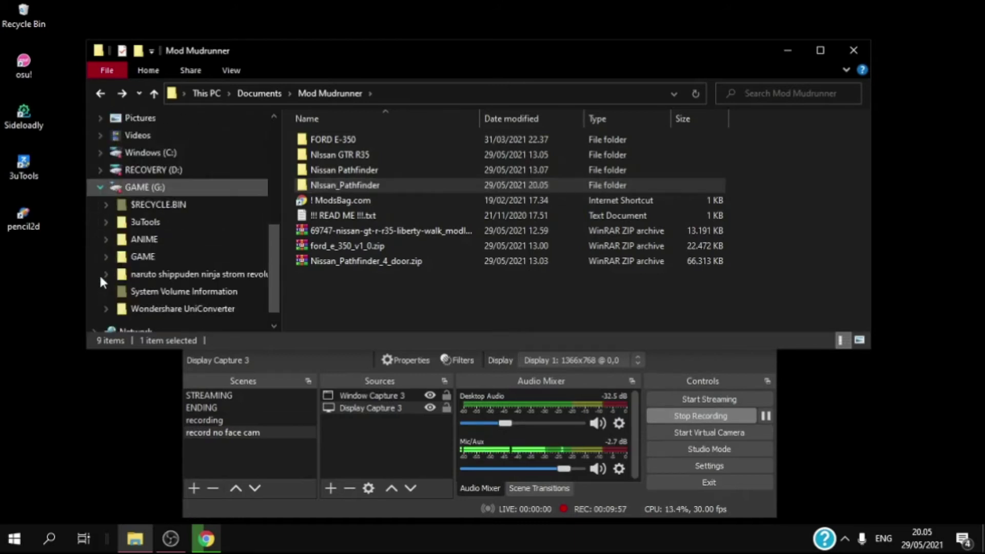
- Expand GAME, EPICGAMES and MudRunner in the folder tree and open MudRunner's mods folder
{"action": "left_click", "coordinate": [105, 258]}
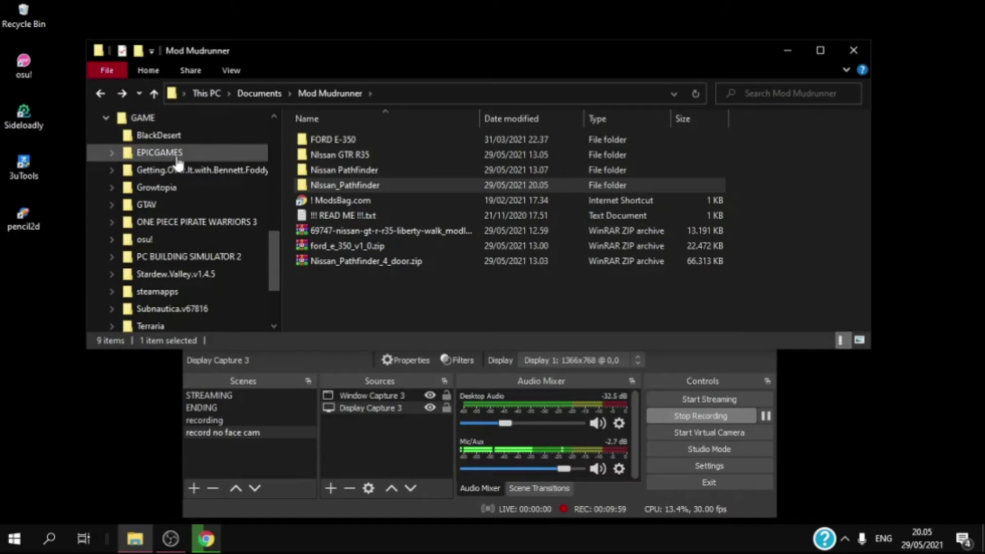
{"action": "left_click", "coordinate": [112, 151]}
{"action": "left_click", "coordinate": [118, 170]}
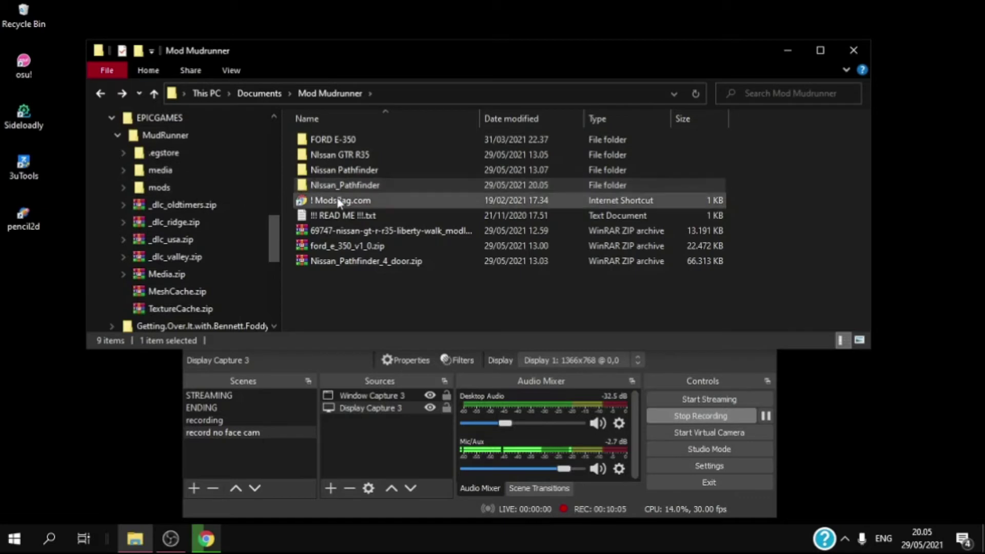
{"action": "mouse_move", "coordinate": [337, 194]}
{"action": "left_mouse_down"}
{"action": "mouse_move", "coordinate": [331, 170]}
{"action": "mouse_move", "coordinate": [334, 189]}
{"action": "left_mouse_up"}
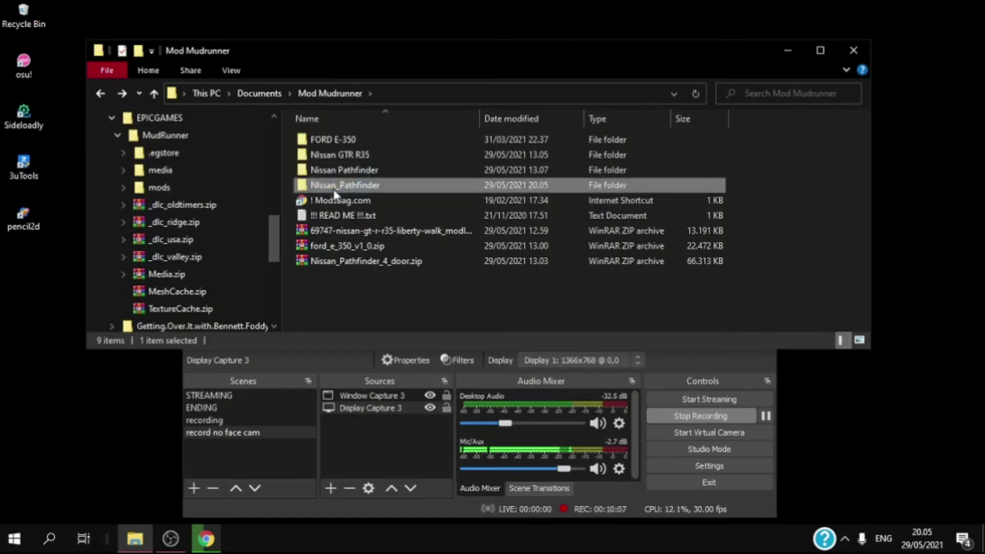
{"action": "left_click", "coordinate": [204, 189]}
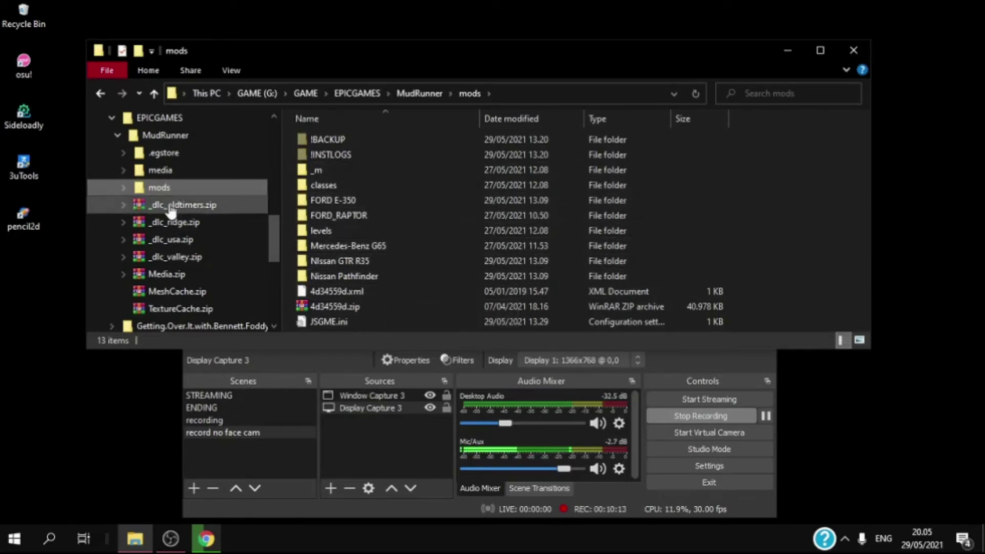
- Open the MudRunner folder inside EPICGAMES and launch JSGME.exe from it
{"action": "scroll", "coordinate": [120, 194], "scroll_direction": "up", "scroll_amount": 1}
{"action": "scroll", "coordinate": [119, 186], "scroll_direction": "up", "scroll_amount": 1}
{"action": "double_click", "coordinate": [159, 190]}
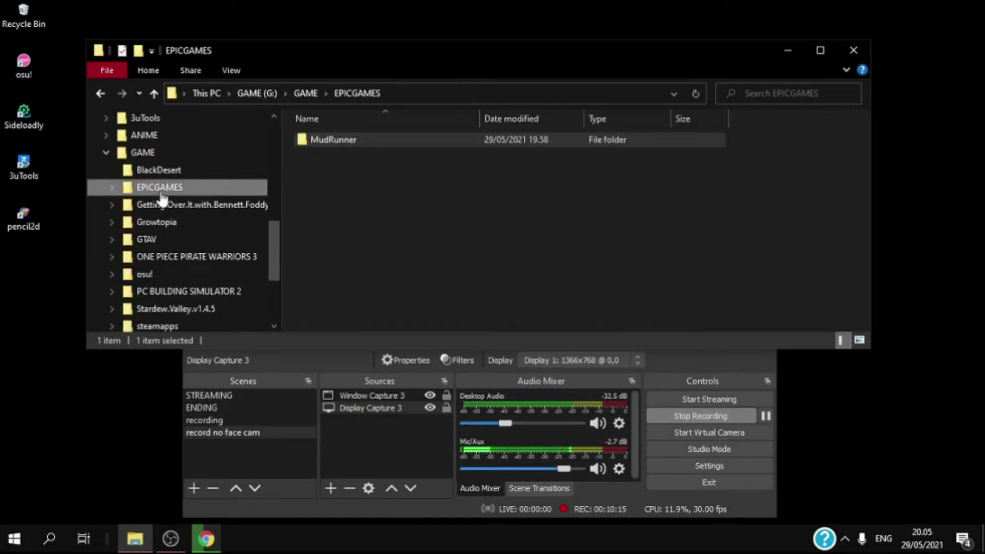
{"action": "left_click", "coordinate": [334, 144]}
{"action": "double_click", "coordinate": [334, 144]}
{"action": "scroll", "coordinate": [549, 206], "scroll_direction": "down", "scroll_amount": 4}
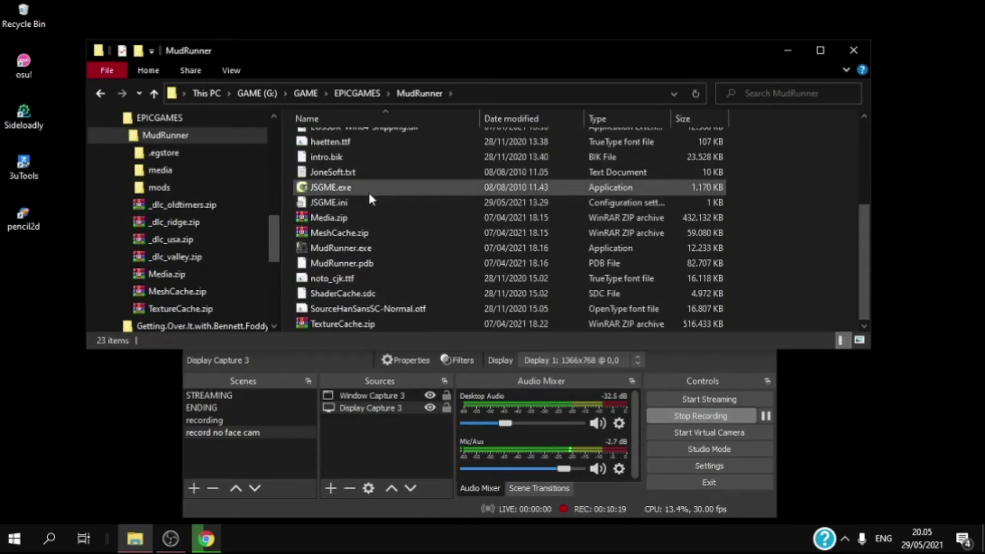
{"action": "double_click", "coordinate": [369, 195]}
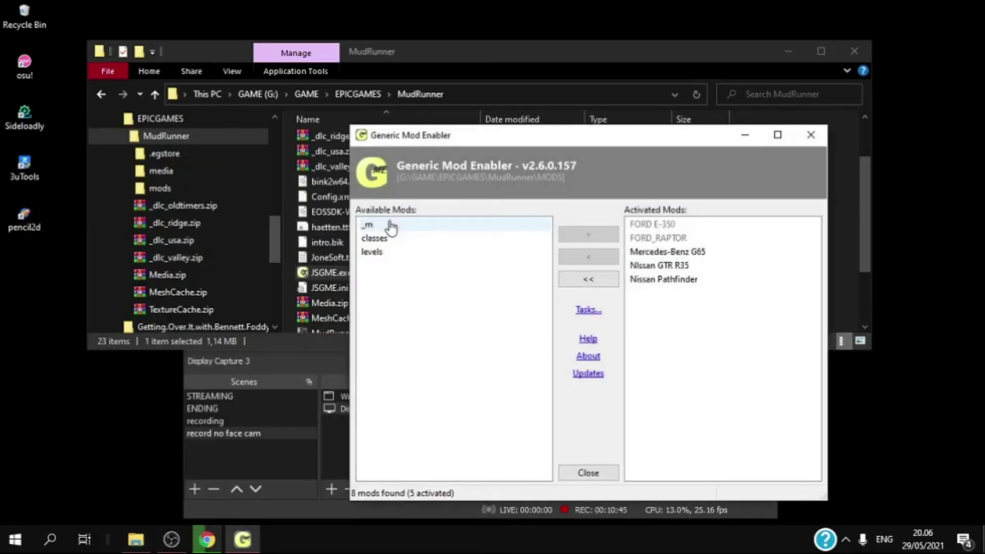
- Deactivate the Nissan Pathfinder mod, activate it again and close Generic Mod Enabler
{"action": "left_click", "coordinate": [678, 280]}
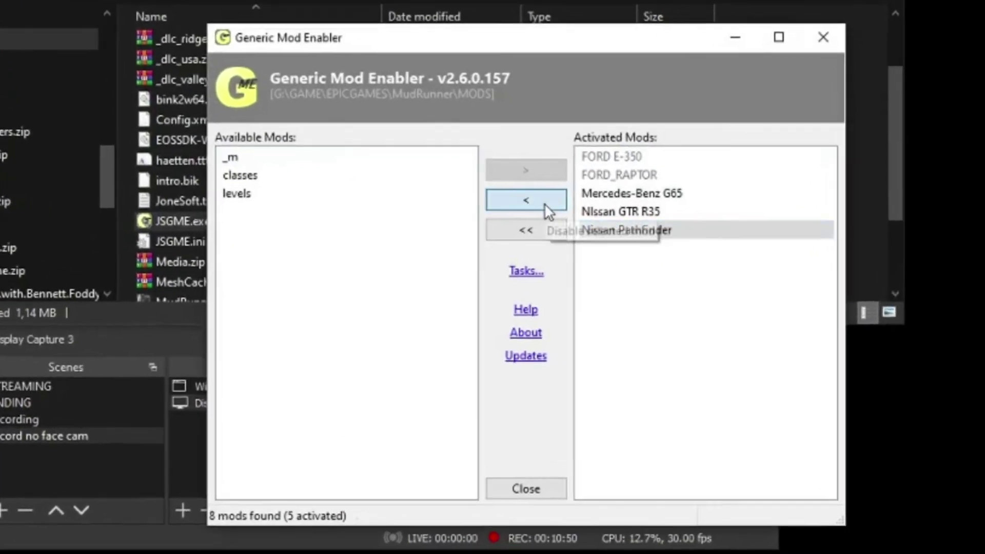
{"action": "left_click", "coordinate": [600, 257]}
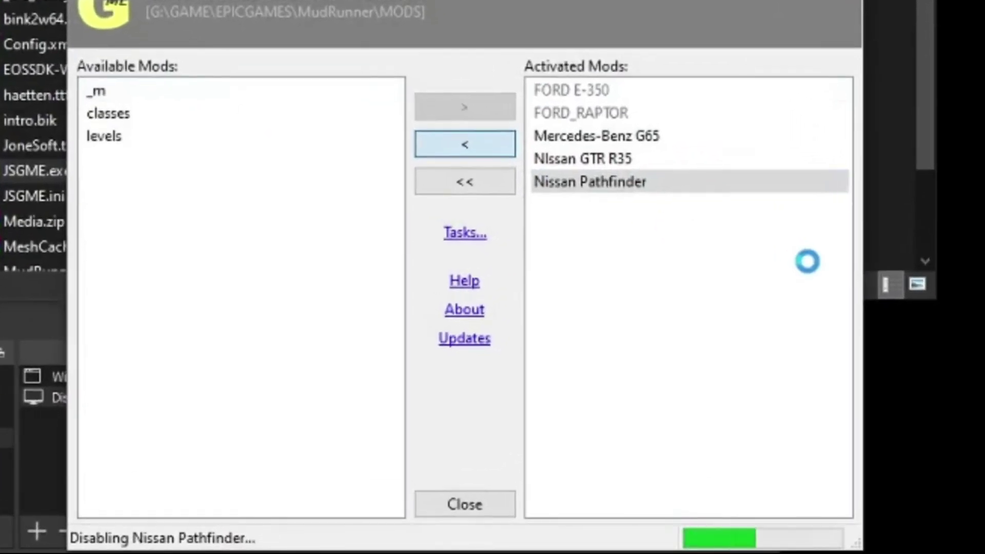
{"action": "left_click", "coordinate": [159, 161]}
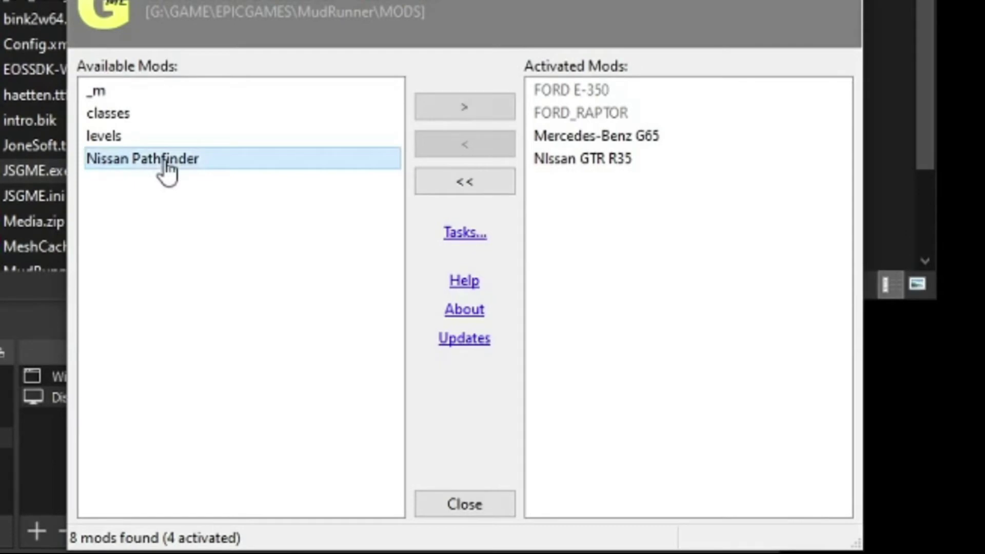
{"action": "left_click", "coordinate": [489, 106]}
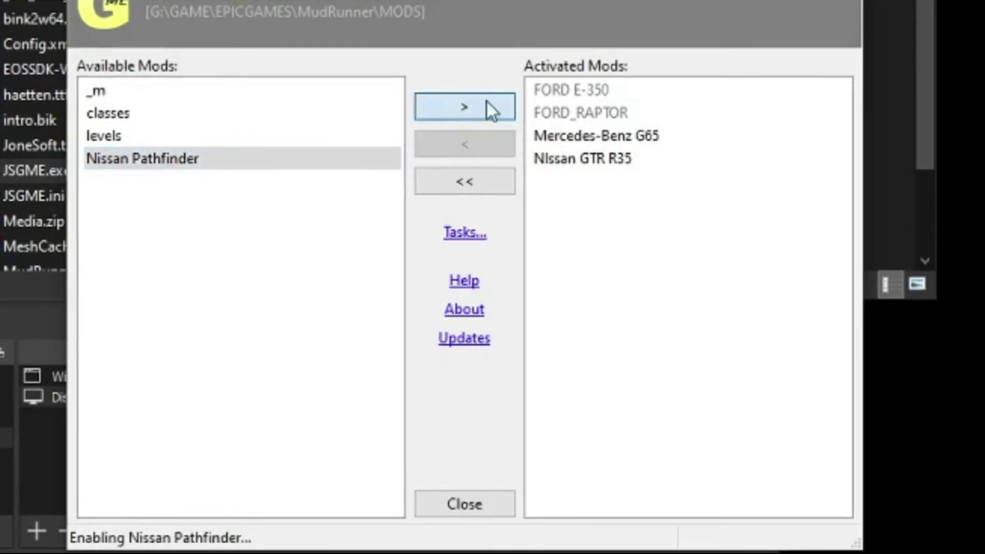
{"action": "left_click", "coordinate": [411, 399]}
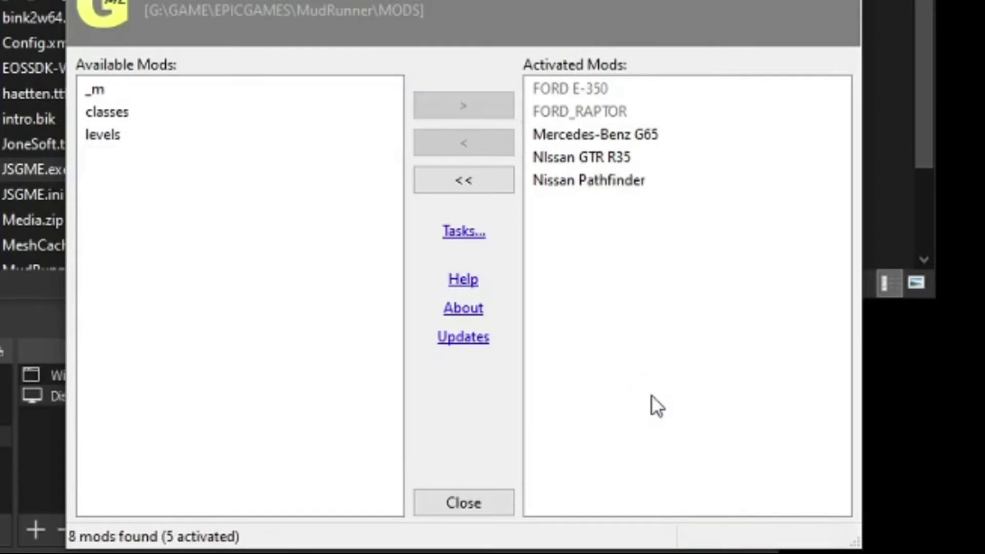
{"action": "left_click", "coordinate": [478, 501]}
- Open Config.xml from the MudRunner folder in Notepad
{"action": "scroll", "coordinate": [123, 154], "scroll_direction": "up", "scroll_amount": 2}
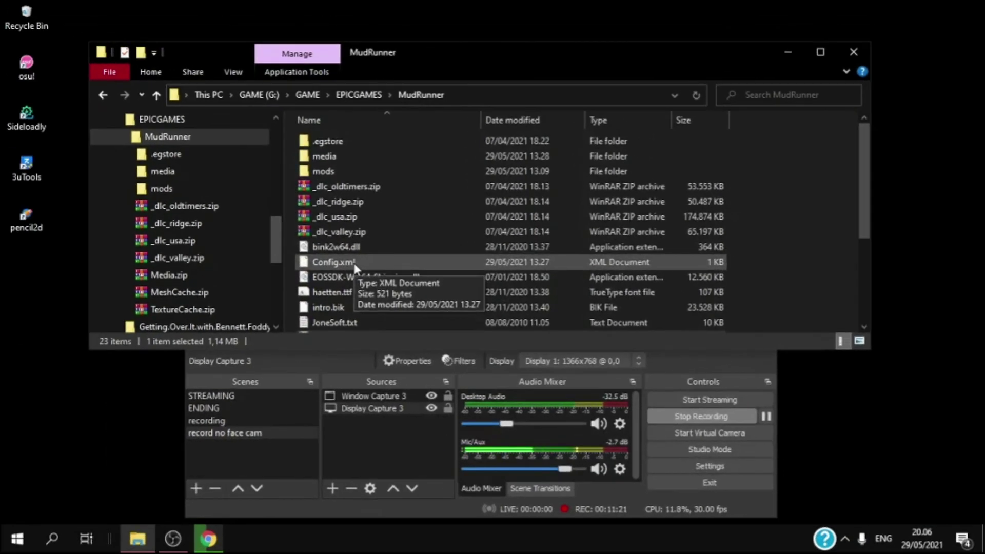
{"action": "left_click", "coordinate": [354, 265]}
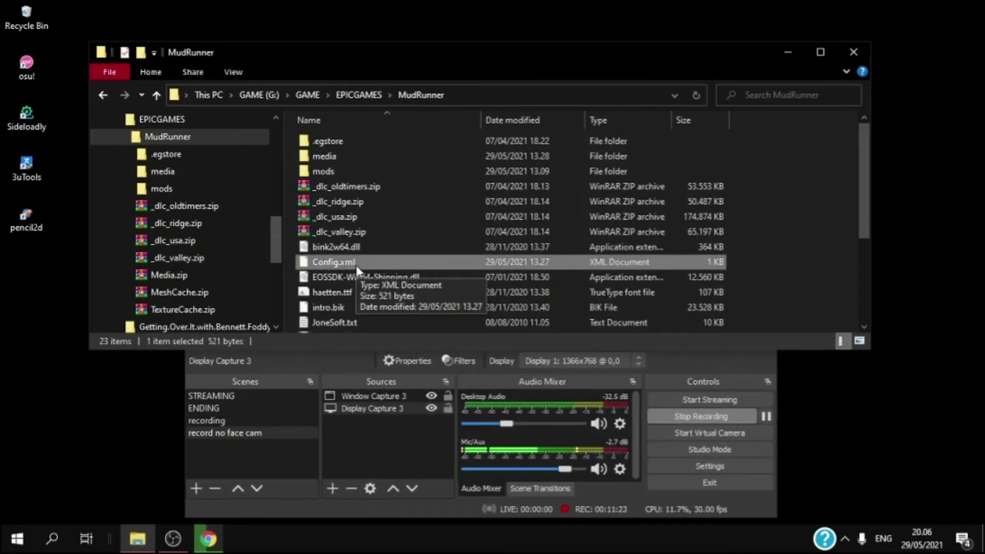
{"action": "left_click", "coordinate": [357, 263]}
{"action": "right_click", "coordinate": [357, 263]}
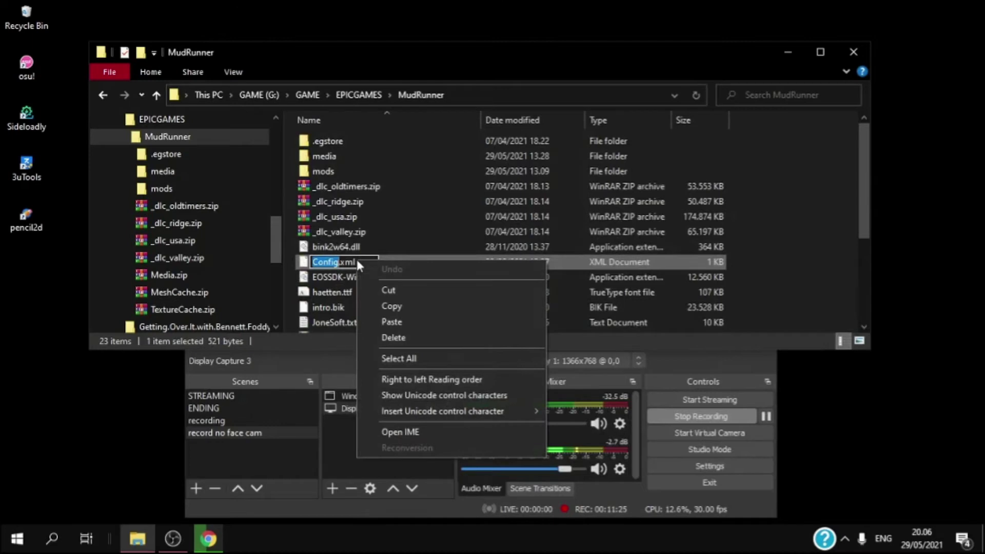
{"action": "key", "text": "Escape"}
{"action": "key", "text": "Escape"}
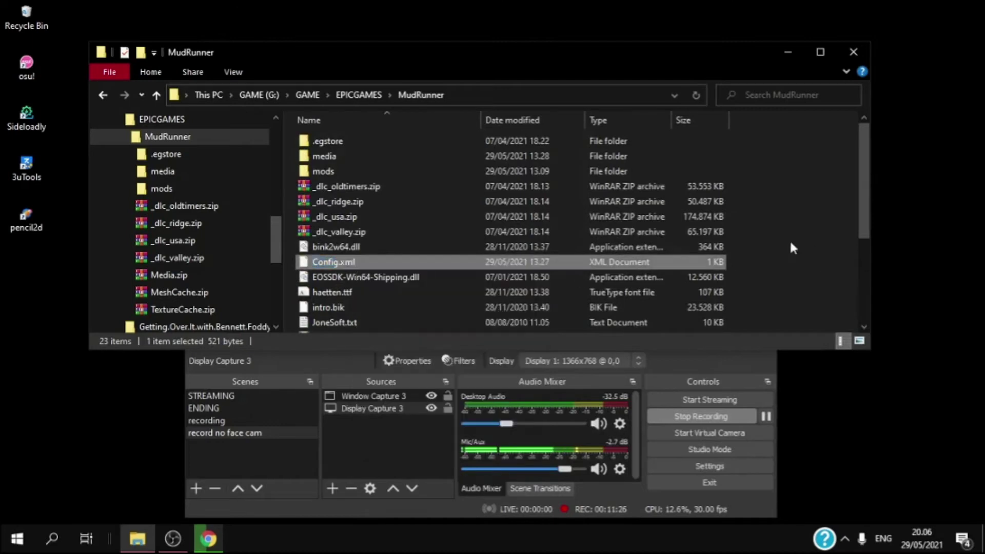
{"action": "right_click", "coordinate": [434, 263]}
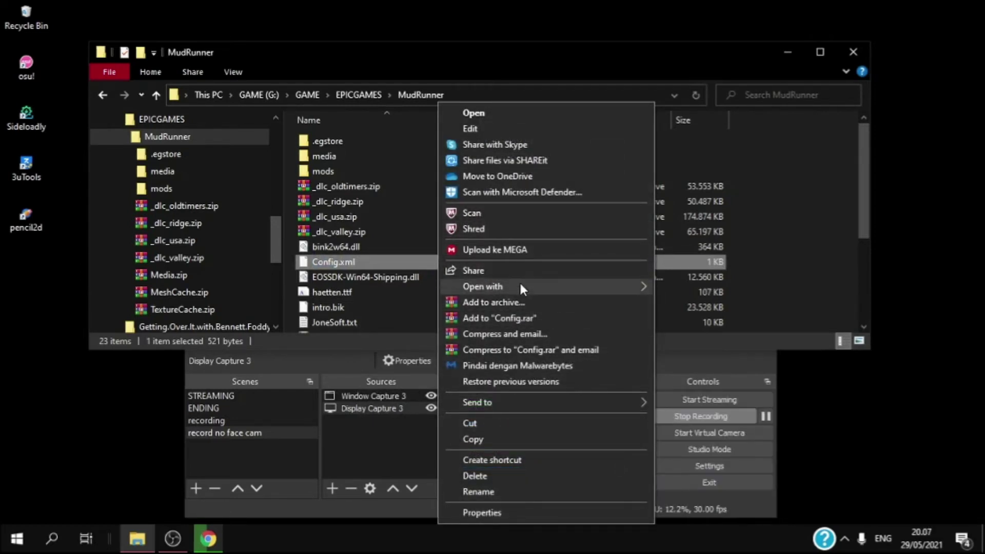
{"action": "mouse_move", "coordinate": [520, 289]}
{"action": "left_click", "coordinate": [670, 318]}
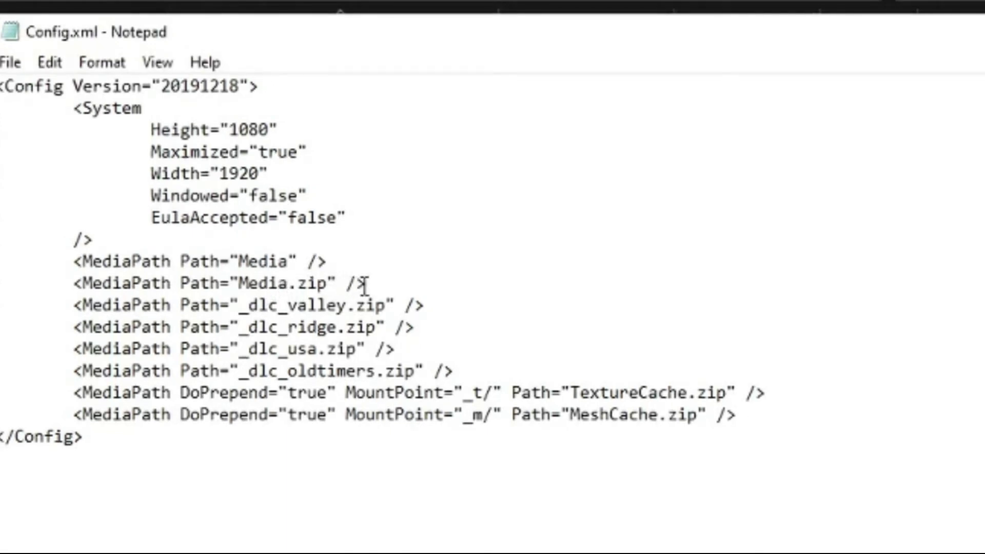
- Insert a blank line above the first MediaPath line, directly below the System block in Config.xml
{"action": "left_click_drag", "start_coordinate": [378, 283], "coordinate": [75, 286]}
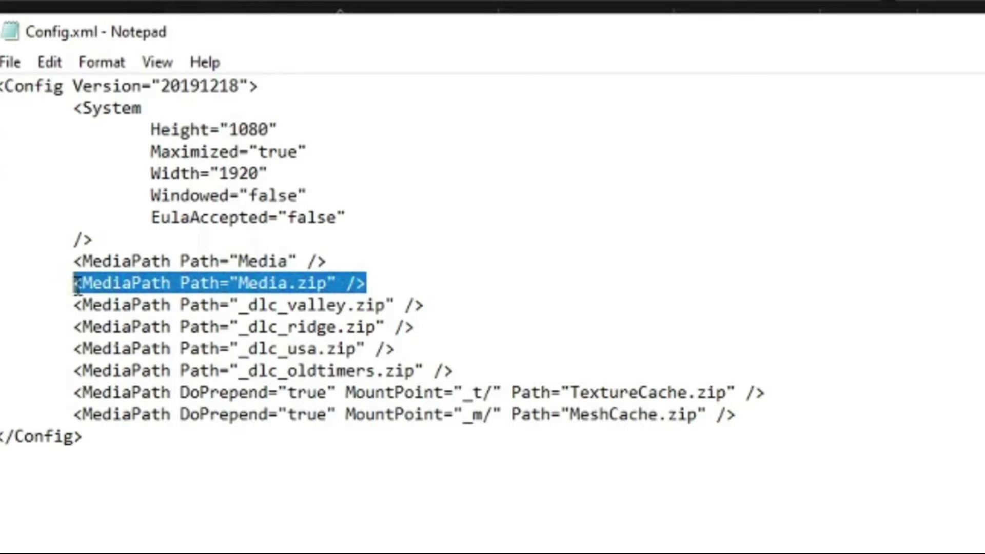
{"action": "left_click", "coordinate": [70, 241]}
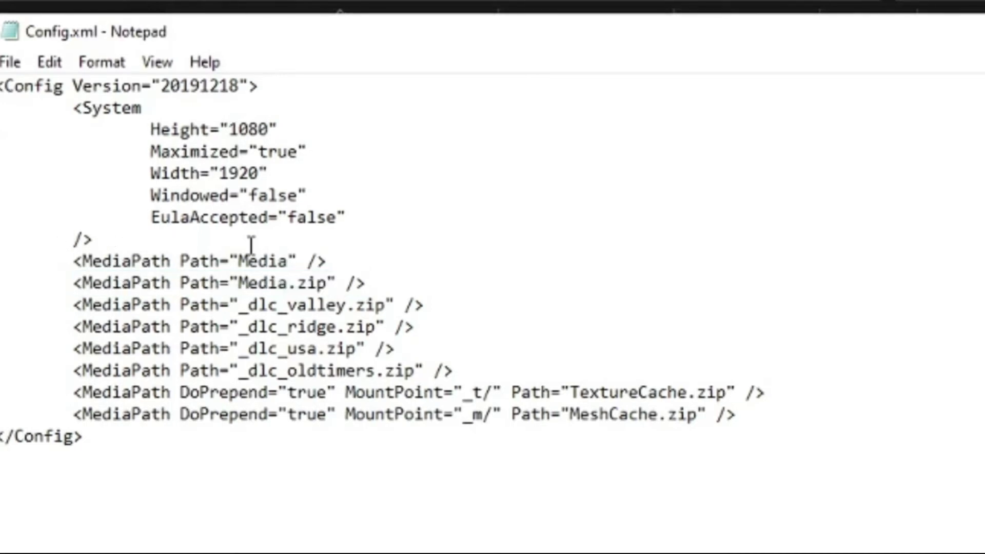
{"action": "key", "text": "Return"}
{"action": "key", "text": "BackSpace"}
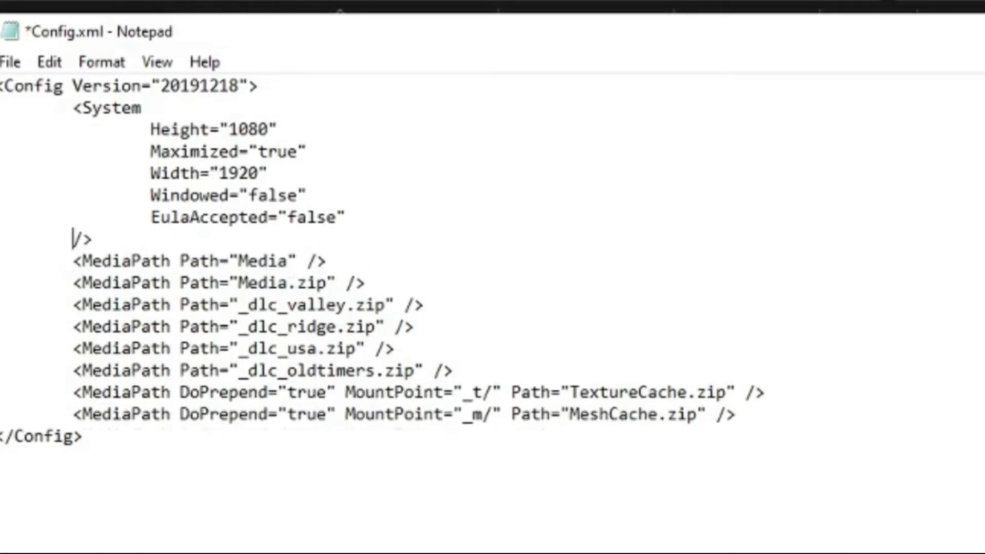
{"action": "left_click", "coordinate": [66, 267]}
{"action": "key", "text": "Return"}
{"action": "key", "text": "ctrl+z"}
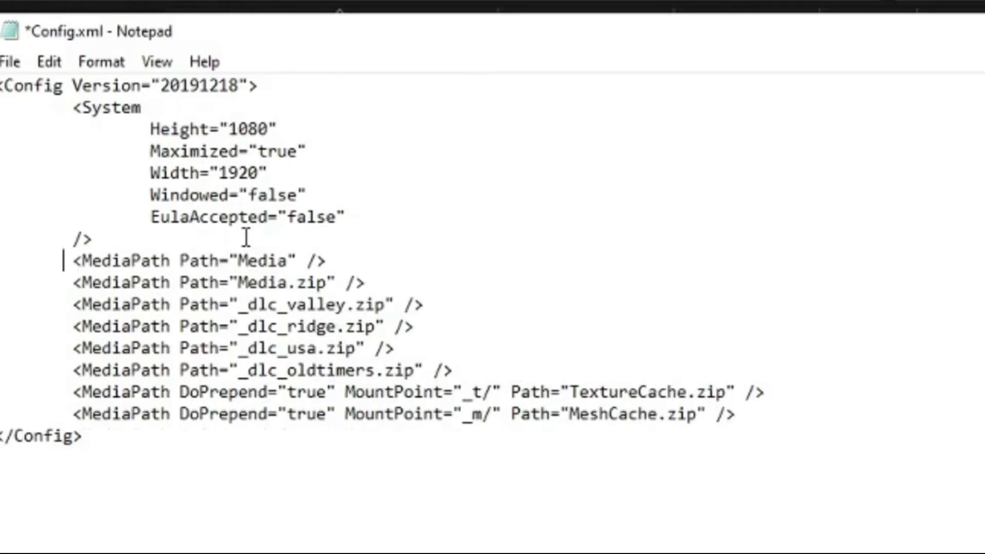
{"action": "key", "text": "Return"}
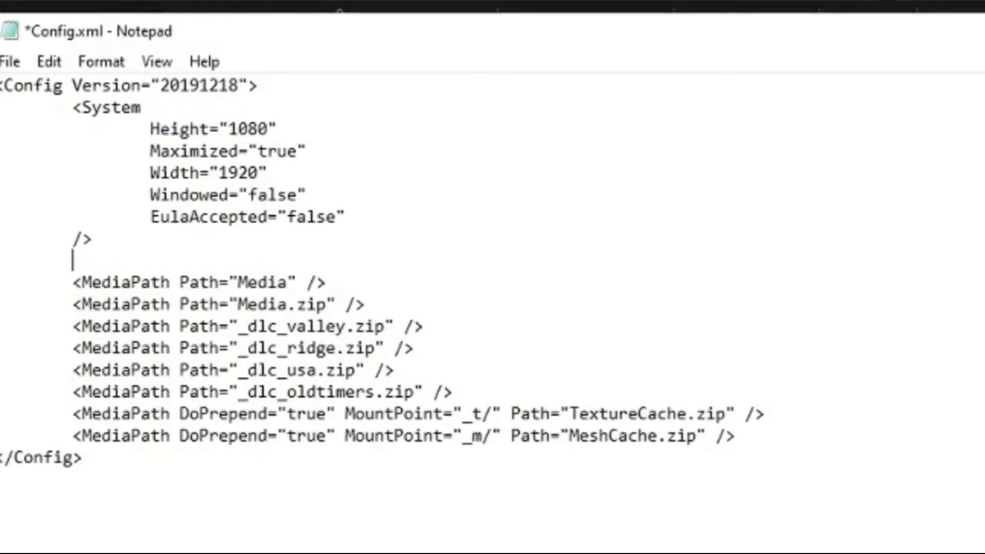
- Copy the MediaPath line for Media.zip and paste it onto the blank line below the System block
{"action": "left_click_drag", "start_coordinate": [383, 306], "coordinate": [75, 297]}
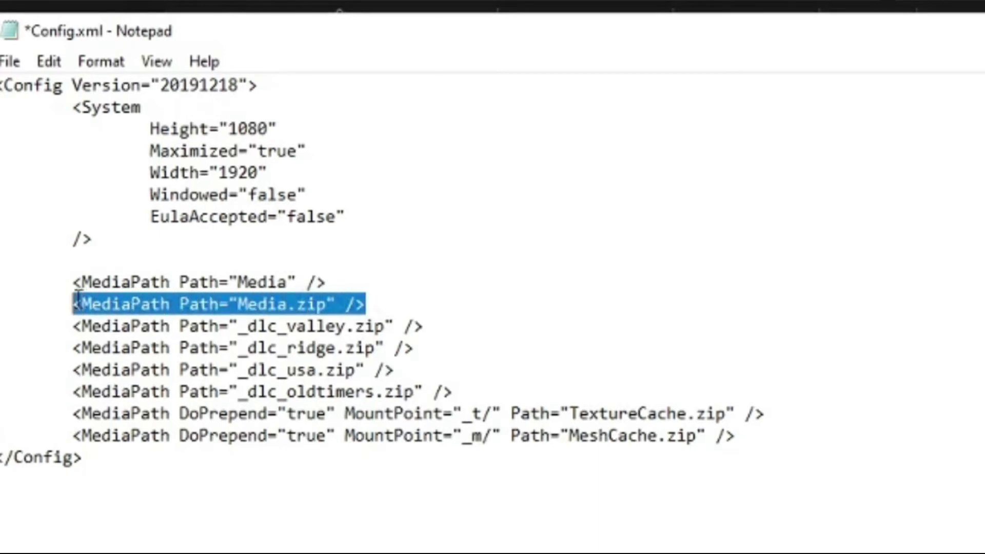
{"action": "right_click", "coordinate": [78, 306]}
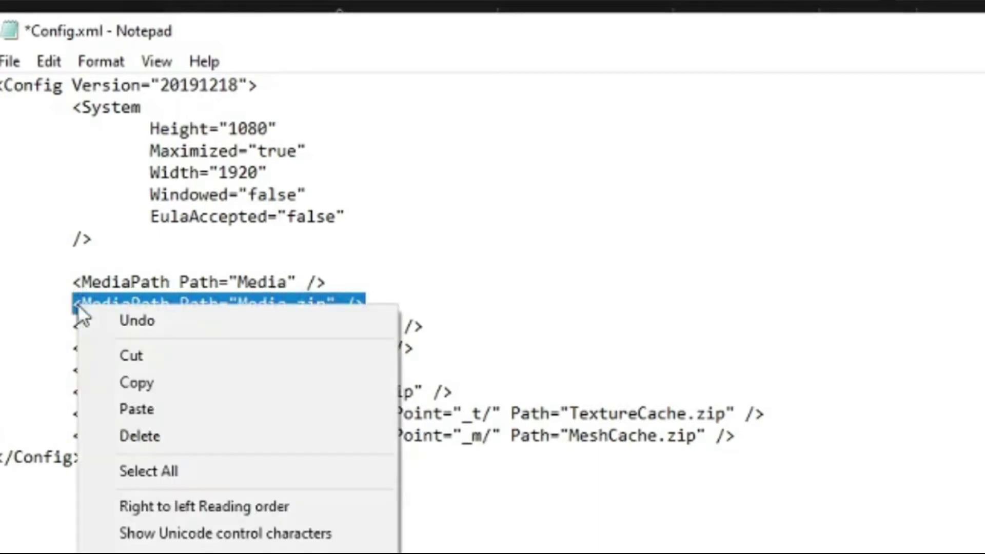
{"action": "left_click", "coordinate": [149, 379]}
{"action": "left_click", "coordinate": [93, 266]}
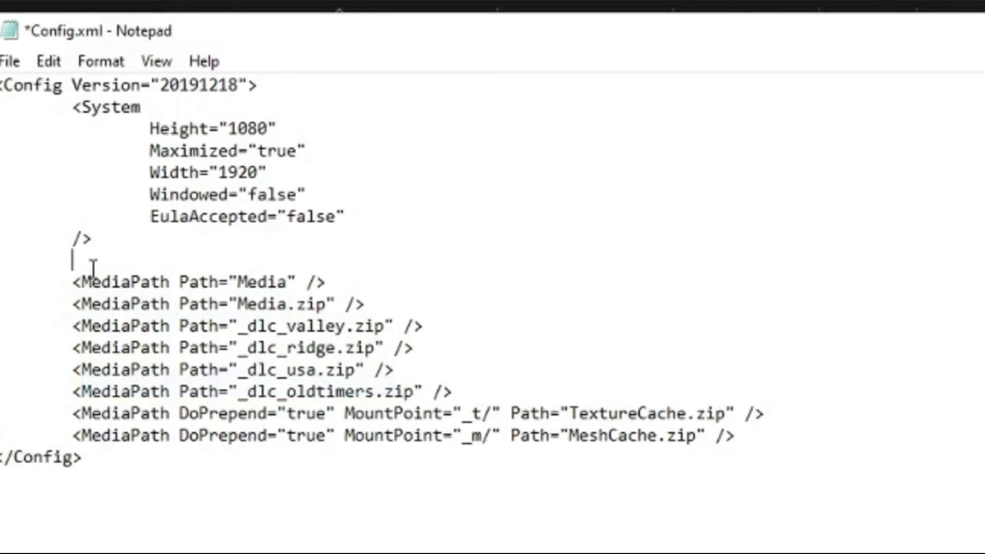
{"action": "key", "text": "ctrl+v"}
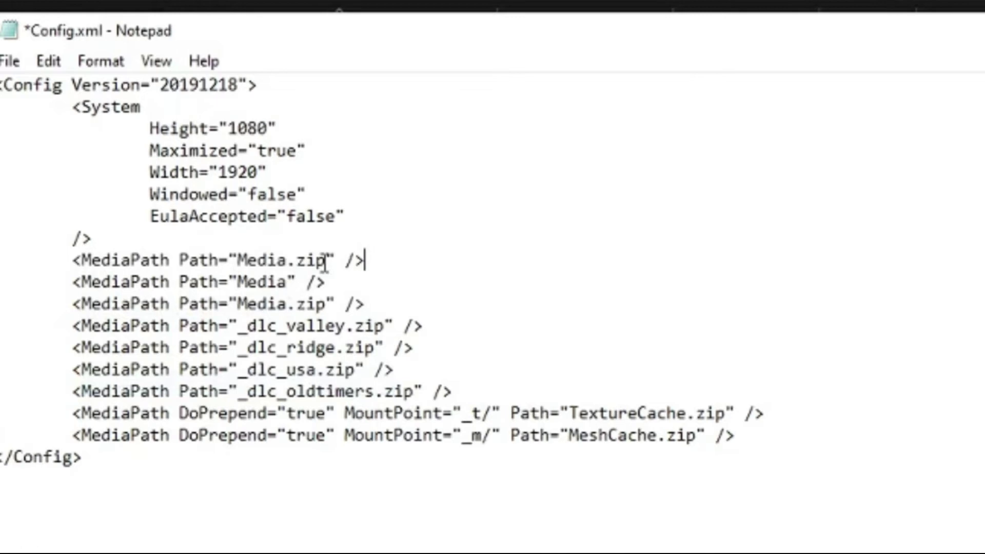
- Remove .zip from the pasted line so its path reads Media, and close Config.xml without saving
{"action": "left_click_drag", "start_coordinate": [328, 260], "coordinate": [287, 260]}
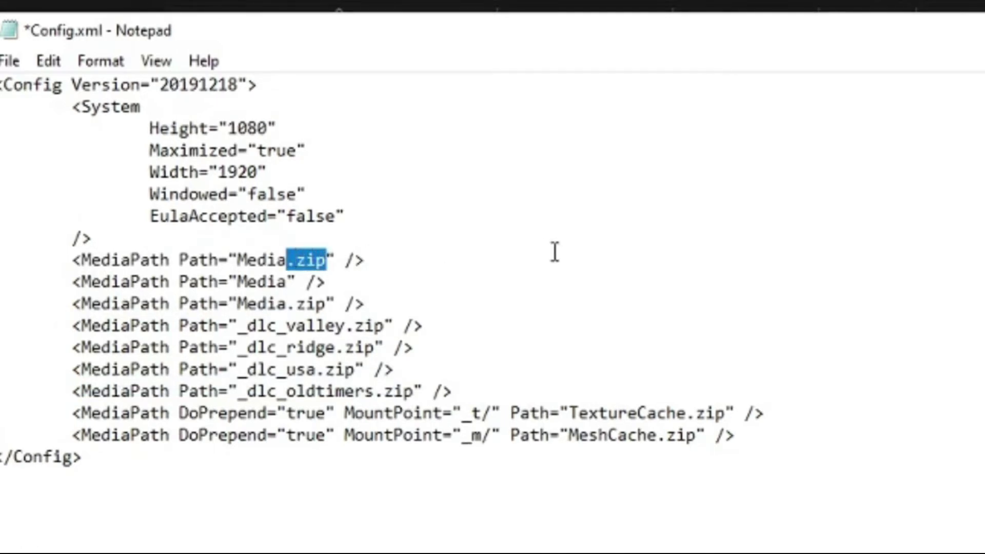
{"action": "key", "text": "Delete"}
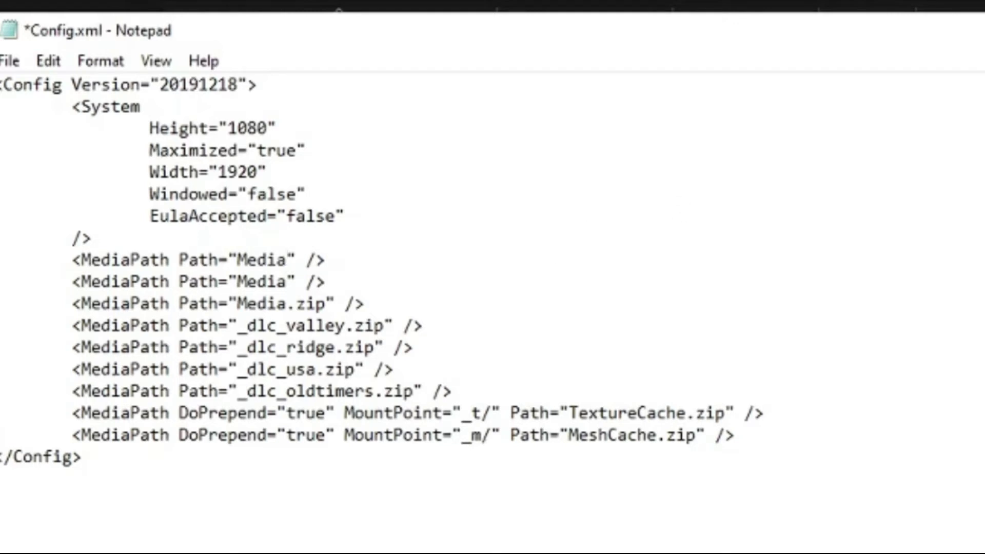
{"action": "key", "text": "alt+F4"}
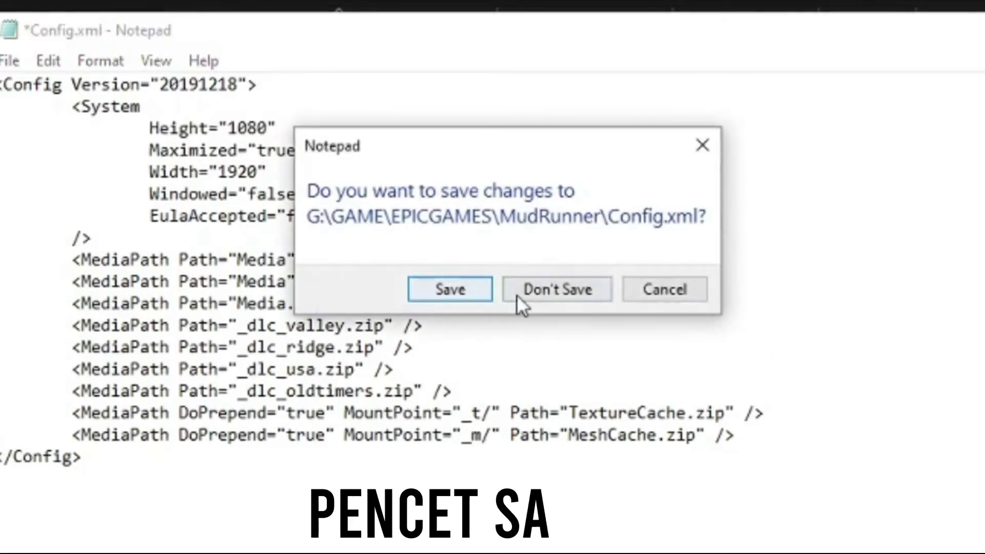
{"action": "left_click", "coordinate": [549, 290]}
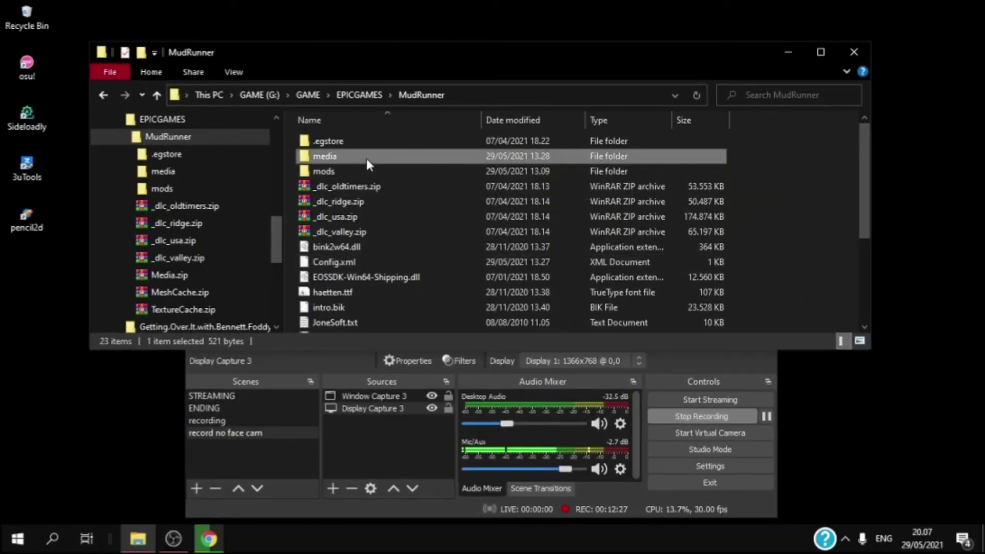
- View the contents of MudRunner's media folder, return to the MudRunner folder and check the Chevrolet 1500 download in Chrome
{"action": "double_click", "coordinate": [358, 147]}
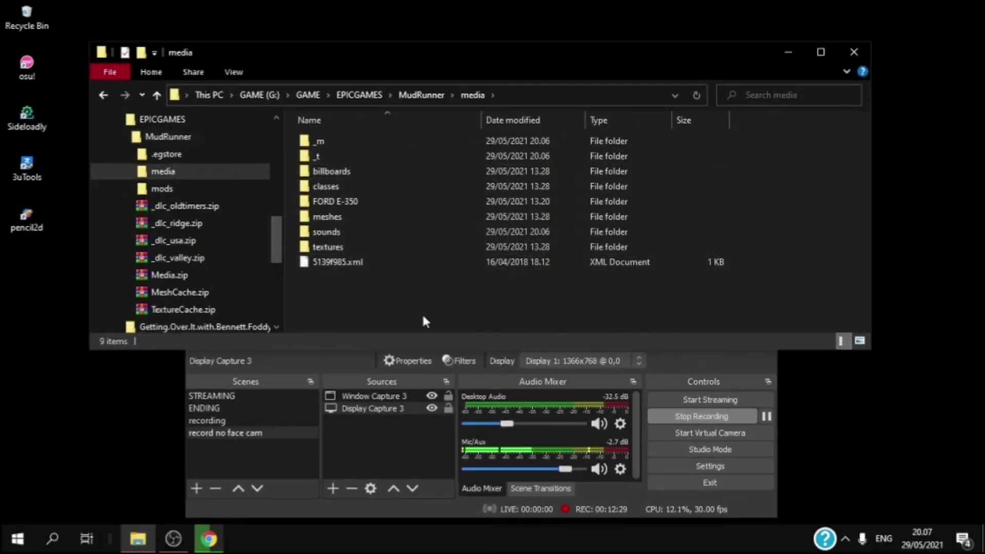
{"action": "key", "text": "BackSpace"}
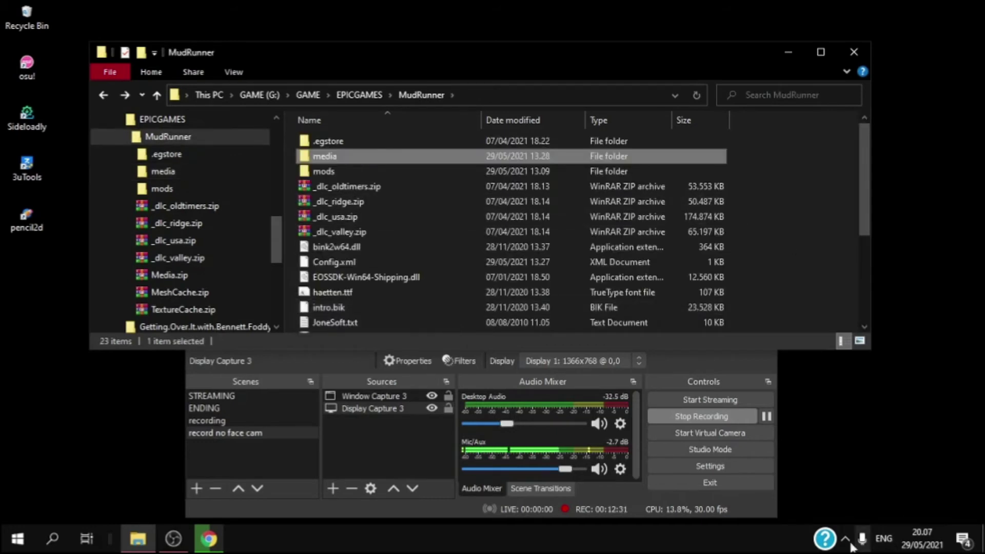
{"action": "left_click", "coordinate": [847, 540]}
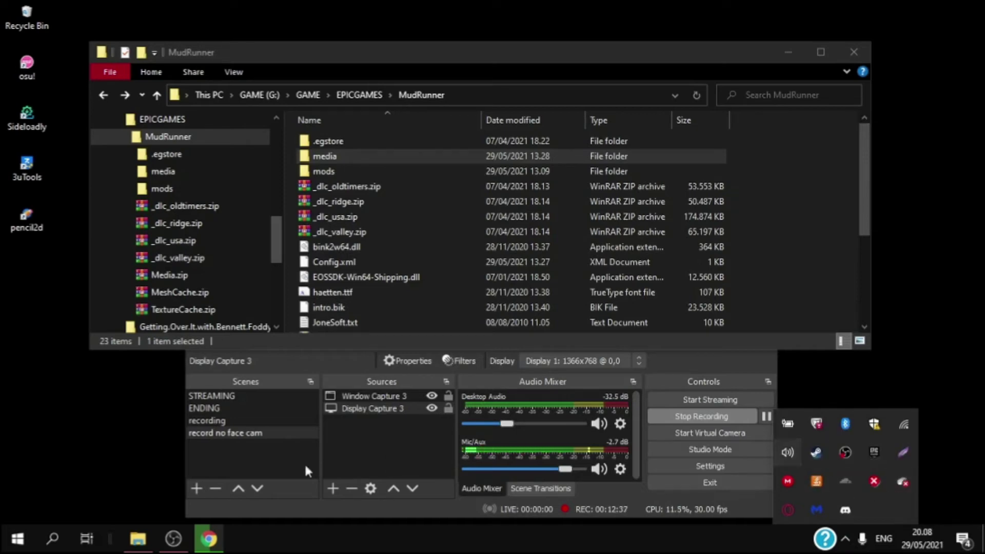
{"action": "left_click", "coordinate": [208, 539]}
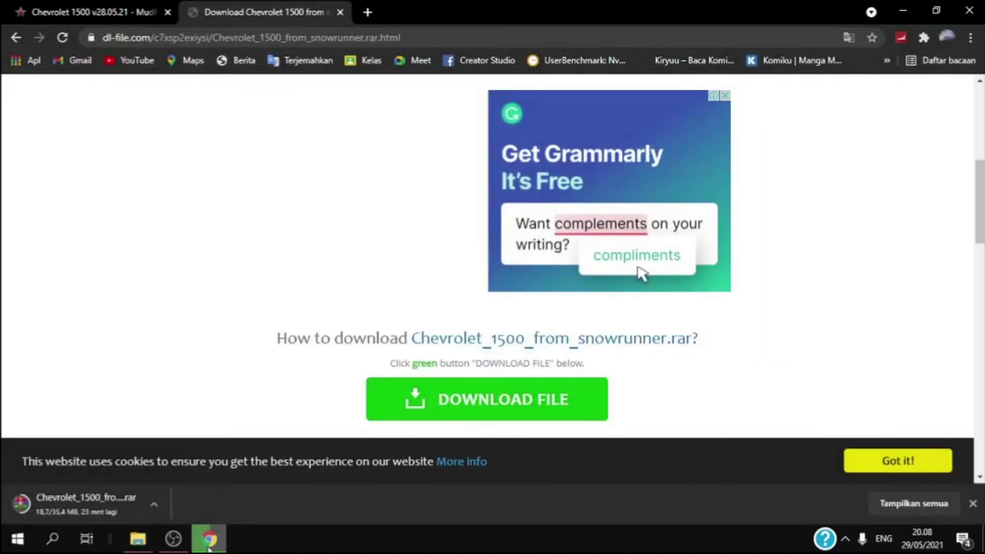
{"action": "left_click", "coordinate": [208, 547]}
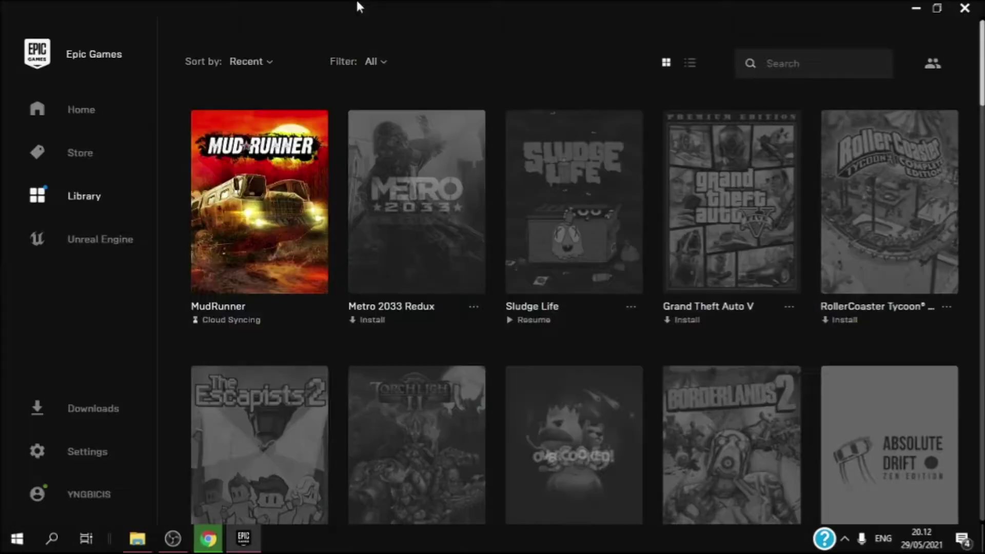
- Restore down and close the Epic Games launcher window, and switch to the Chevrolet 1500 download page in Chrome
{"action": "left_click_drag", "start_coordinate": [356, 1], "coordinate": [376, 17]}
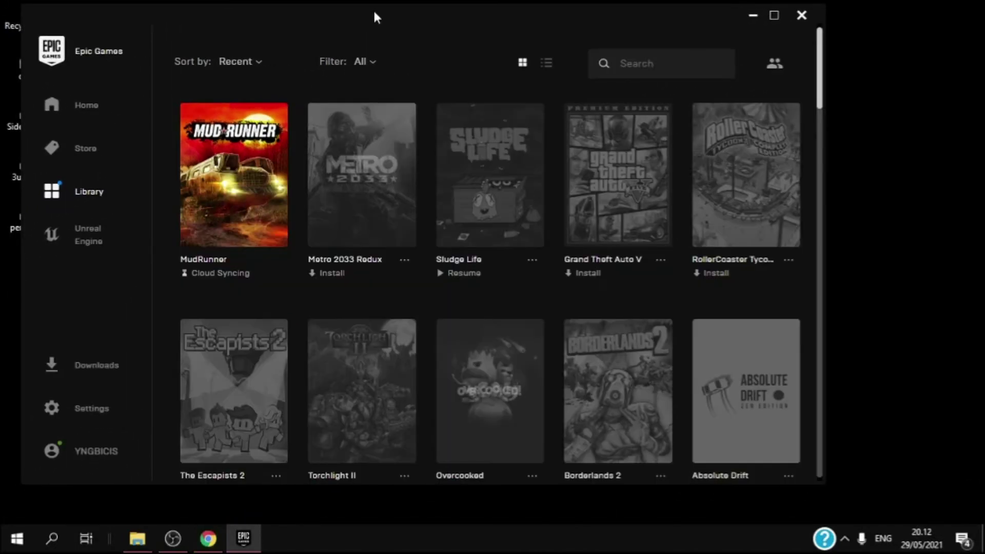
{"action": "left_click", "coordinate": [801, 15]}
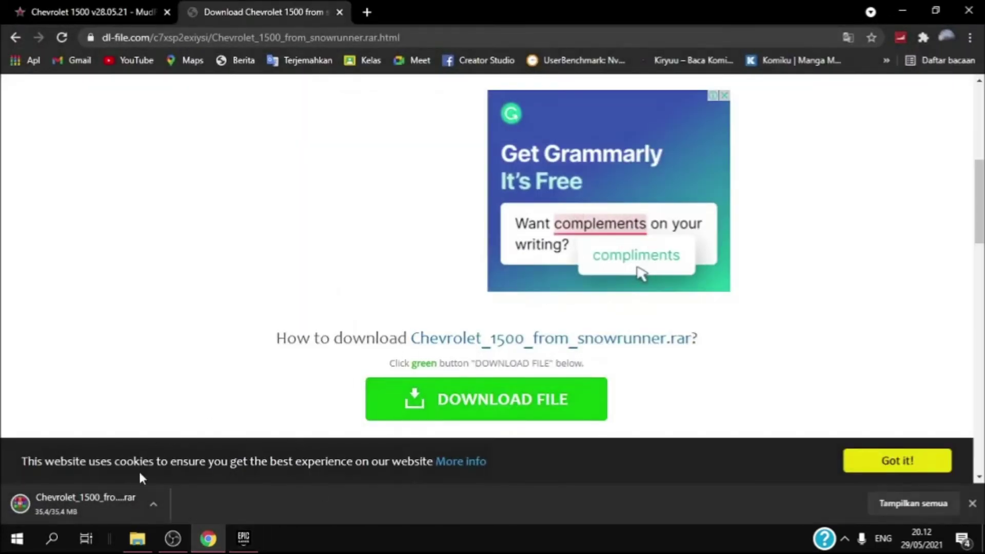
{"action": "left_click", "coordinate": [243, 538]}
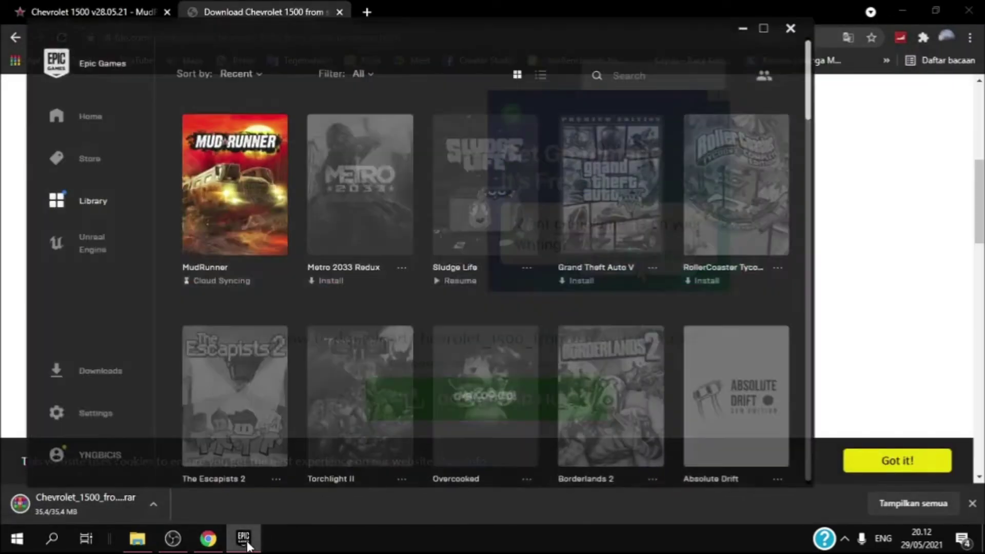
{"action": "left_click", "coordinate": [207, 538]}
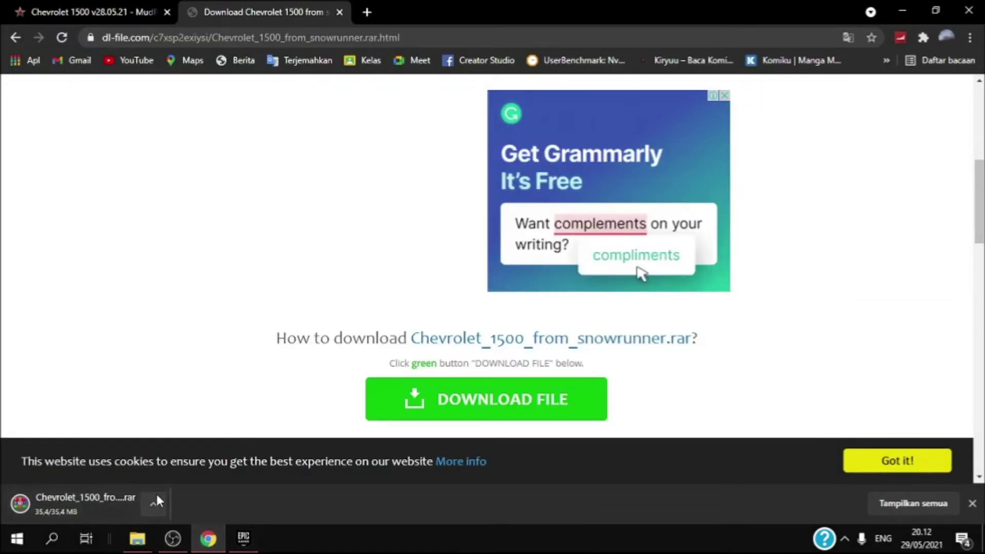
- Try to open the downloaded Chevrolet 1500 archive from Chrome, and switch to the Downloads folder in File Explorer
{"action": "left_click", "coordinate": [121, 500]}
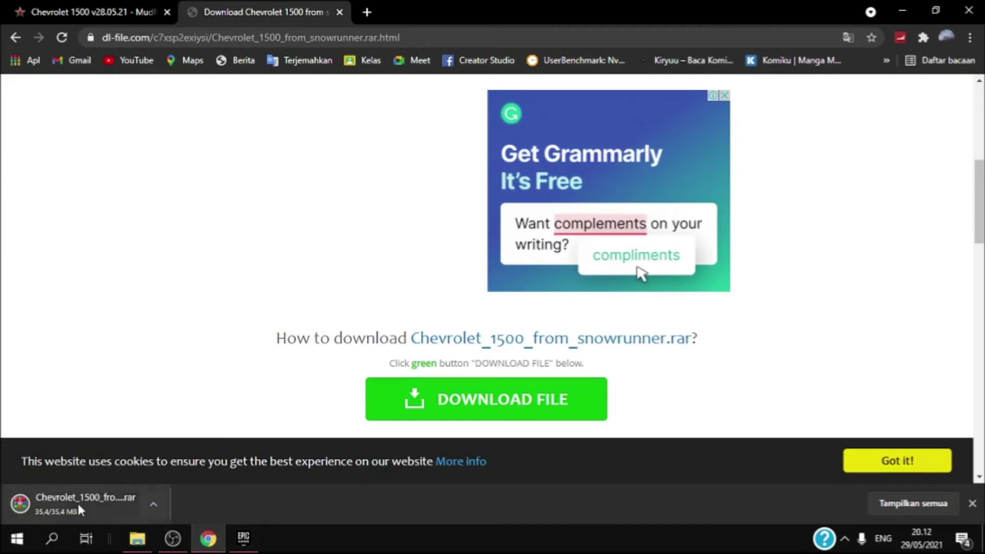
{"action": "left_click", "coordinate": [137, 539]}
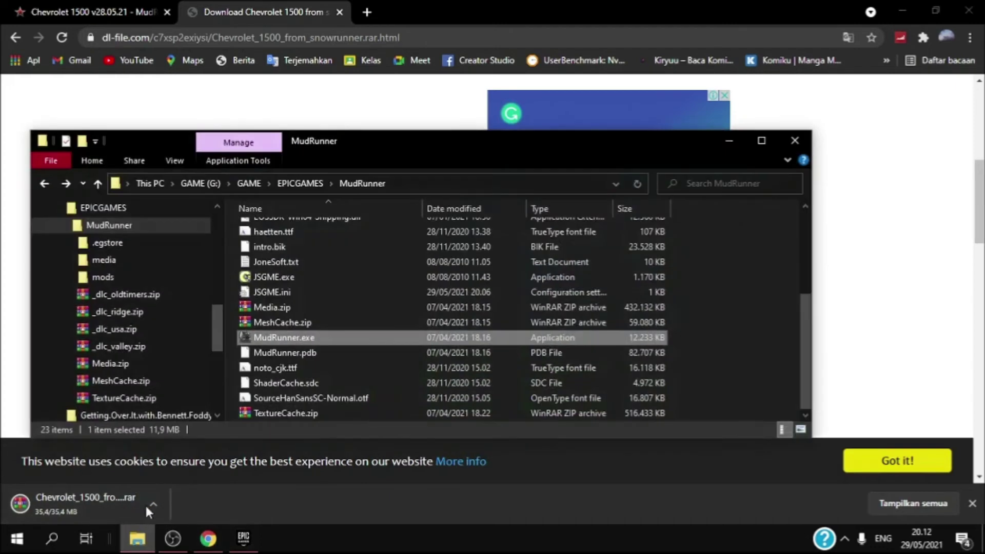
{"action": "scroll", "coordinate": [264, 411], "scroll_direction": "up", "scroll_amount": 4}
{"action": "scroll", "coordinate": [128, 384], "scroll_direction": "up", "scroll_amount": 10}
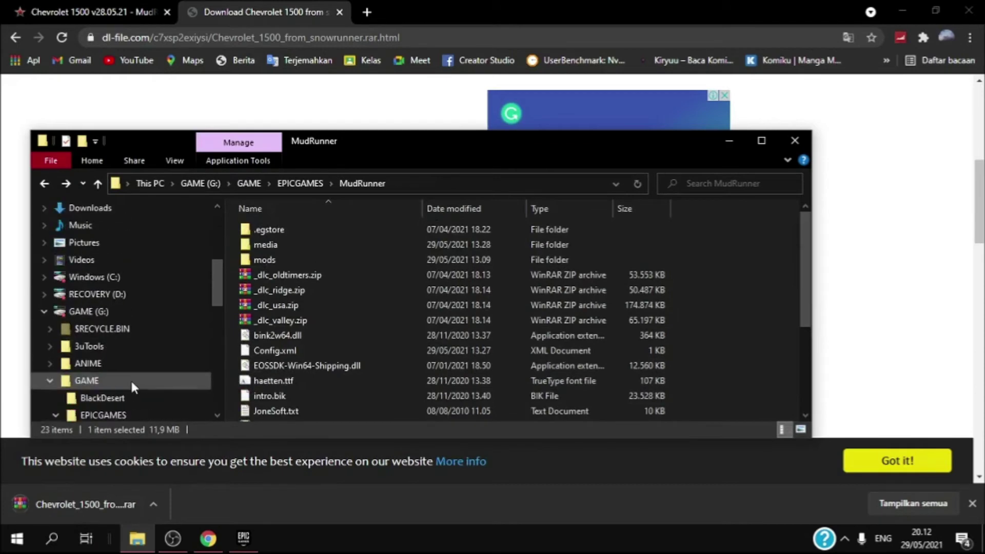
{"action": "scroll", "coordinate": [154, 318], "scroll_direction": "down", "scroll_amount": 1}
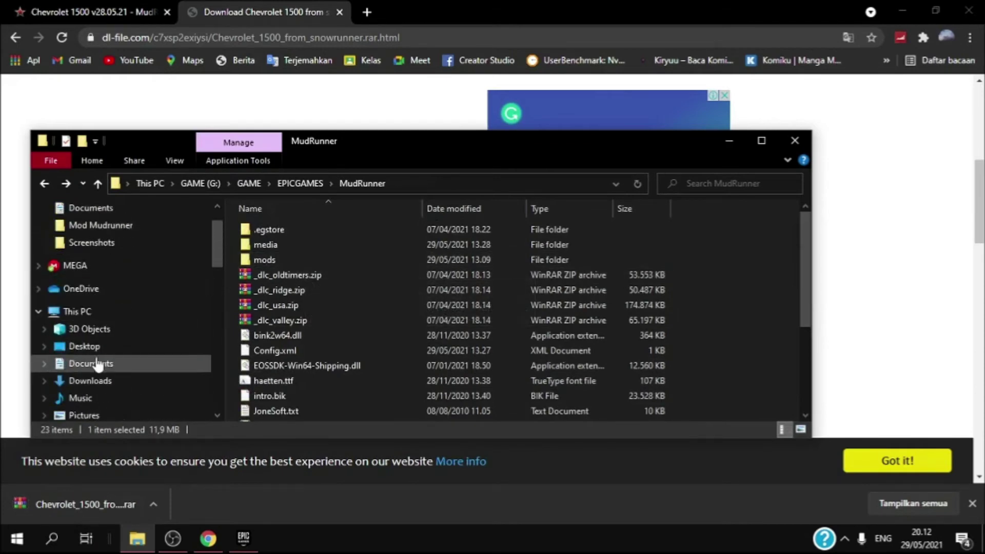
{"action": "left_click", "coordinate": [99, 380]}
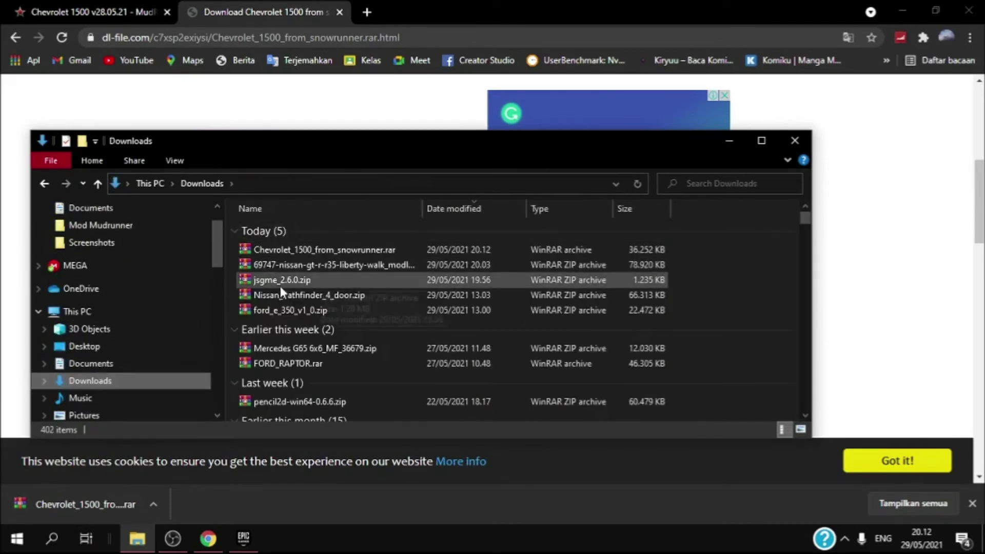
- Find the Mod Mudrunner folder among the Documents subfolders and open it to view its contents
{"action": "scroll", "coordinate": [176, 301], "scroll_direction": "down", "scroll_amount": 12}
{"action": "scroll", "coordinate": [177, 300], "scroll_direction": "up", "scroll_amount": 4}
{"action": "scroll", "coordinate": [51, 261], "scroll_direction": "up", "scroll_amount": 2}
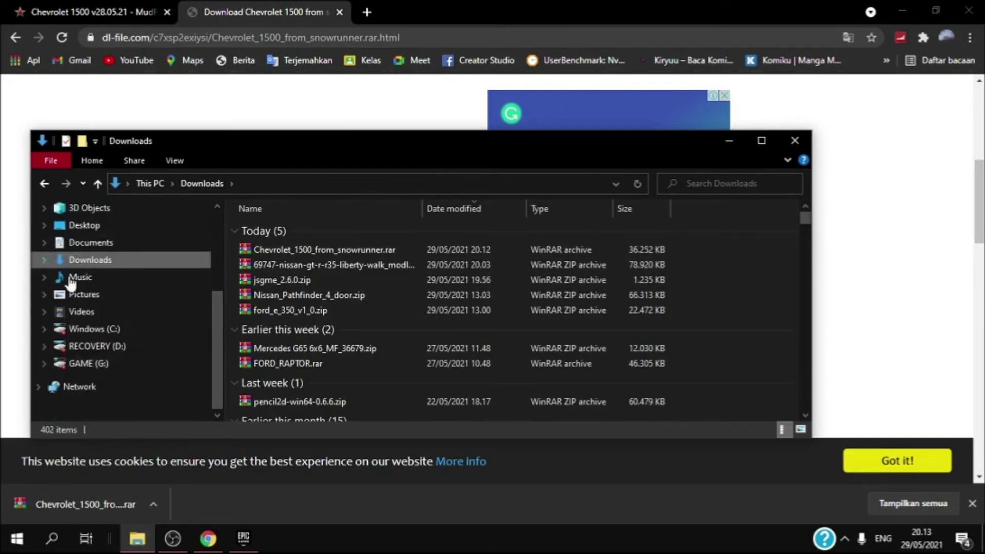
{"action": "scroll", "coordinate": [51, 260], "scroll_direction": "up", "scroll_amount": 2}
{"action": "left_click", "coordinate": [46, 325]}
{"action": "scroll", "coordinate": [183, 316], "scroll_direction": "down", "scroll_amount": 4}
{"action": "scroll", "coordinate": [158, 316], "scroll_direction": "down", "scroll_amount": 12}
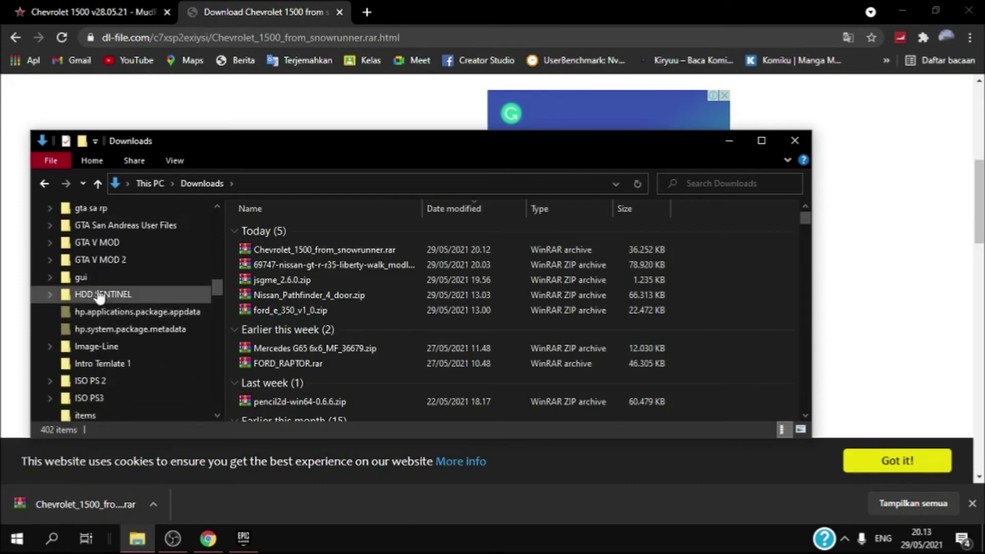
{"action": "scroll", "coordinate": [82, 300], "scroll_direction": "down", "scroll_amount": 5}
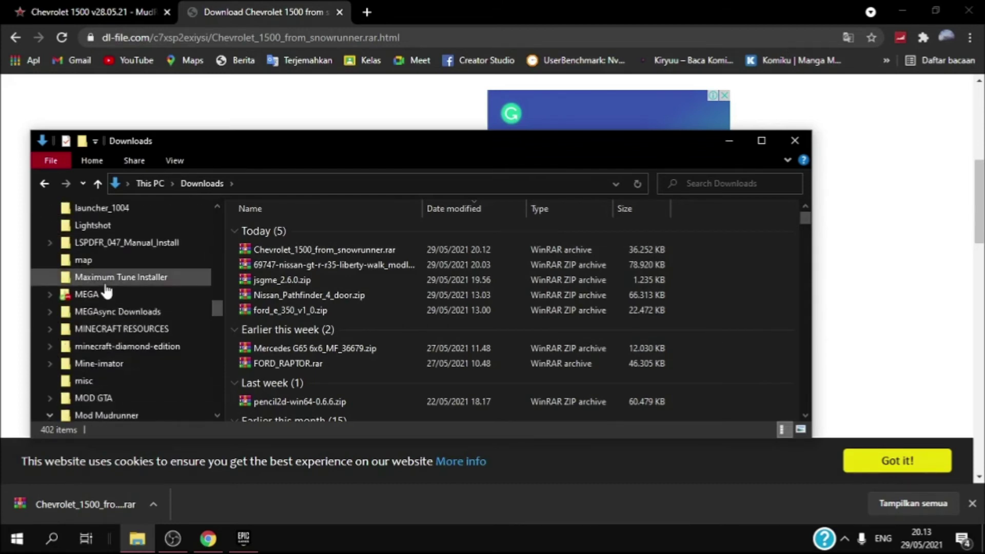
{"action": "scroll", "coordinate": [105, 291], "scroll_direction": "down", "scroll_amount": 2}
{"action": "left_click", "coordinate": [50, 330]}
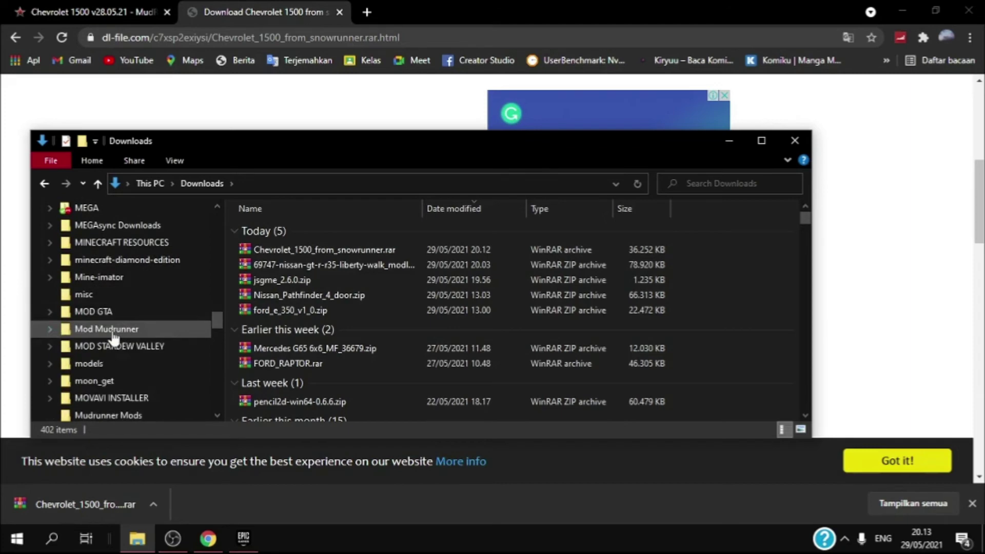
{"action": "left_click", "coordinate": [114, 338]}
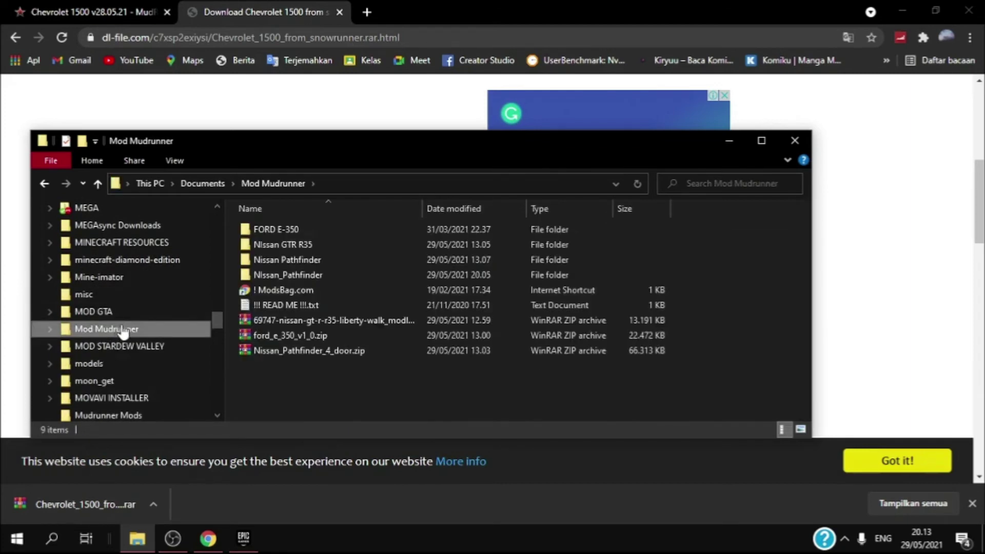
- Collapse the Documents tree, look through the expanded Downloads tree, and return to the Downloads folder
{"action": "scroll", "coordinate": [122, 333], "scroll_direction": "up", "scroll_amount": 15}
{"action": "scroll", "coordinate": [119, 332], "scroll_direction": "up", "scroll_amount": 12}
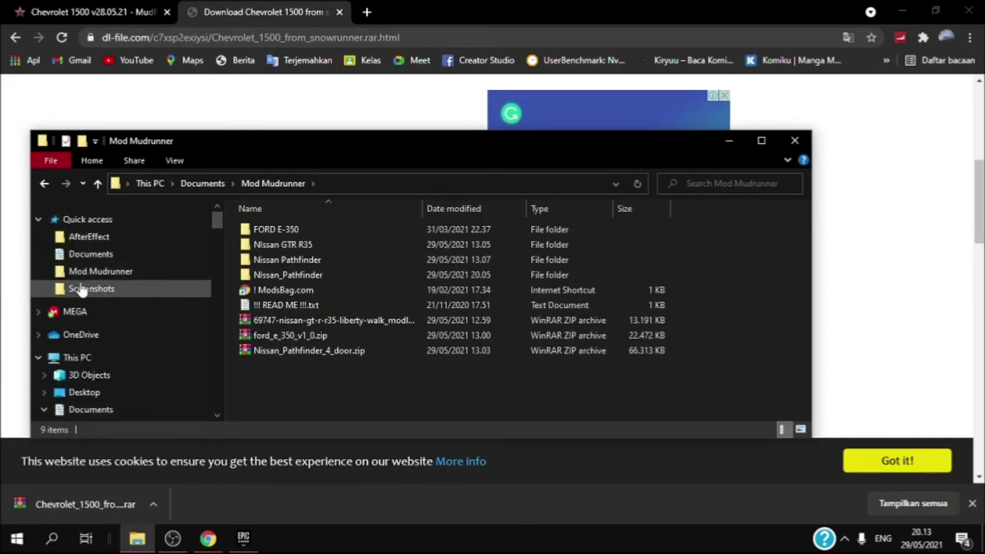
{"action": "scroll", "coordinate": [82, 290], "scroll_direction": "down", "scroll_amount": 3}
{"action": "scroll", "coordinate": [43, 308], "scroll_direction": "down", "scroll_amount": 3}
{"action": "scroll", "coordinate": [46, 299], "scroll_direction": "up", "scroll_amount": 1}
{"action": "left_click", "coordinate": [43, 243]}
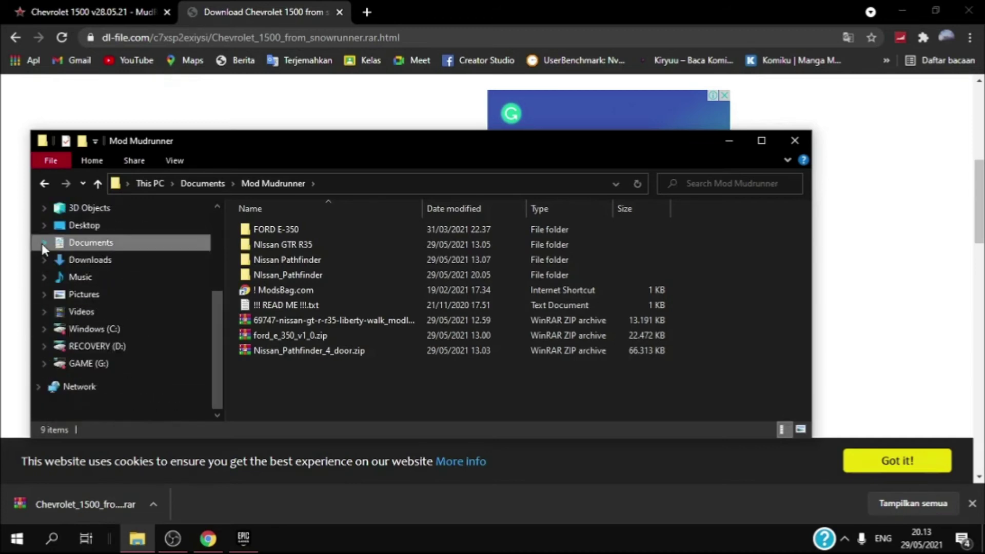
{"action": "scroll", "coordinate": [46, 292], "scroll_direction": "up", "scroll_amount": 1}
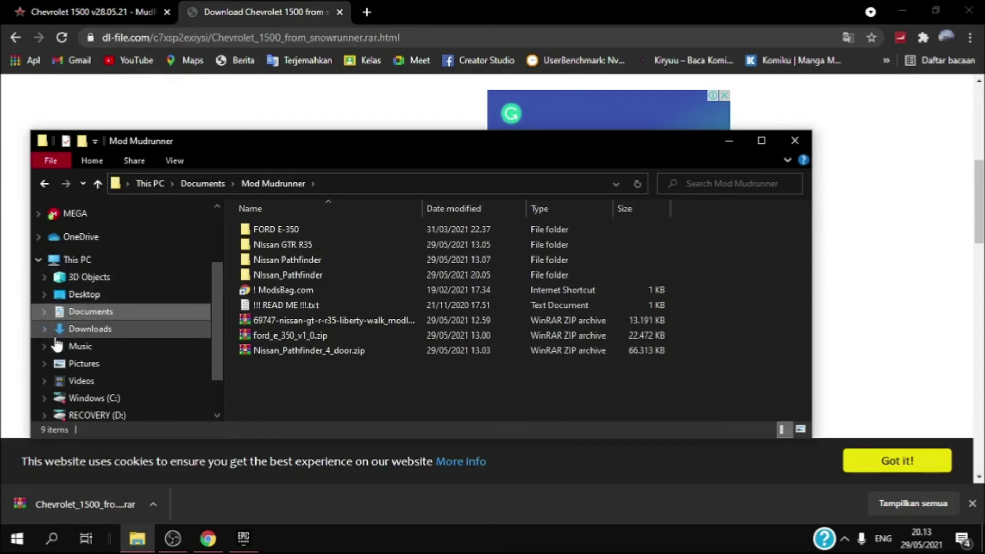
{"action": "left_click", "coordinate": [45, 330]}
{"action": "scroll", "coordinate": [91, 315], "scroll_direction": "down", "scroll_amount": 4}
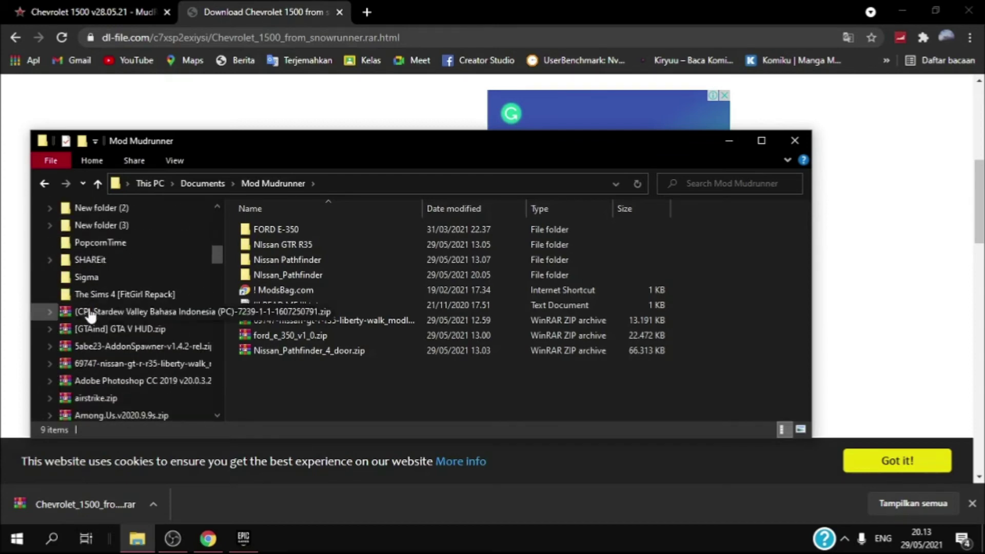
{"action": "left_click_drag", "start_coordinate": [218, 247], "coordinate": [219, 273]}
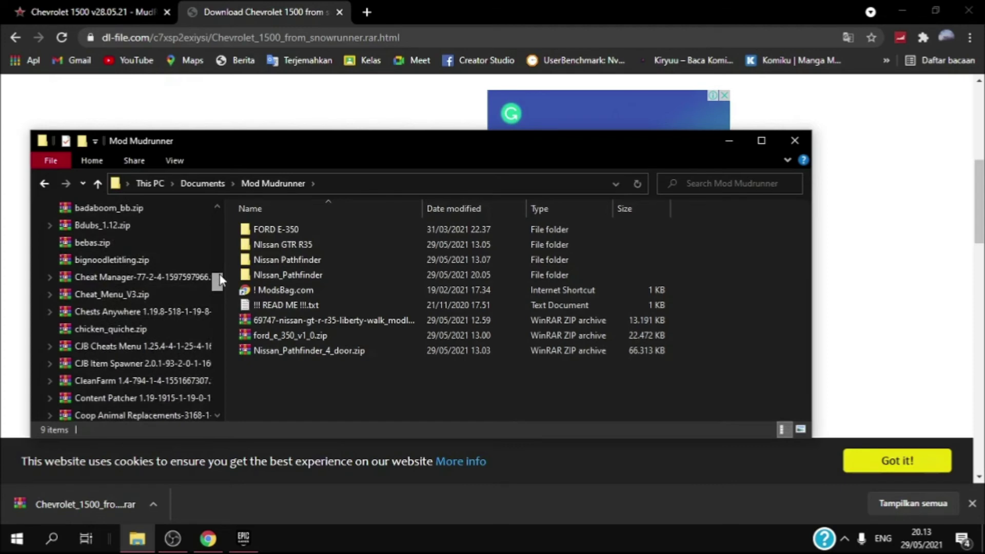
{"action": "left_click_drag", "start_coordinate": [219, 279], "coordinate": [219, 286]}
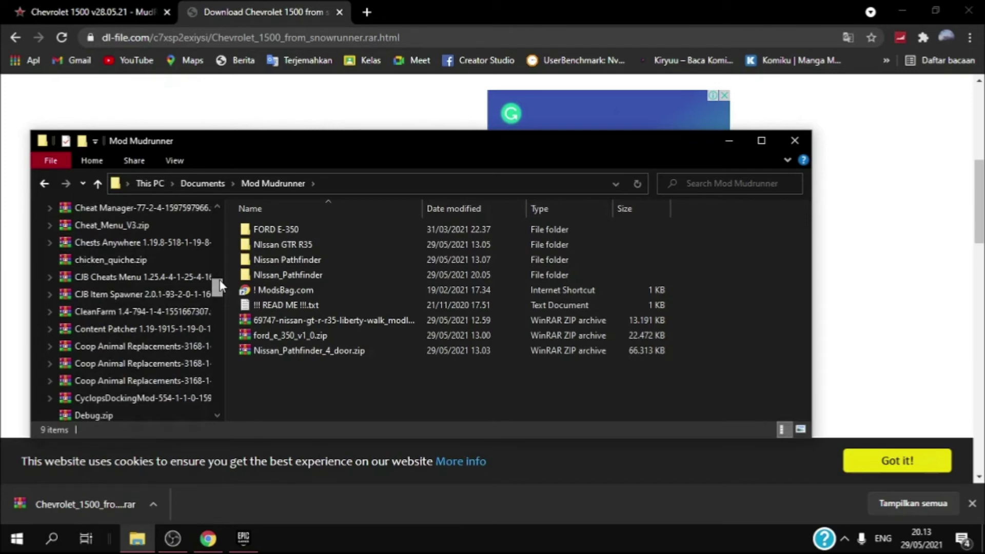
{"action": "mouse_move", "coordinate": [220, 279]}
{"action": "left_mouse_down"}
{"action": "mouse_move", "coordinate": [224, 251]}
{"action": "mouse_move", "coordinate": [218, 403]}
{"action": "mouse_move", "coordinate": [216, 202]}
{"action": "mouse_move", "coordinate": [216, 213]}
{"action": "left_mouse_up"}
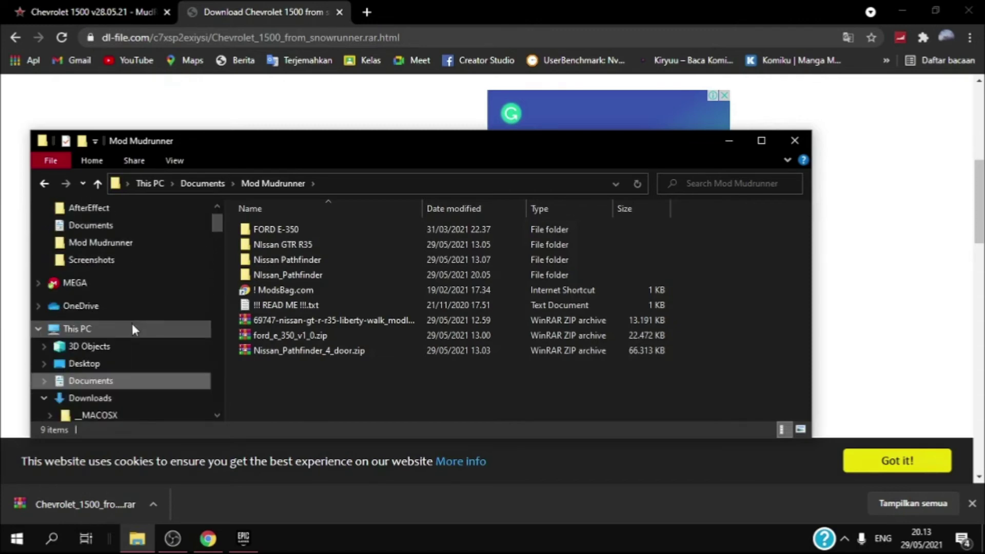
{"action": "left_click", "coordinate": [78, 402]}
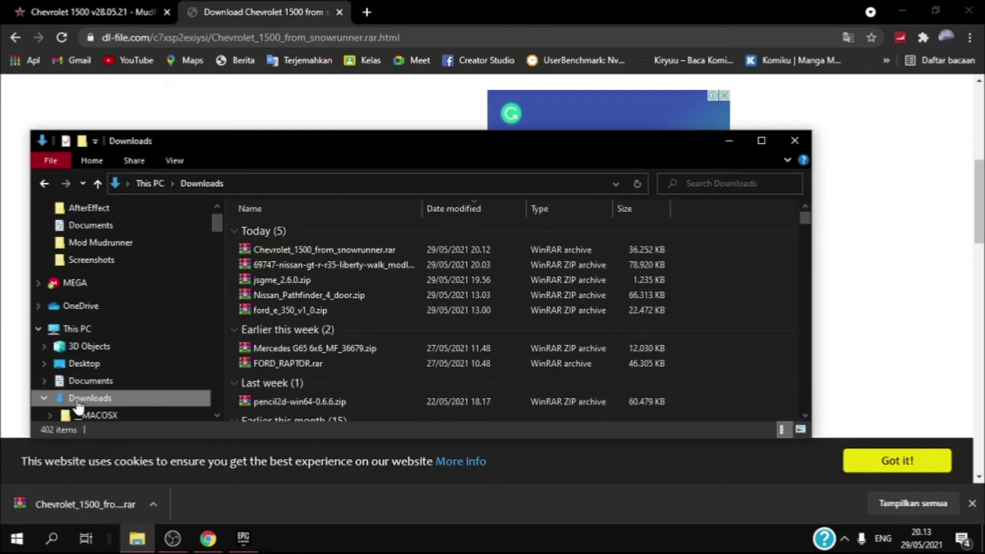
- Move Chevrolet_1500_from_snowrunner.rar from Downloads into the Mod Mudrunner folder under Documents, and open that folder
{"action": "left_click", "coordinate": [44, 380]}
{"action": "scroll", "coordinate": [165, 282], "scroll_direction": "down", "scroll_amount": 20}
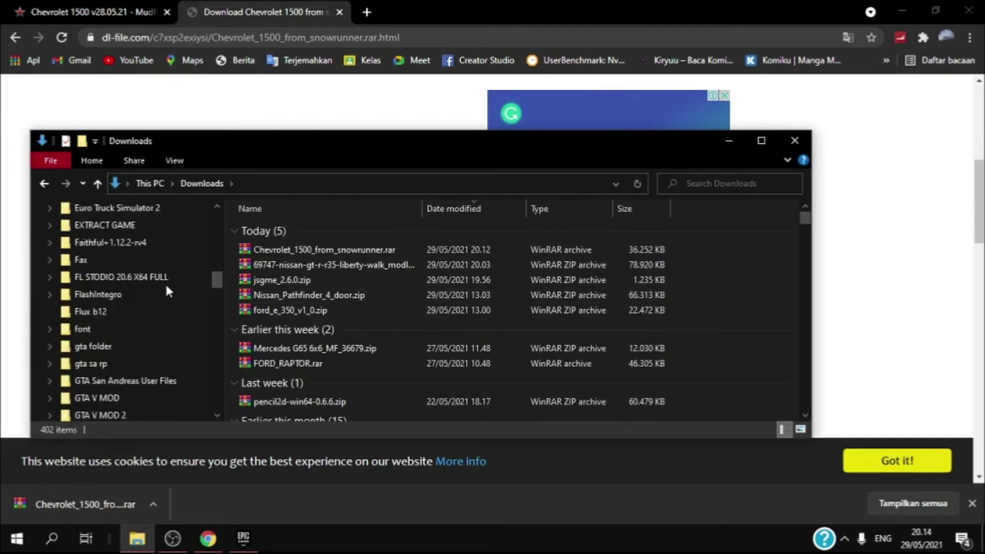
{"action": "scroll", "coordinate": [167, 283], "scroll_direction": "down", "scroll_amount": 15}
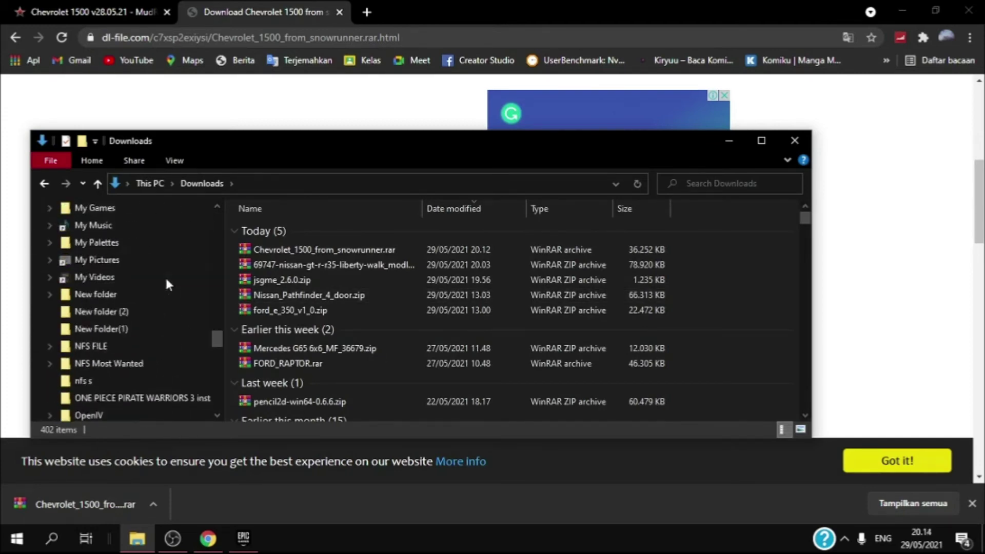
{"action": "scroll", "coordinate": [165, 275], "scroll_direction": "down", "scroll_amount": 15}
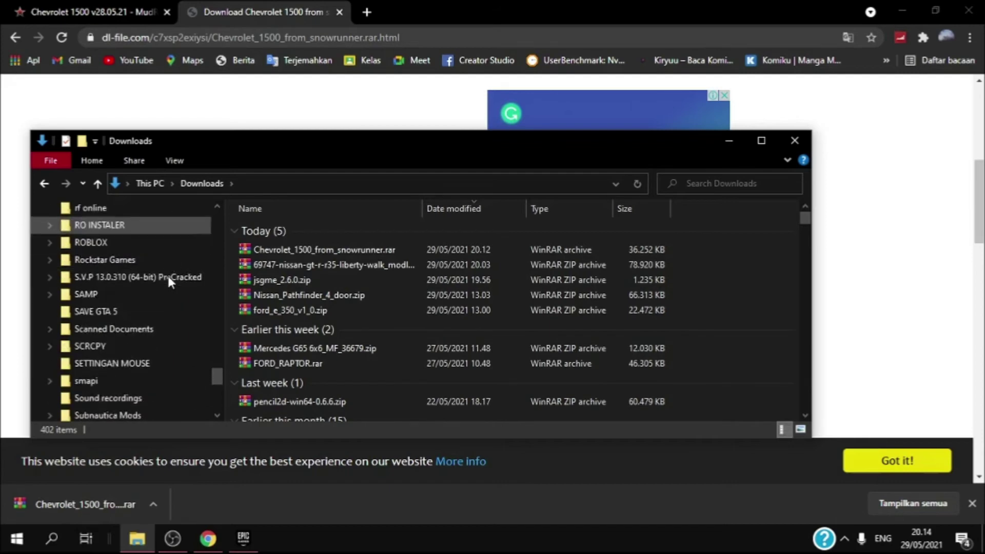
{"action": "scroll", "coordinate": [174, 277], "scroll_direction": "up", "scroll_amount": 12}
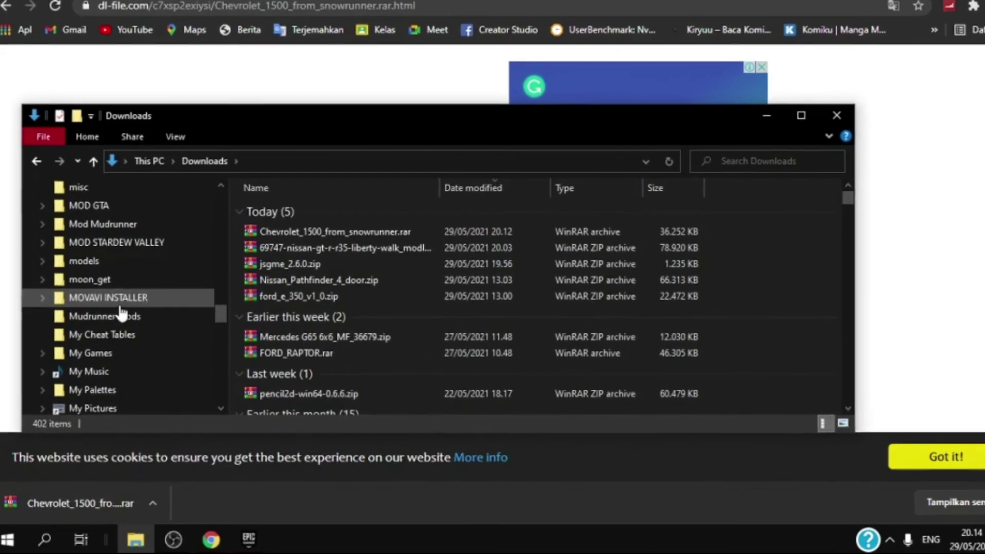
{"action": "scroll", "coordinate": [141, 266], "scroll_direction": "up", "scroll_amount": 1}
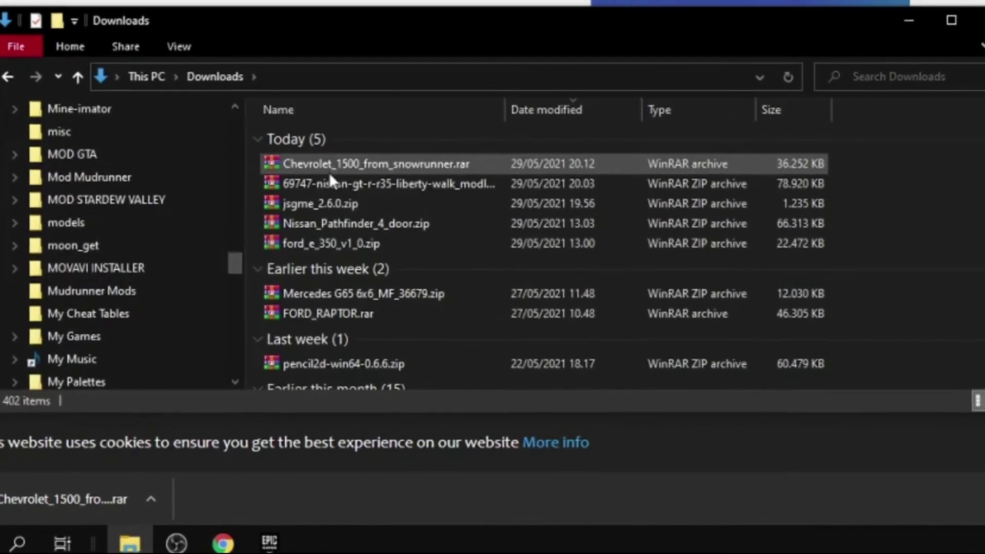
{"action": "left_click_drag", "start_coordinate": [318, 188], "coordinate": [195, 165]}
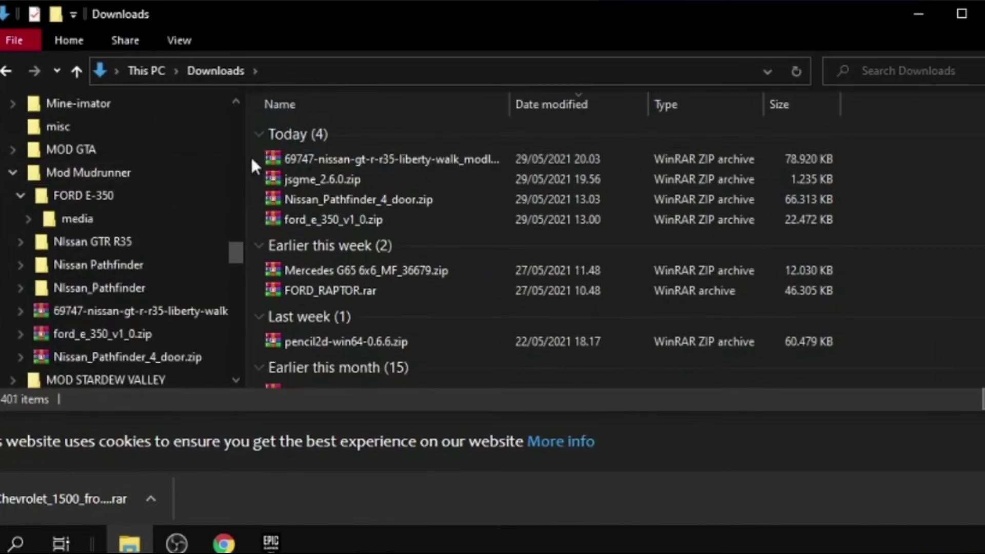
{"action": "left_click", "coordinate": [194, 173]}
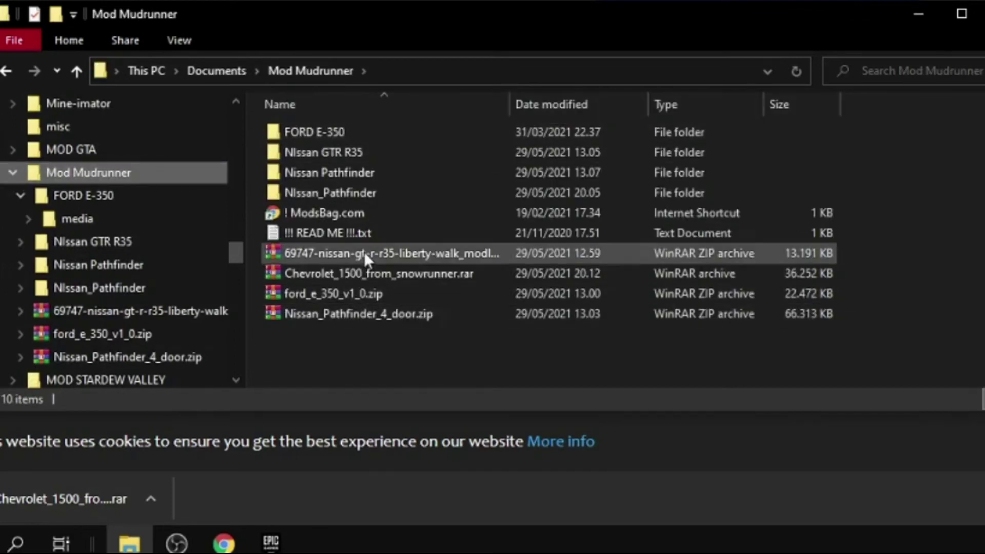
- Extract Chevrolet_1500_from_snowrunner.rar directly into the Mod Mudrunner folder
{"action": "left_click", "coordinate": [366, 277]}
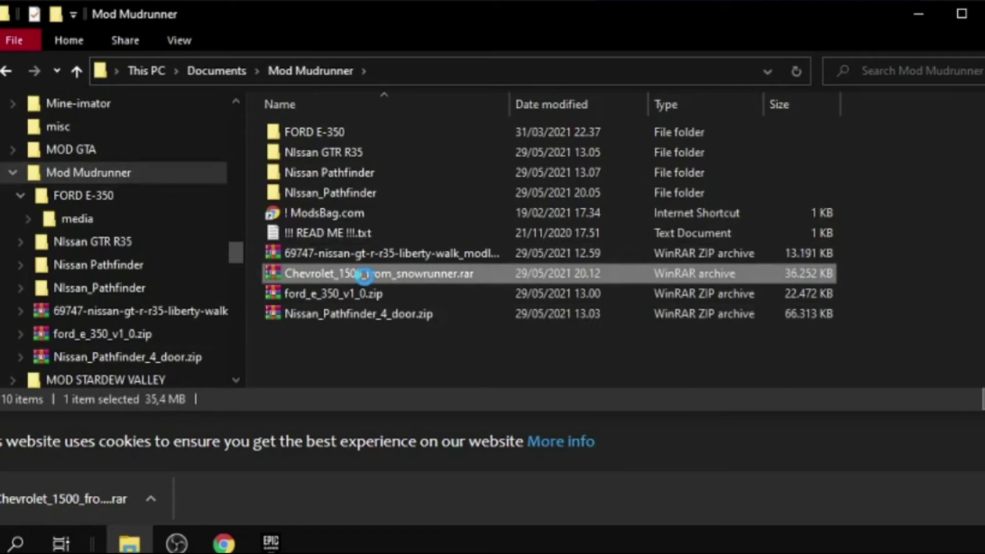
{"action": "right_click", "coordinate": [364, 276]}
{"action": "left_click", "coordinate": [470, 78]}
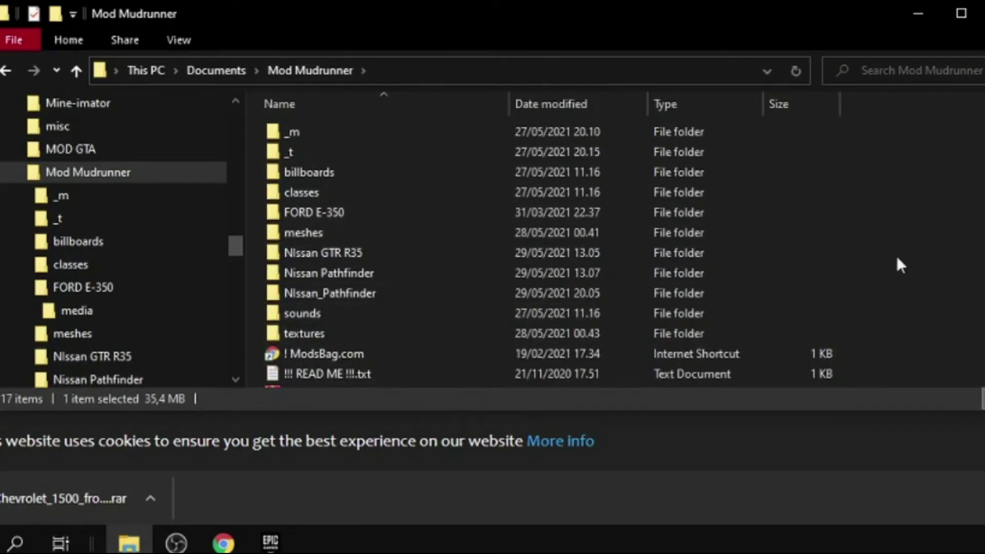
- Create a new folder named Media in the Mod Mudrunner folder
{"action": "right_click", "coordinate": [890, 197]}
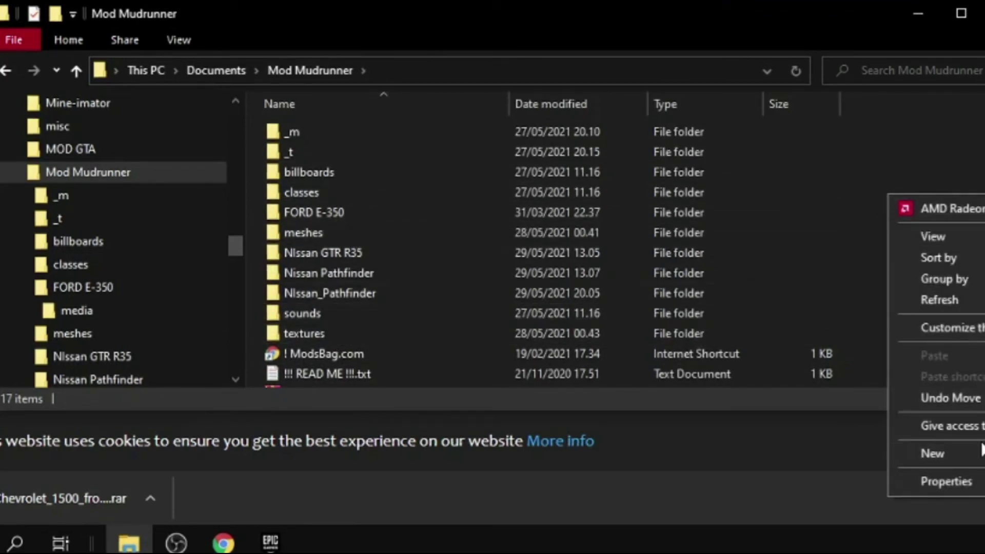
{"action": "mouse_move", "coordinate": [978, 457]}
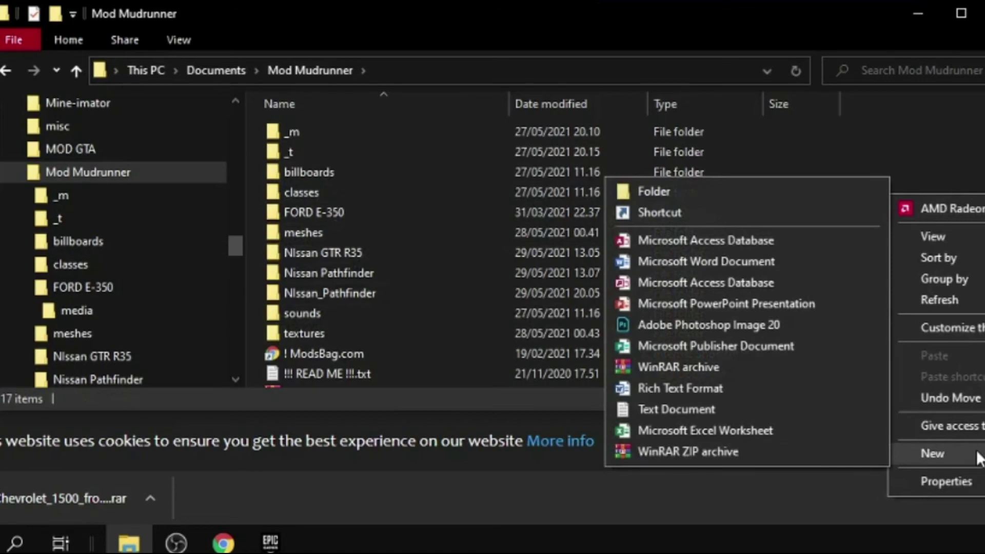
{"action": "left_click", "coordinate": [724, 191]}
{"action": "key", "text": "BackSpace"}
{"action": "type", "text": "Media"}
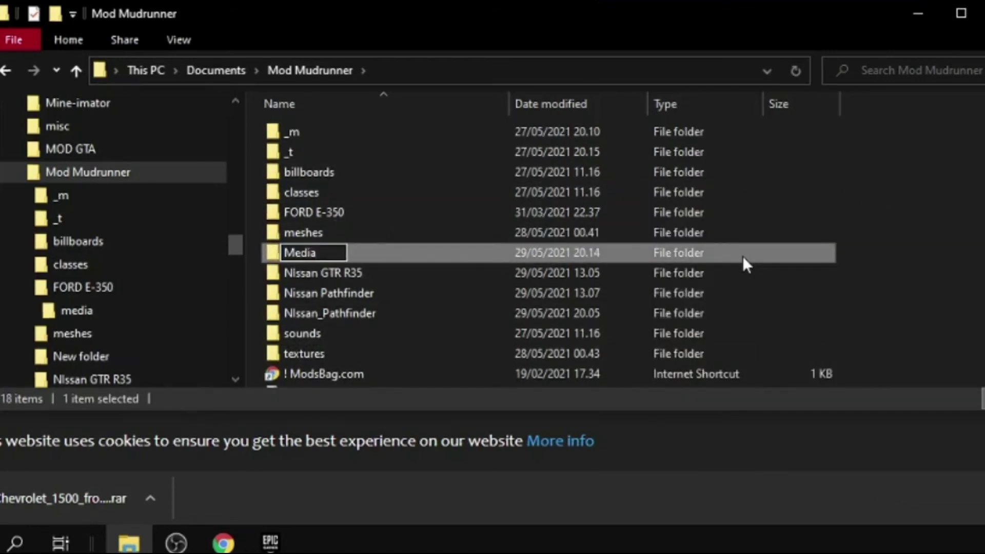
{"action": "key", "text": "Return"}
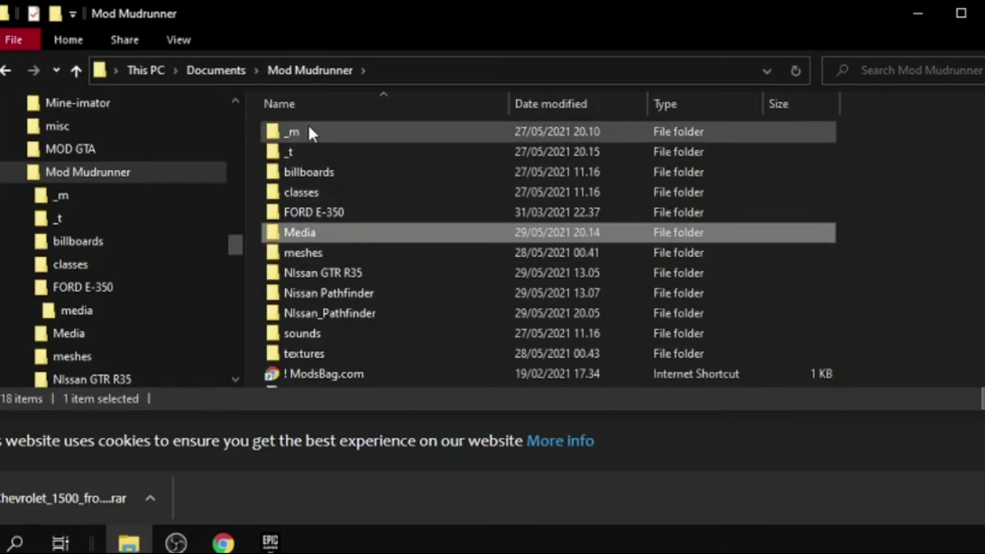
- Move the extracted _m, _t, billboards, classes, meshes, sounds and textures folders into the Media folder
{"action": "left_click_drag", "start_coordinate": [330, 124], "coordinate": [327, 164]}
{"action": "left_click", "coordinate": [329, 191], "text": "ctrl"}
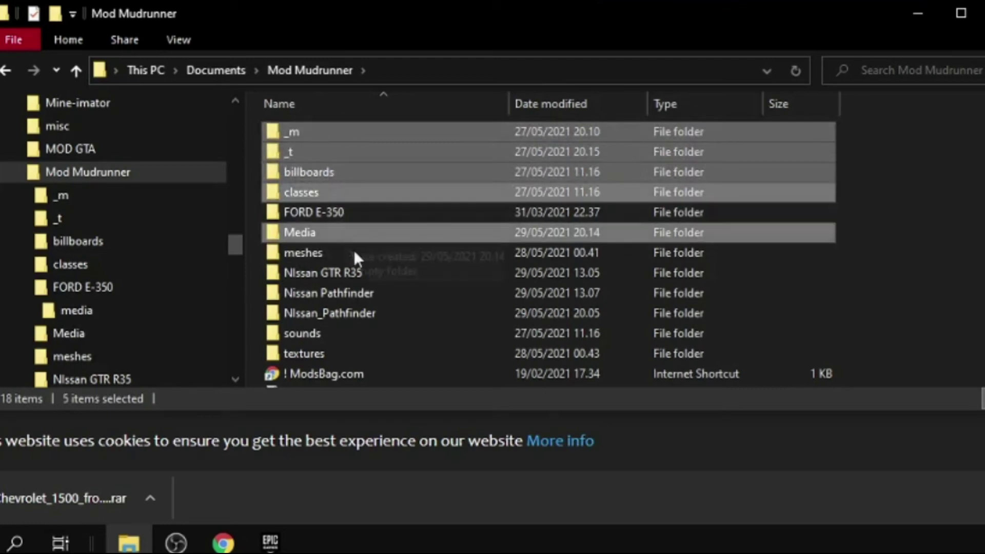
{"action": "left_click", "coordinate": [339, 272], "text": "ctrl"}
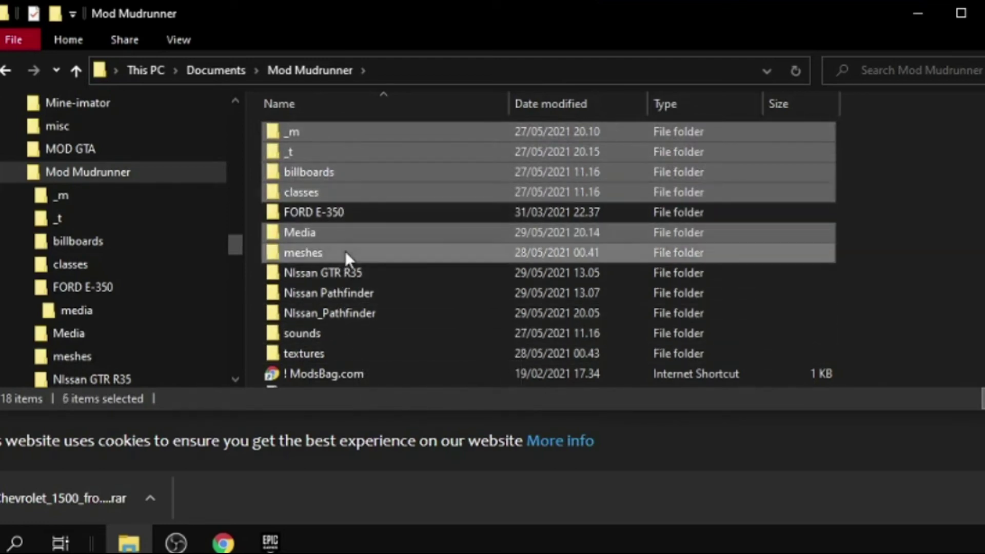
{"action": "left_click", "coordinate": [346, 236], "text": "ctrl"}
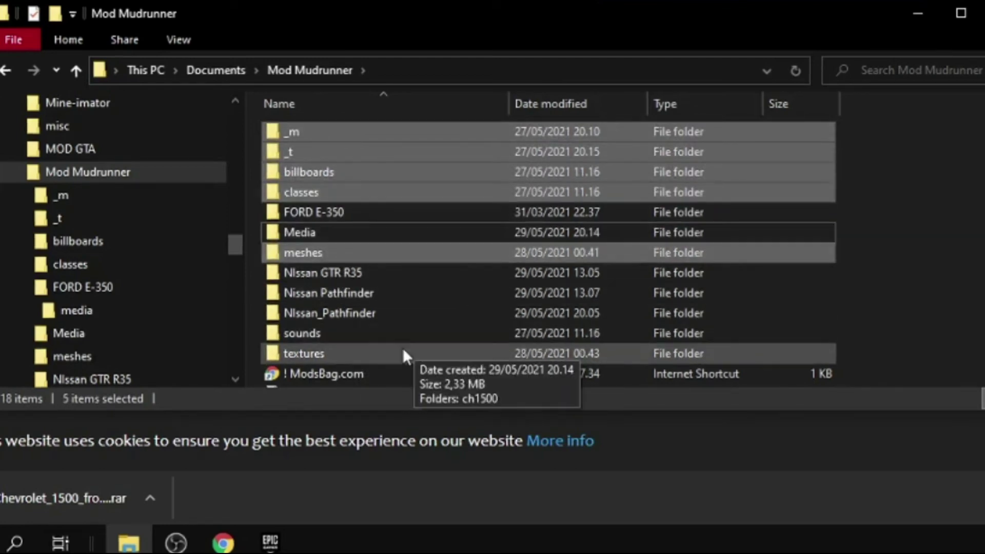
{"action": "left_click", "coordinate": [383, 344], "text": "ctrl"}
{"action": "left_click", "coordinate": [383, 333], "text": "ctrl"}
{"action": "left_click_drag", "start_coordinate": [353, 174], "coordinate": [383, 233]}
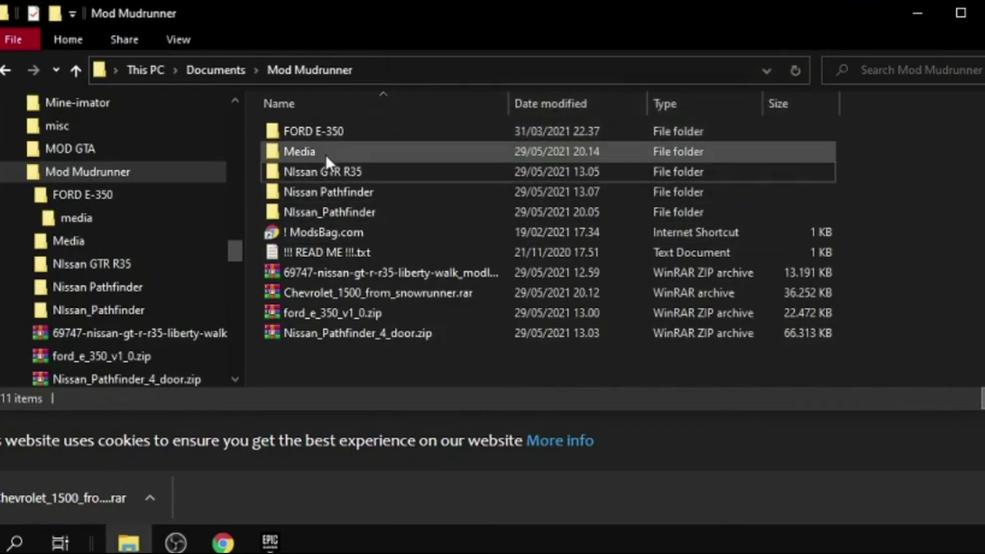
- Create a new folder named Chevrolet 1500 in the Mod Mudrunner folder and move the Media folder into it
{"action": "right_click", "coordinate": [876, 187]}
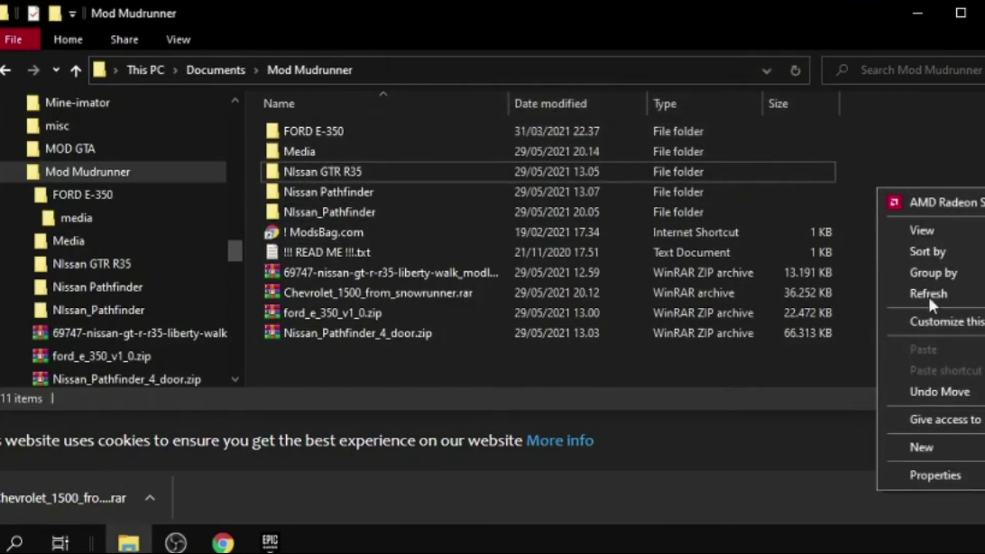
{"action": "mouse_move", "coordinate": [937, 451]}
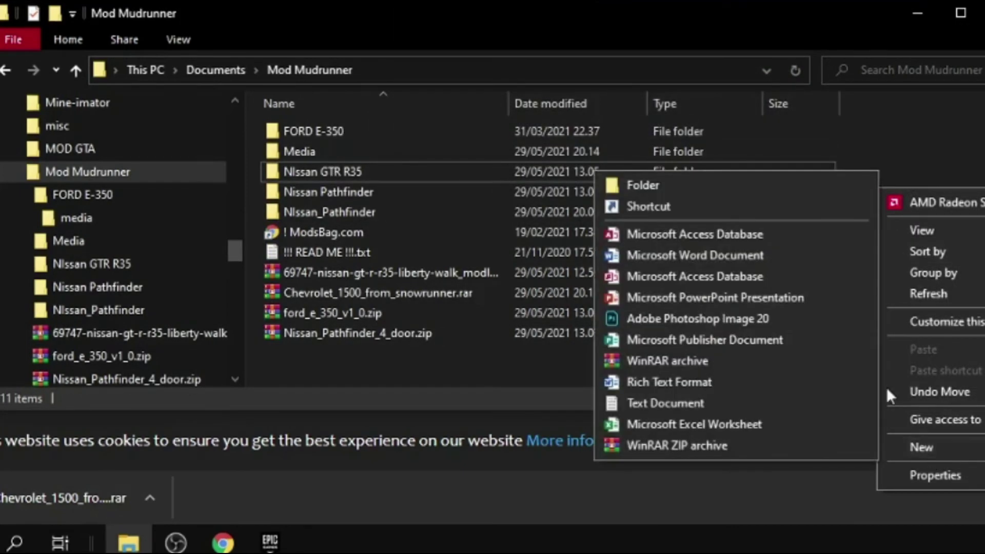
{"action": "left_click", "coordinate": [663, 191]}
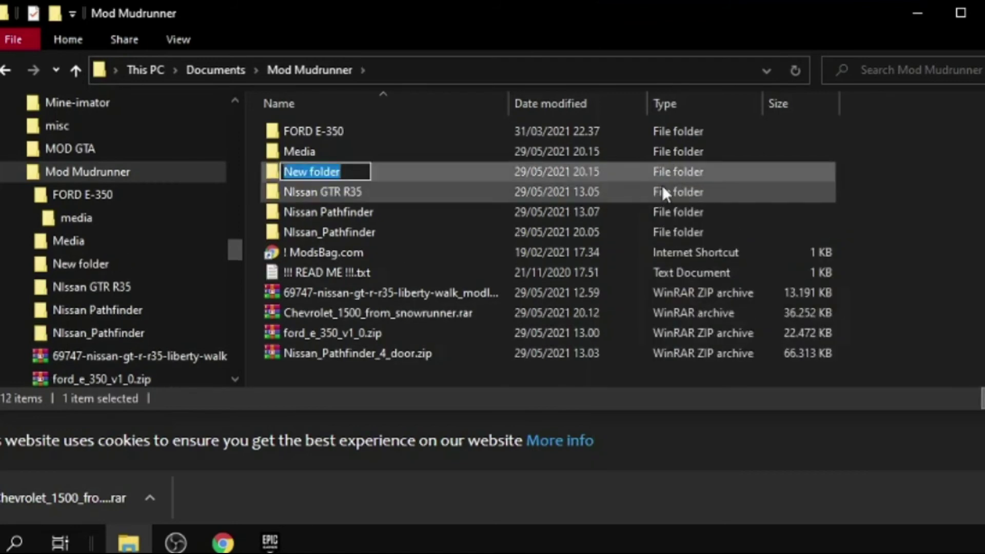
{"action": "key", "text": "BackSpace"}
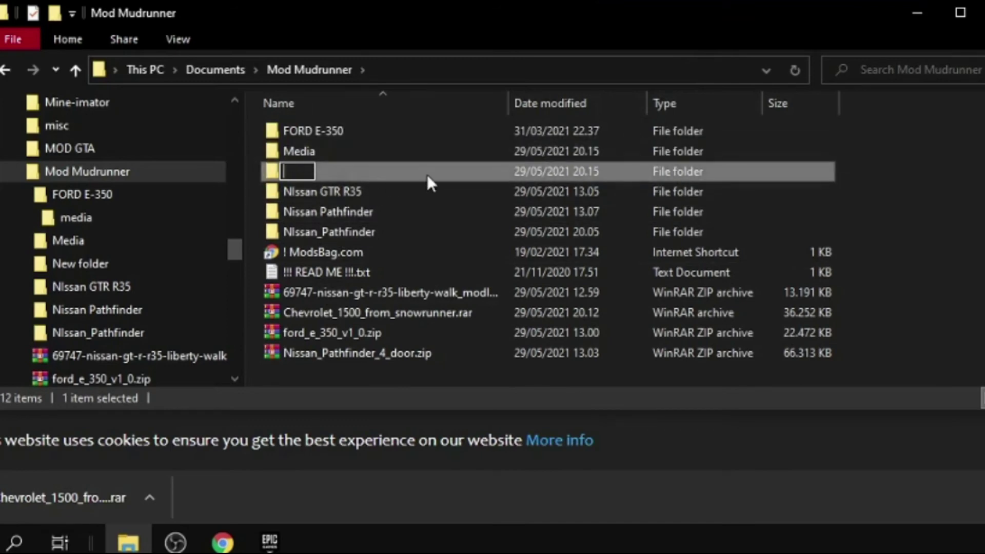
{"action": "type", "text": "CHe"}
{"action": "key", "text": "BackSpace"}
{"action": "key", "text": "BackSpace"}
{"action": "type", "text": "he"}
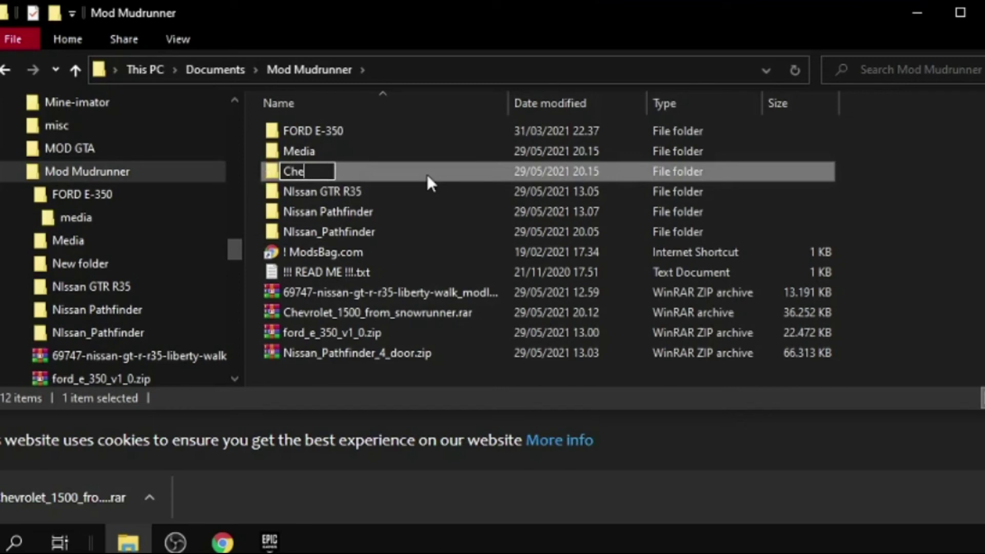
{"action": "type", "text": "vrolet 500"}
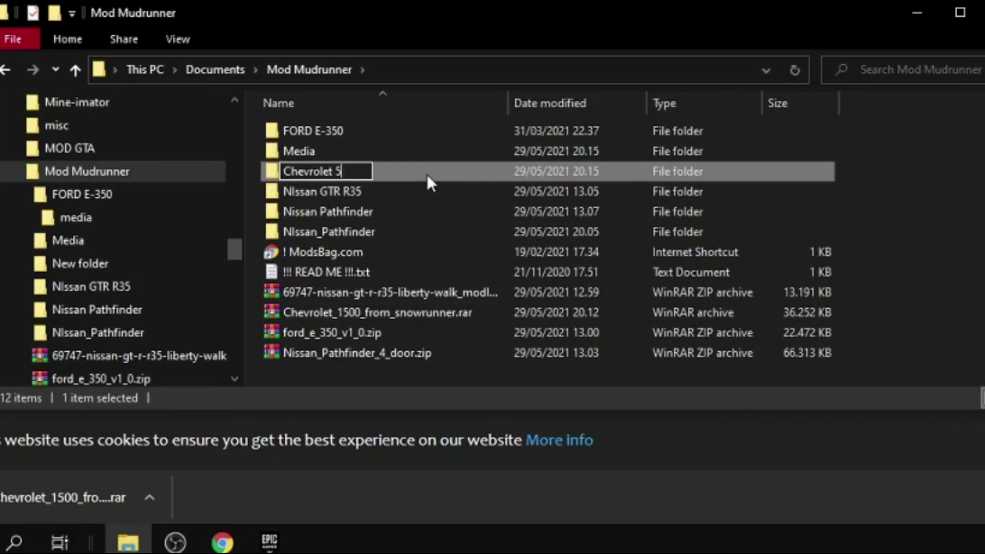
{"action": "key", "text": "BackSpace"}
{"action": "key", "text": "BackSpace"}
{"action": "key", "text": "BackSpace"}
{"action": "type", "text": "1500"}
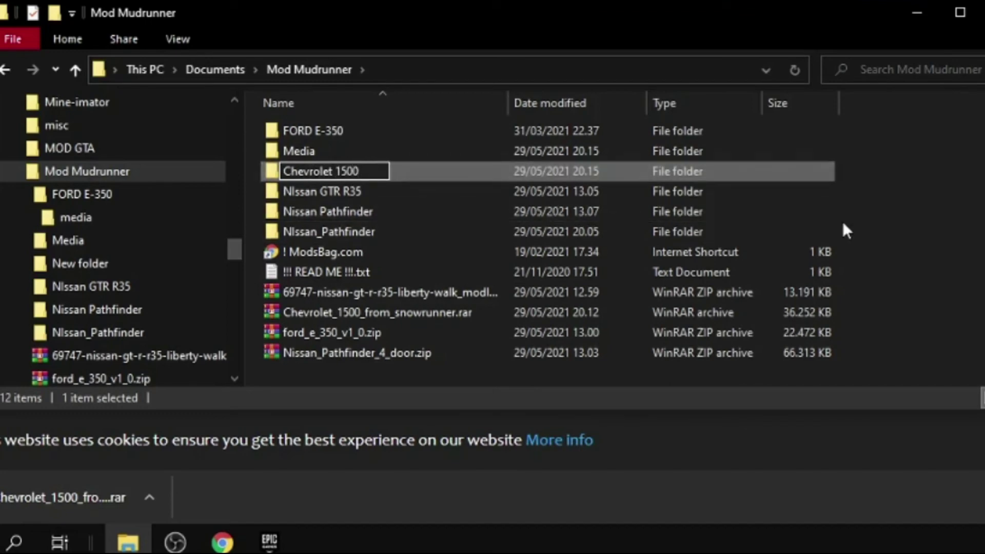
{"action": "key", "text": "Return"}
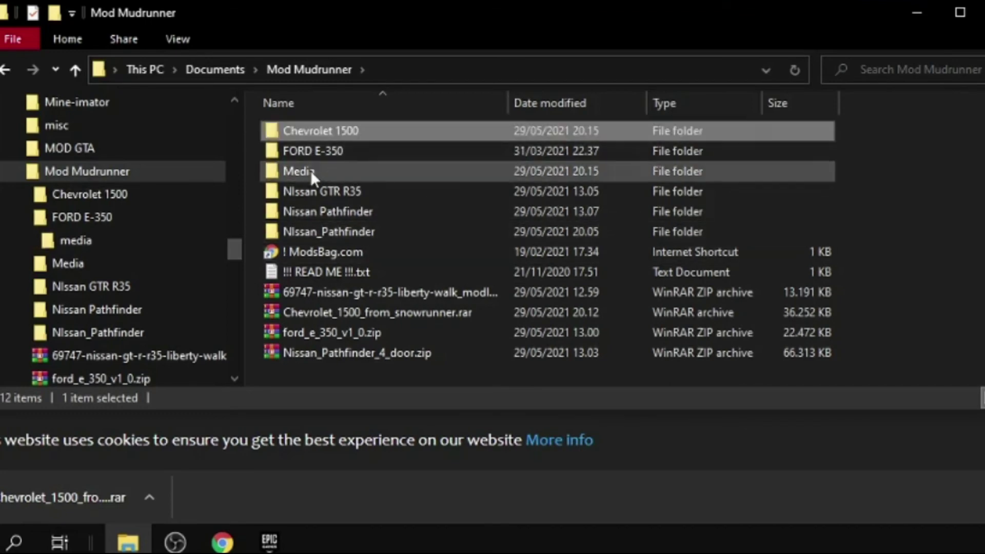
{"action": "left_click_drag", "start_coordinate": [310, 170], "coordinate": [355, 129]}
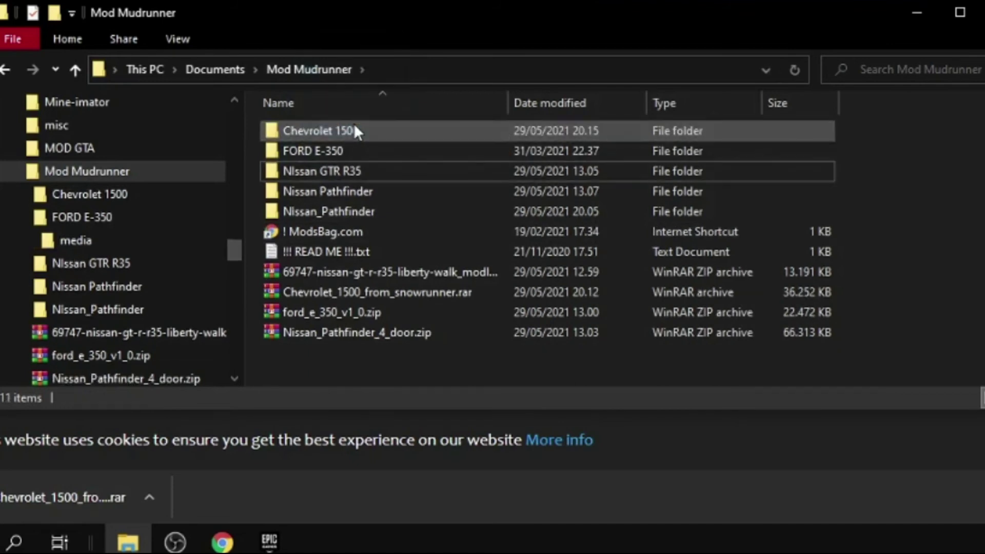
- Copy the Chevrolet 1500 folder into the mods folder of MudRunner, located under GAME (G:), GAME, EPICGAMES
{"action": "scroll", "coordinate": [106, 200], "scroll_direction": "down", "scroll_amount": 2}
{"action": "scroll", "coordinate": [104, 197], "scroll_direction": "down", "scroll_amount": 15}
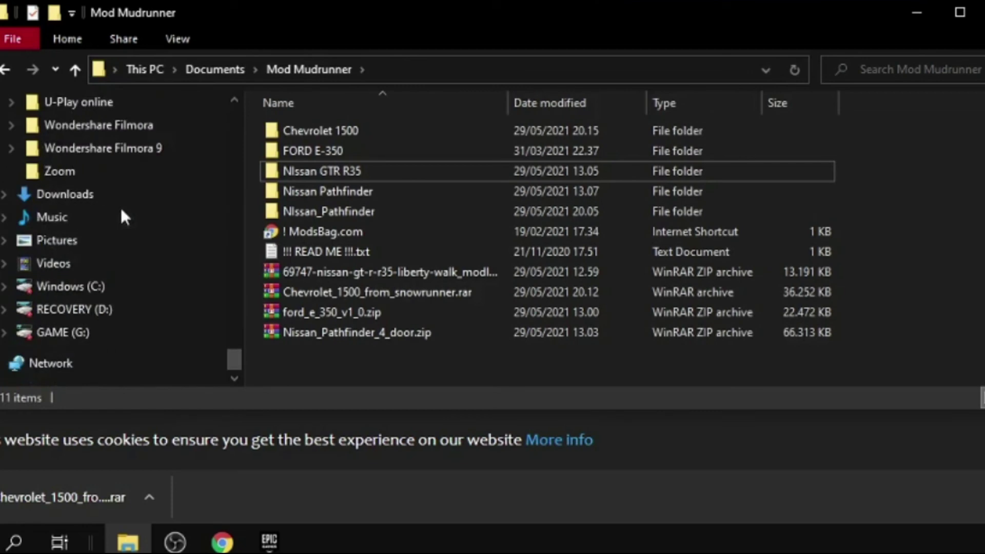
{"action": "left_click", "coordinate": [4, 332]}
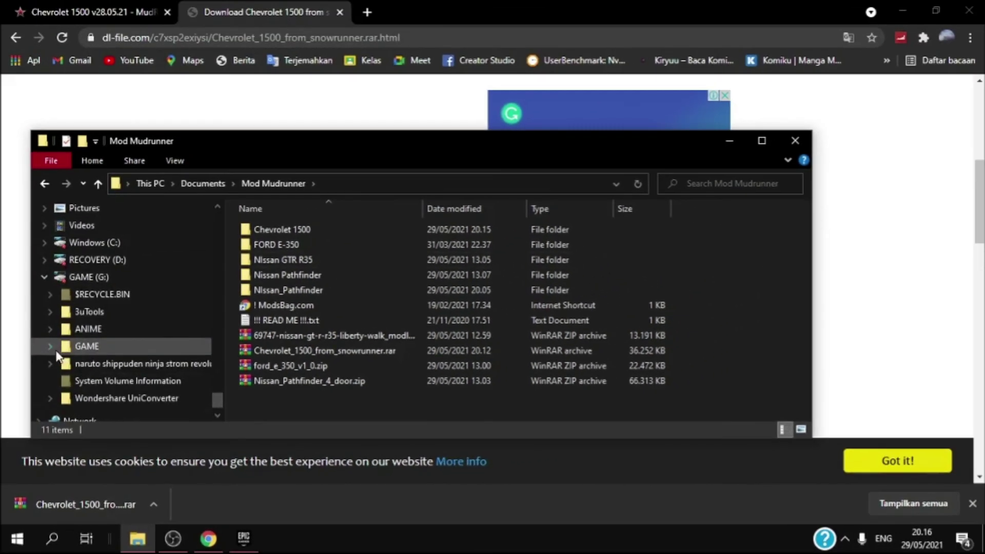
{"action": "left_click", "coordinate": [37, 326]}
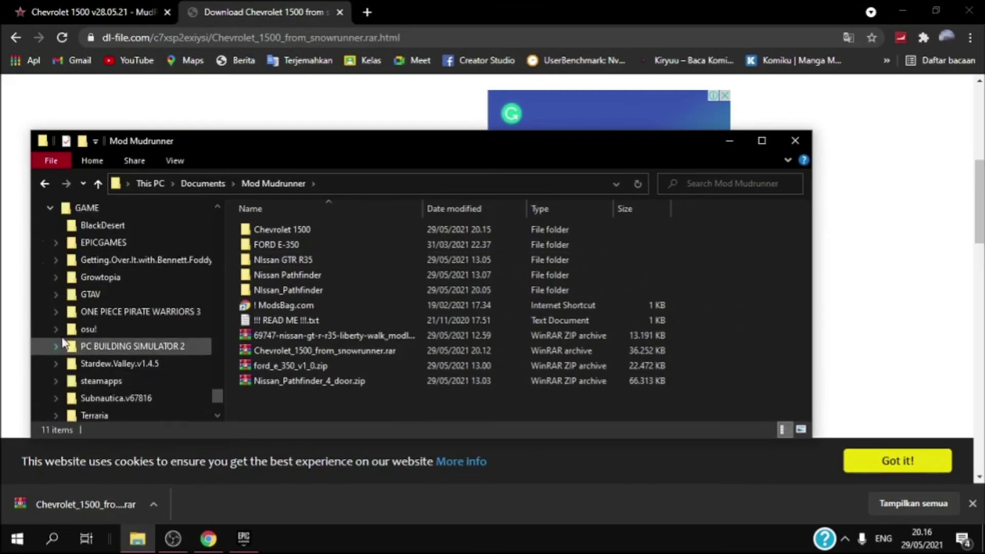
{"action": "left_click", "coordinate": [53, 242]}
{"action": "left_click", "coordinate": [62, 260]}
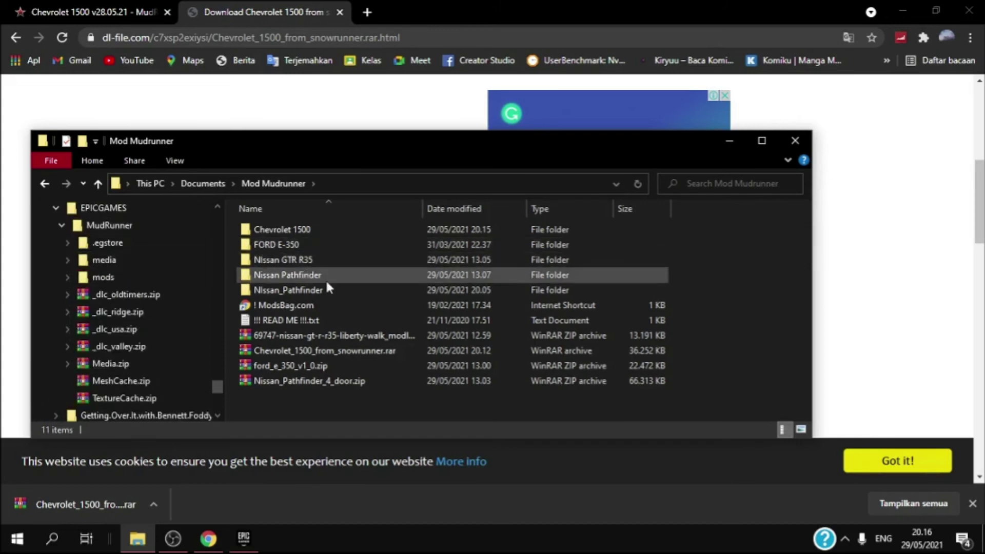
{"action": "left_click", "coordinate": [291, 228]}
{"action": "left_click_drag", "start_coordinate": [257, 230], "coordinate": [152, 277]}
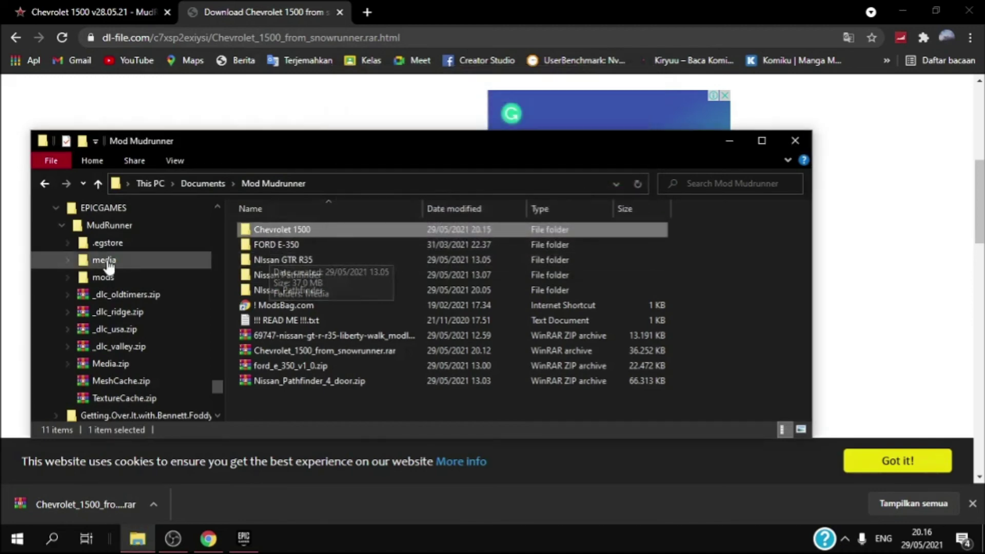
- Open the MudRunner game folder and launch JSGME.exe
{"action": "left_click", "coordinate": [125, 226]}
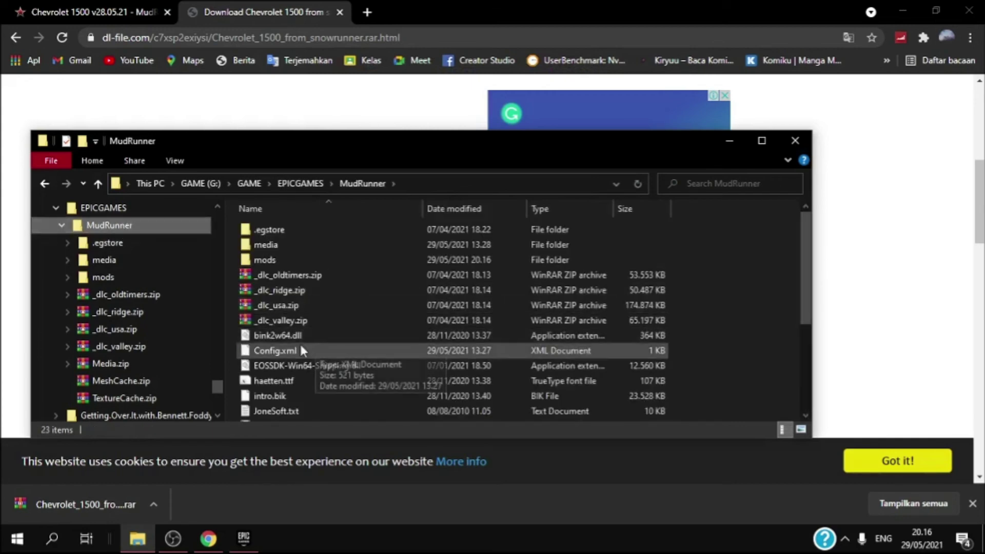
{"action": "scroll", "coordinate": [299, 342], "scroll_direction": "down", "scroll_amount": 3}
{"action": "double_click", "coordinate": [308, 277]}
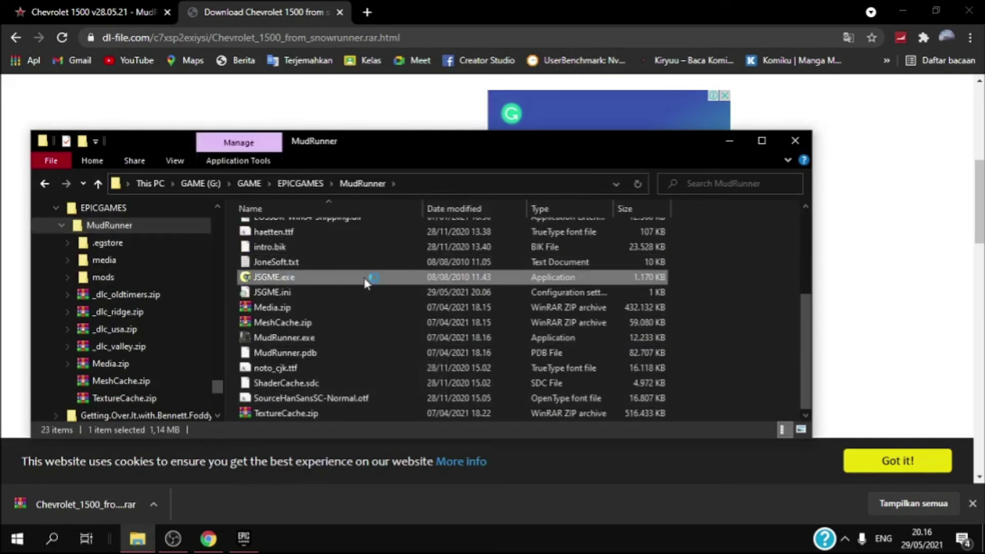